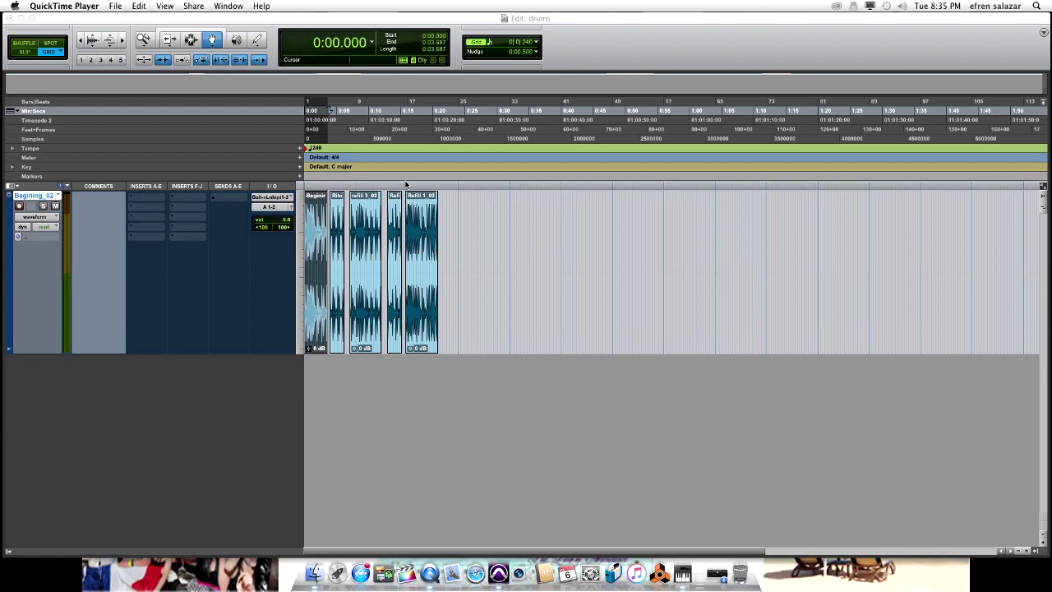
Select the five drum loop clips on the Begining_02 track one after another, ending on Ritmo Balseado_02
click(314, 242)
click(333, 241)
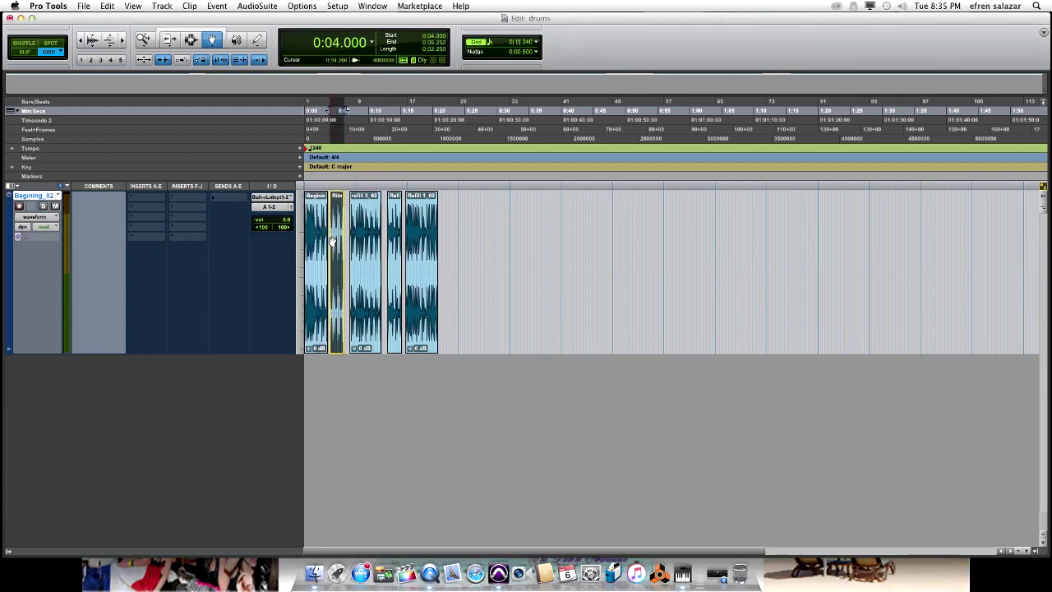
click(365, 240)
click(395, 238)
click(428, 237)
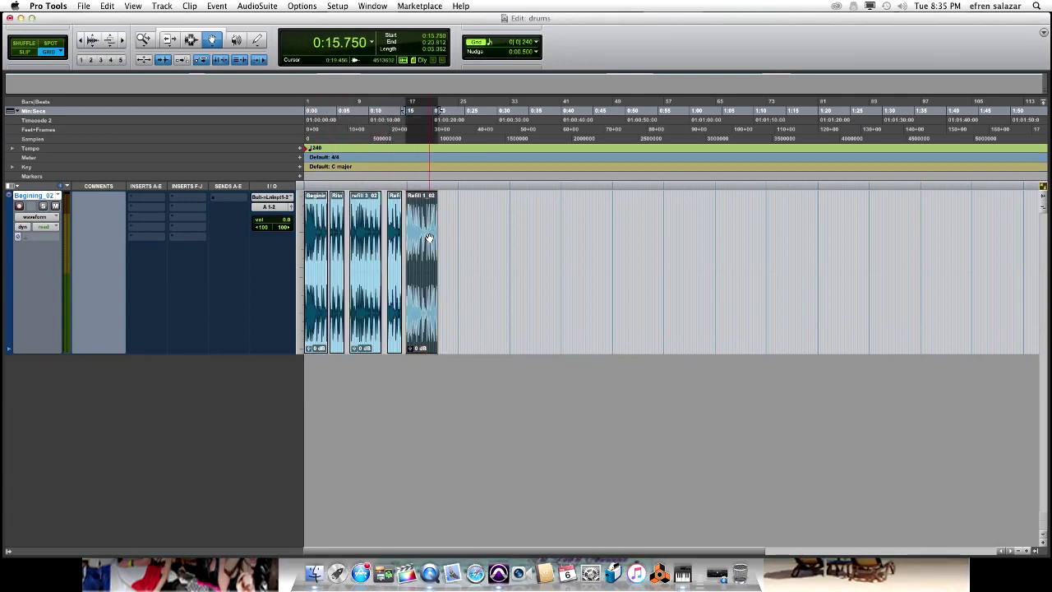
click(333, 252)
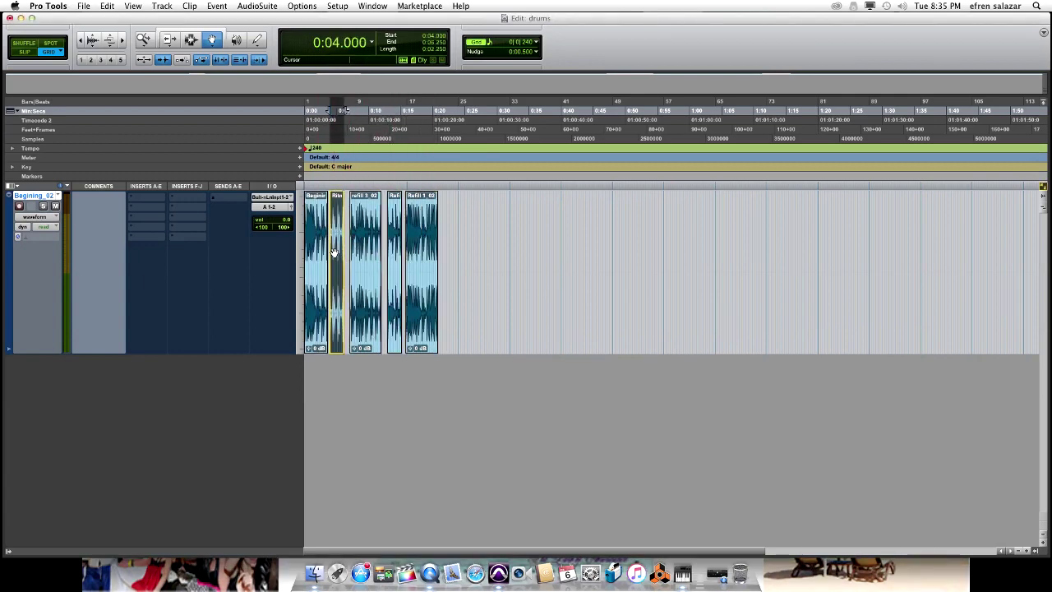
Inspect the Begining_02 clip's timing and waveform at the start of the track
key(t)
key(t)
key(t)
key(r)
key(r)
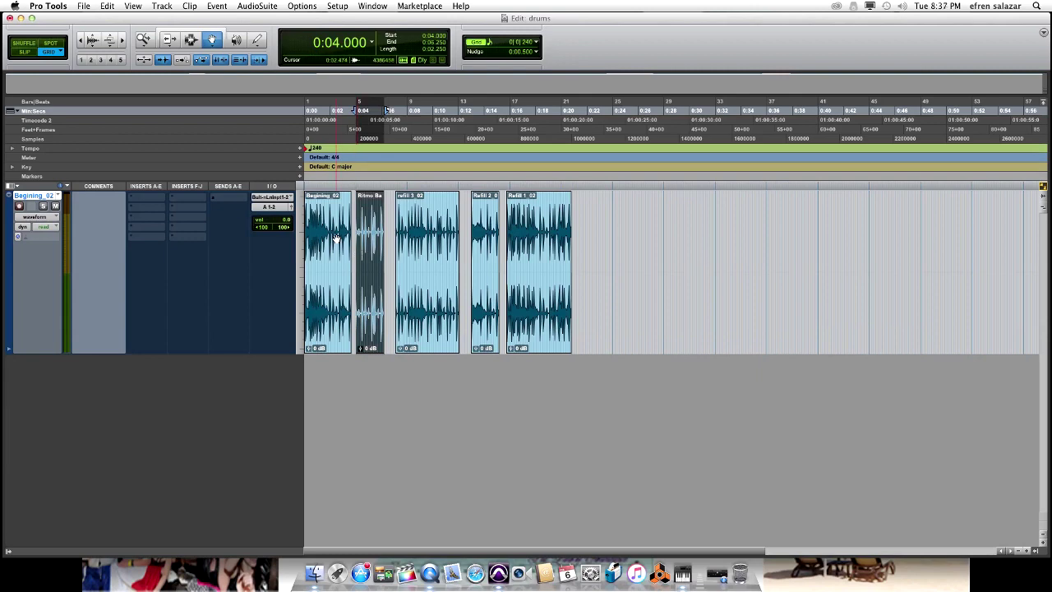
click(336, 237)
key(super+bracketright)
key(super+bracketright)
key(super+bracketleft)
key(super+bracketleft)
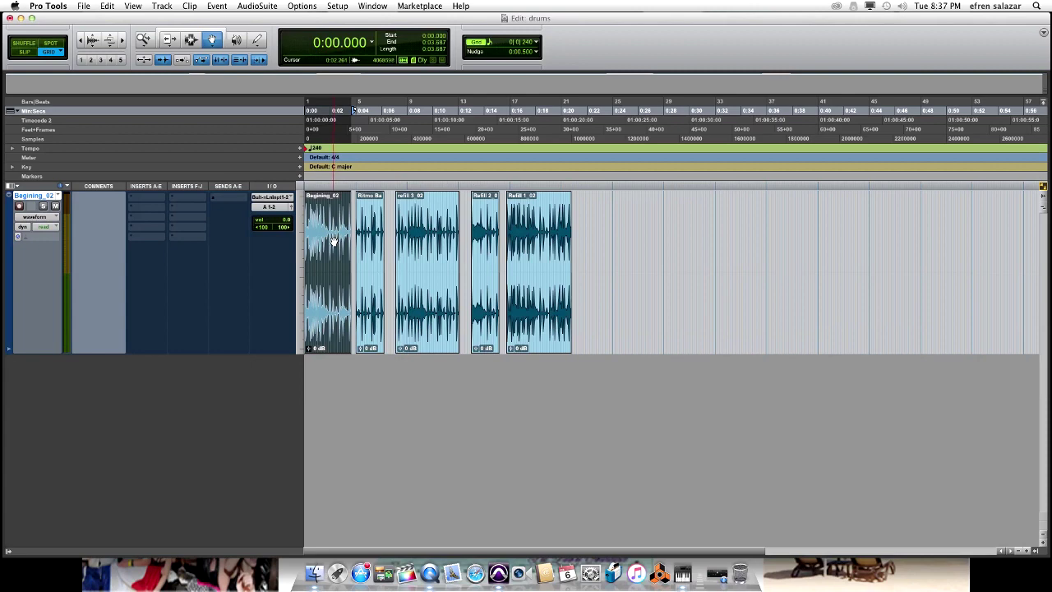
key(super+bracketright)
key(super+bracketleft)
Go through refill 3_02, Refill 1_02, Refill 2_02 and Ritmo Balseado_02, finishing on Refill 1_02
click(413, 251)
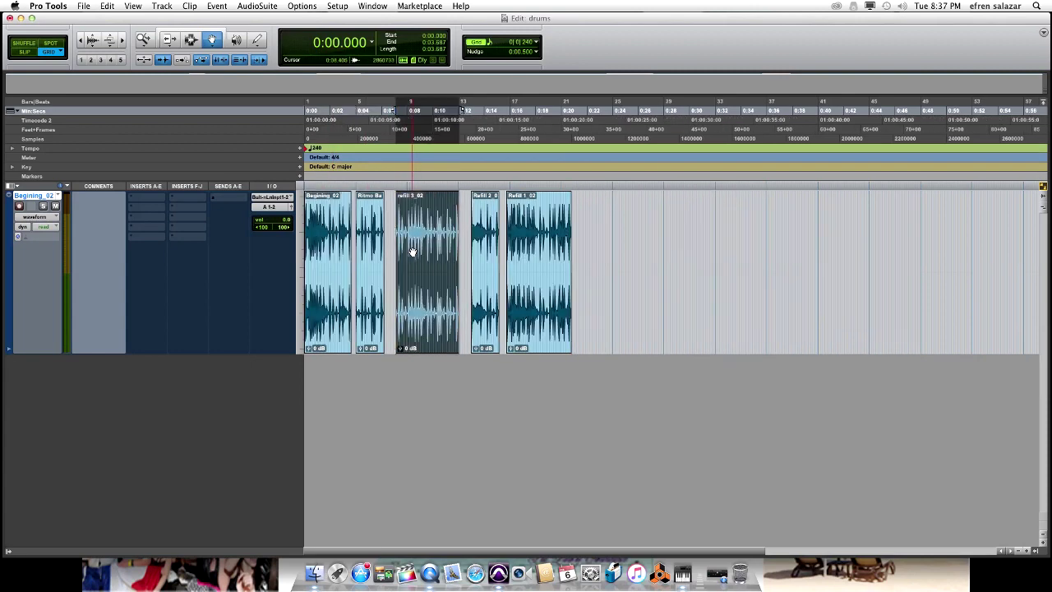
click(532, 250)
click(485, 253)
click(435, 258)
click(376, 253)
click(516, 239)
key(super+bracketright)
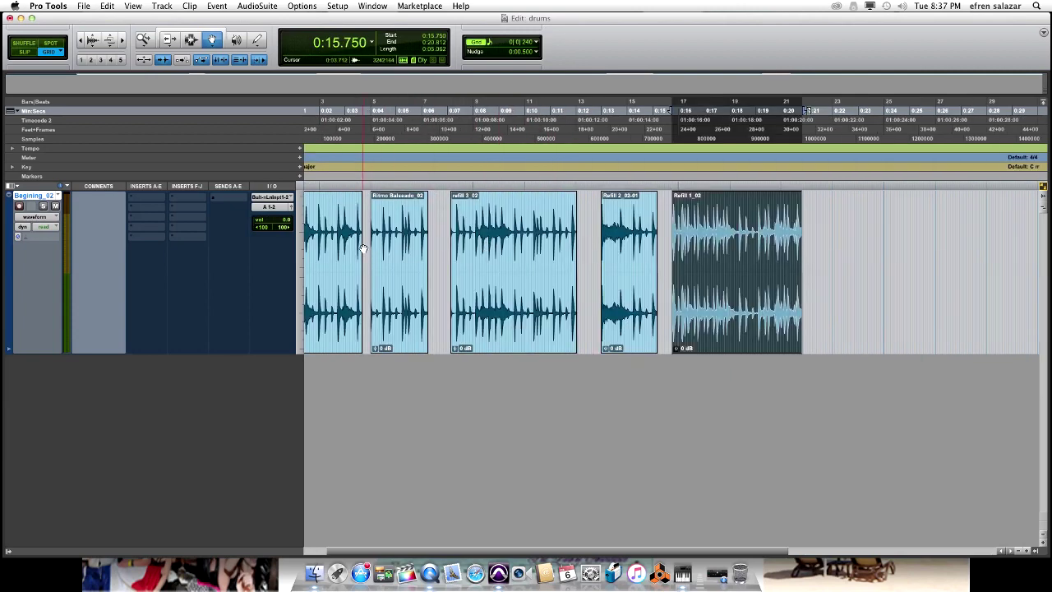
key(super+bracketleft)
Review all five loop clips in timeline order, from Begining_02 through Refill 1_02
click(337, 251)
key(super+bracketright)
key(super+bracketright)
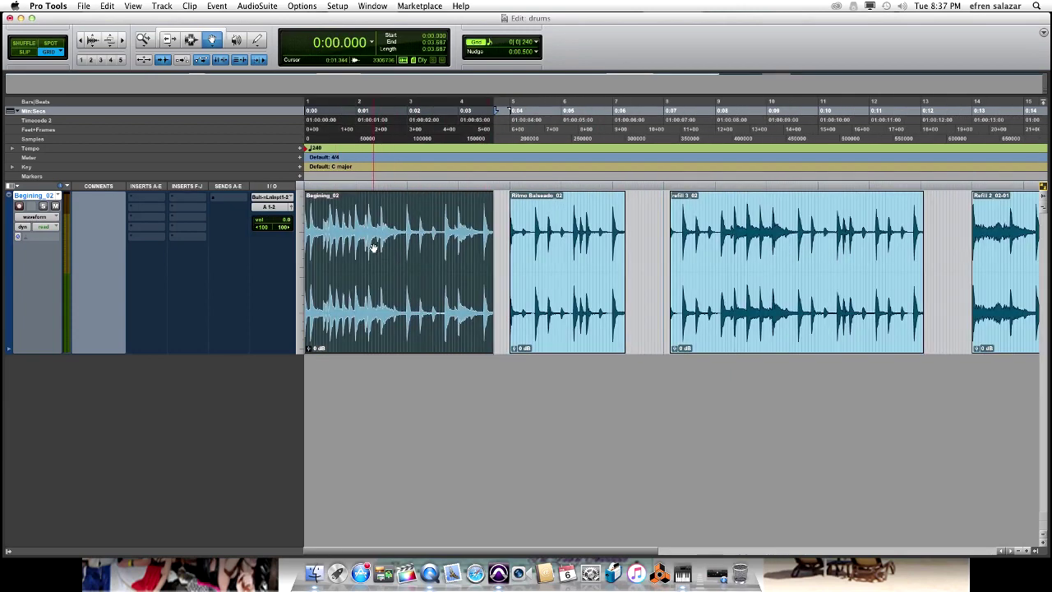
key(super+bracketleft)
click(438, 237)
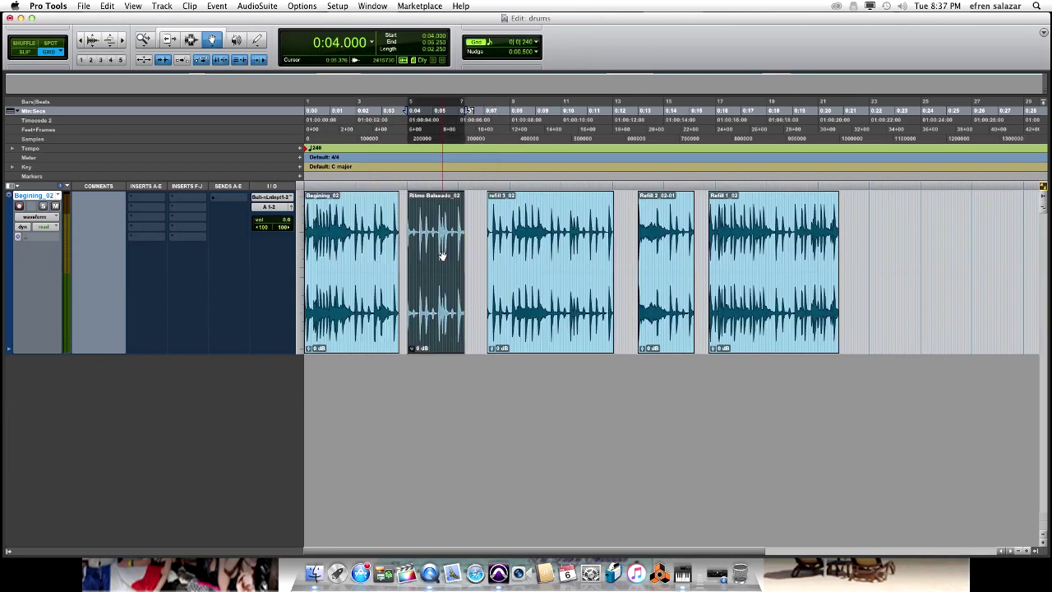
click(534, 251)
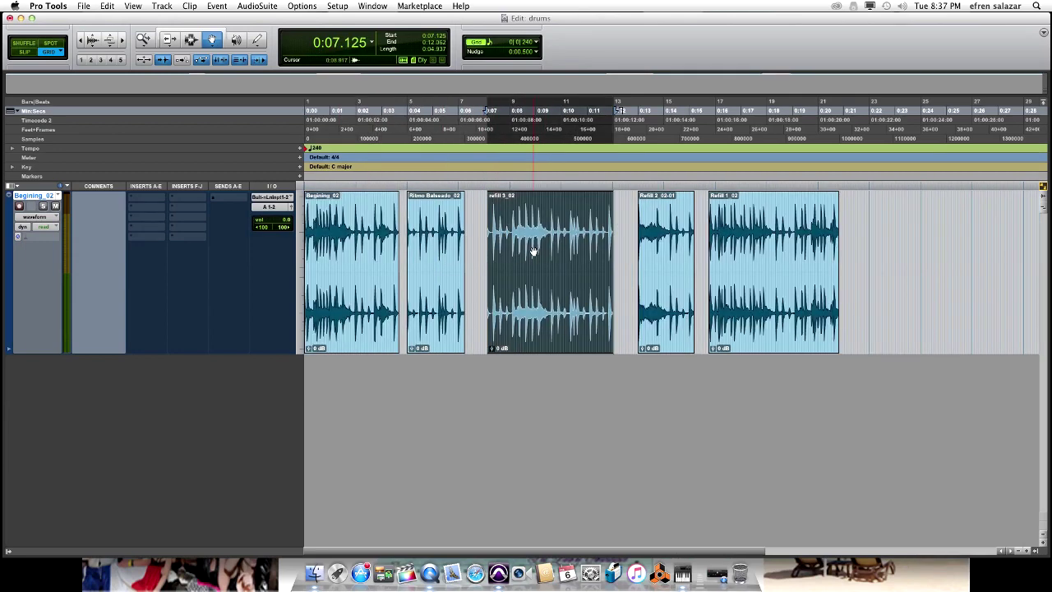
key(super+bracketleft)
click(496, 251)
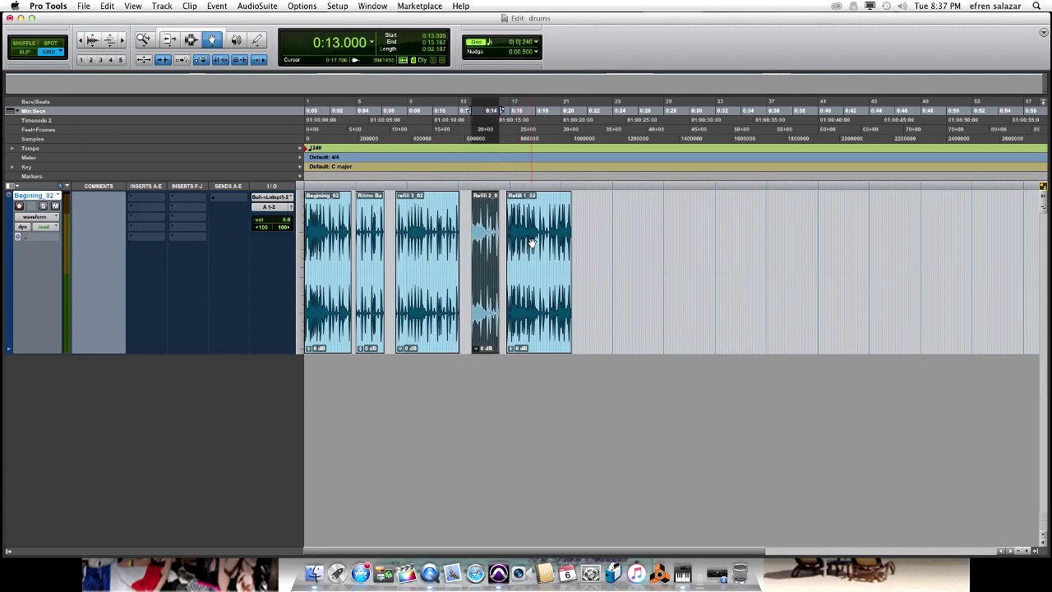
click(532, 243)
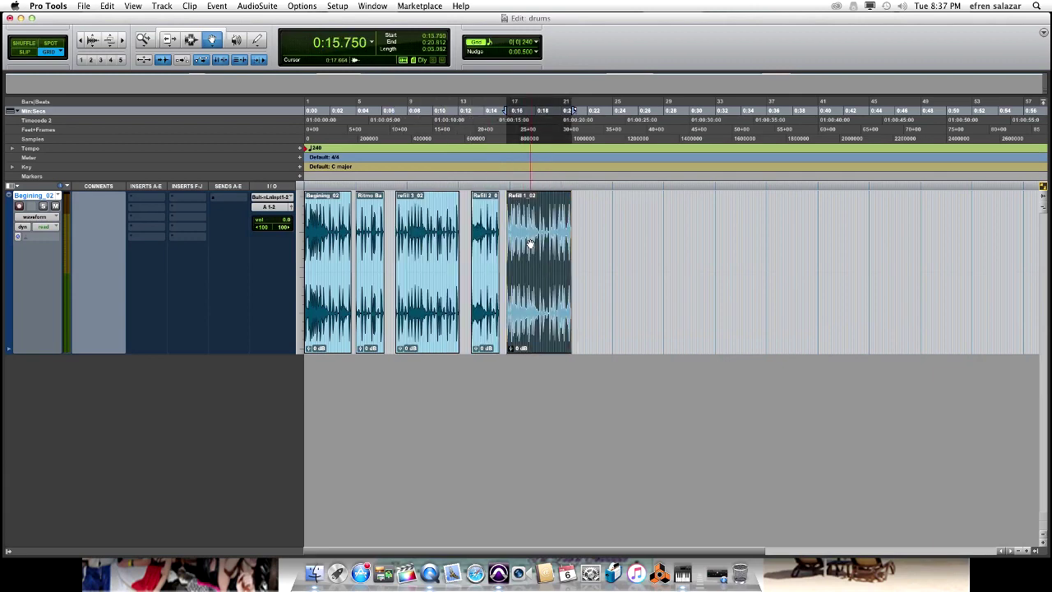
click(589, 227)
Start an audio import and browse to the Loops 160 bpm folder inside Norteno Drum Beats
click(83, 6)
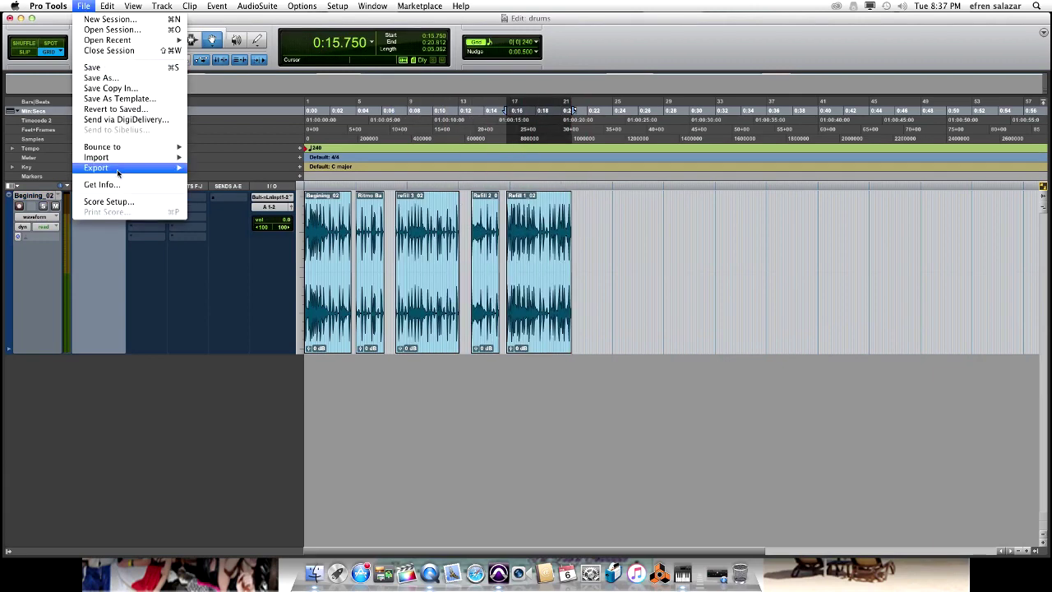
mouse_move(123, 157)
click(300, 175)
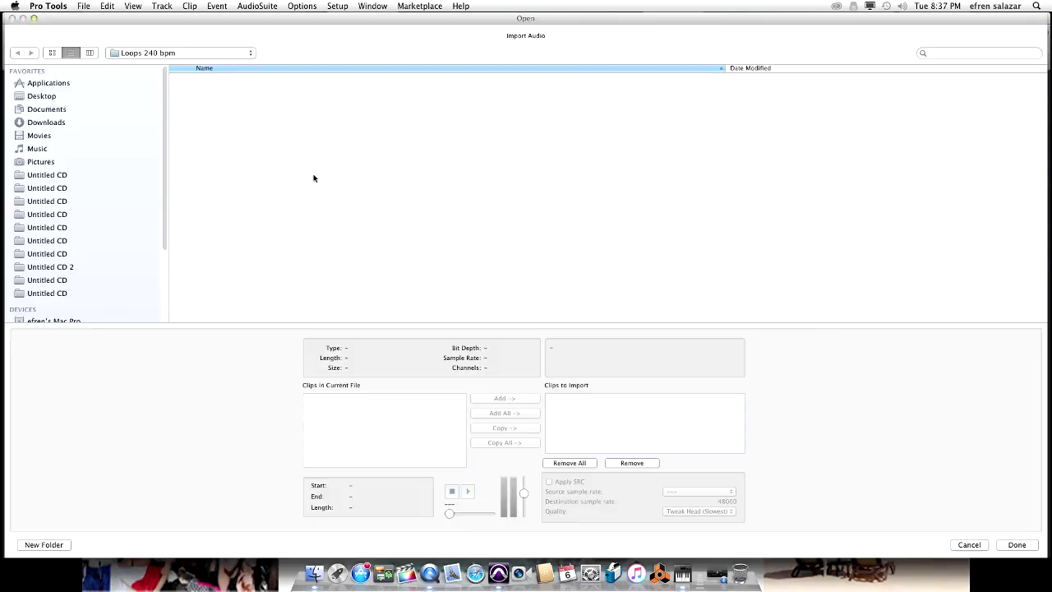
click(200, 54)
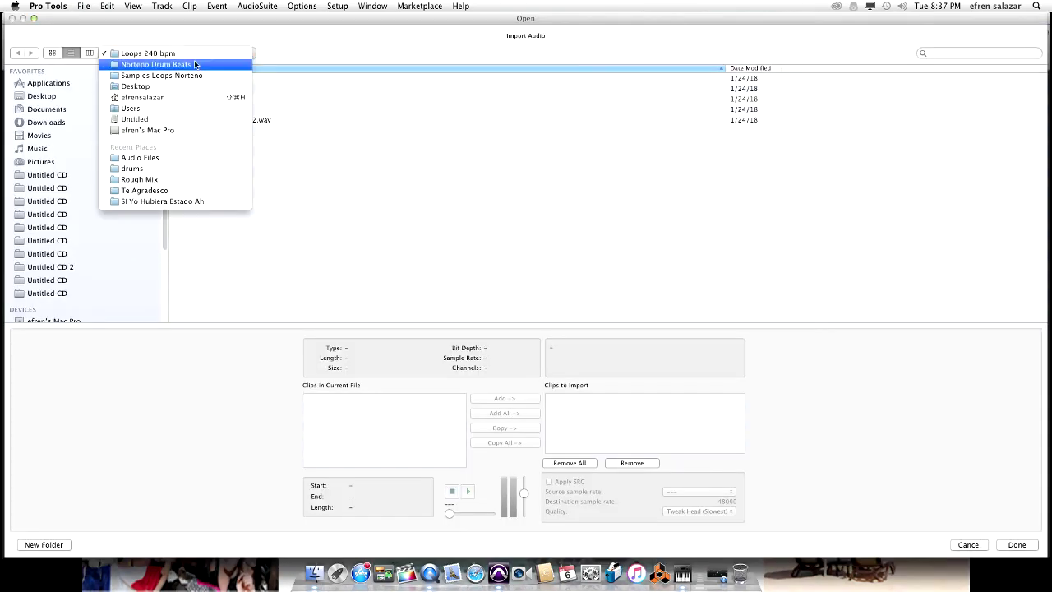
click(200, 64)
click(233, 80)
double_click(233, 80)
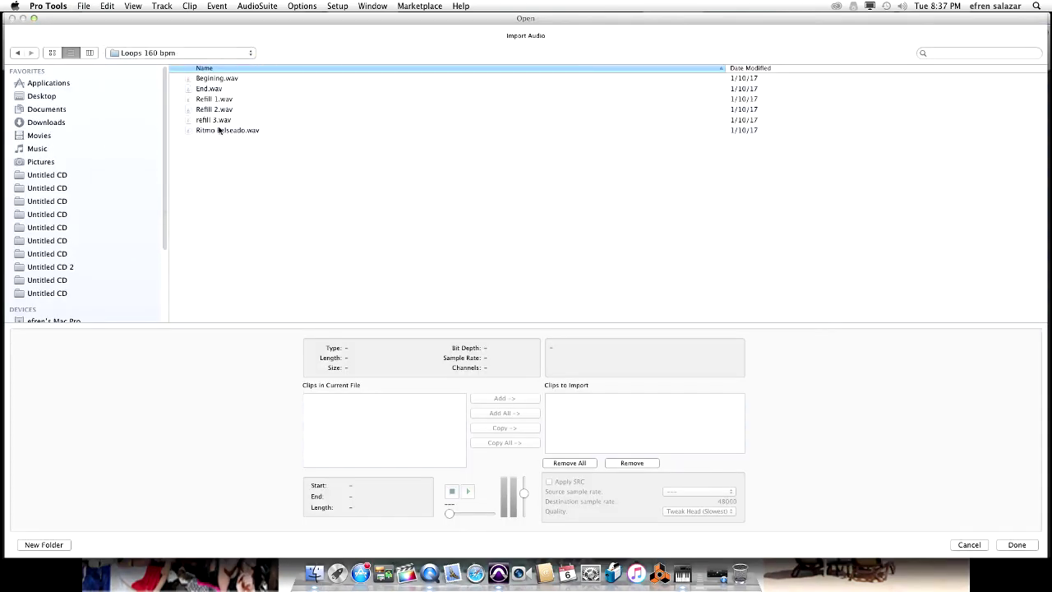
Import End.wav with sample rate conversion into a new track, using the Audio Files folder as destination
double_click(218, 91)
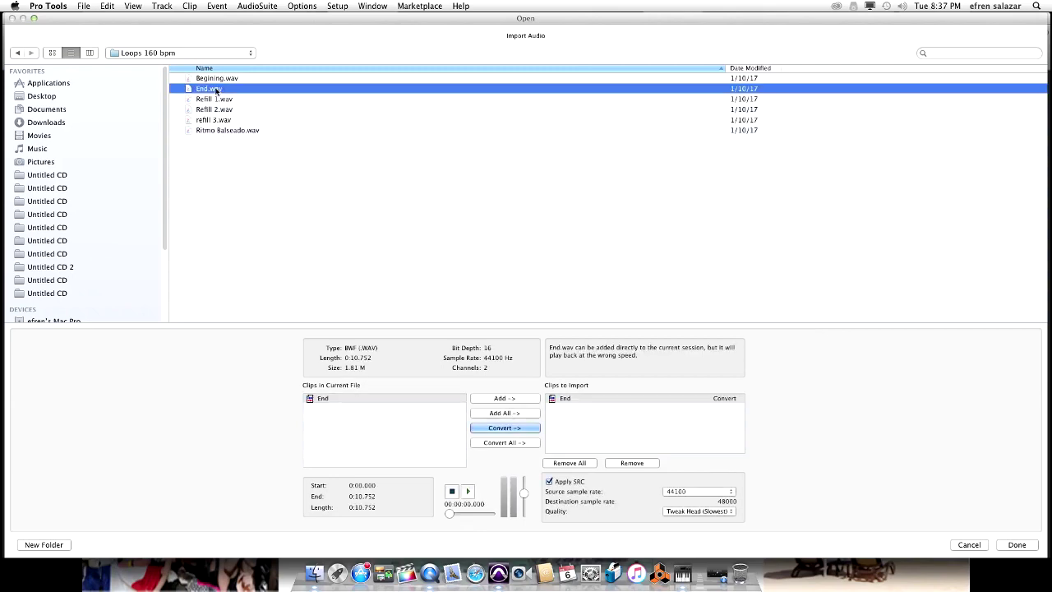
click(1016, 545)
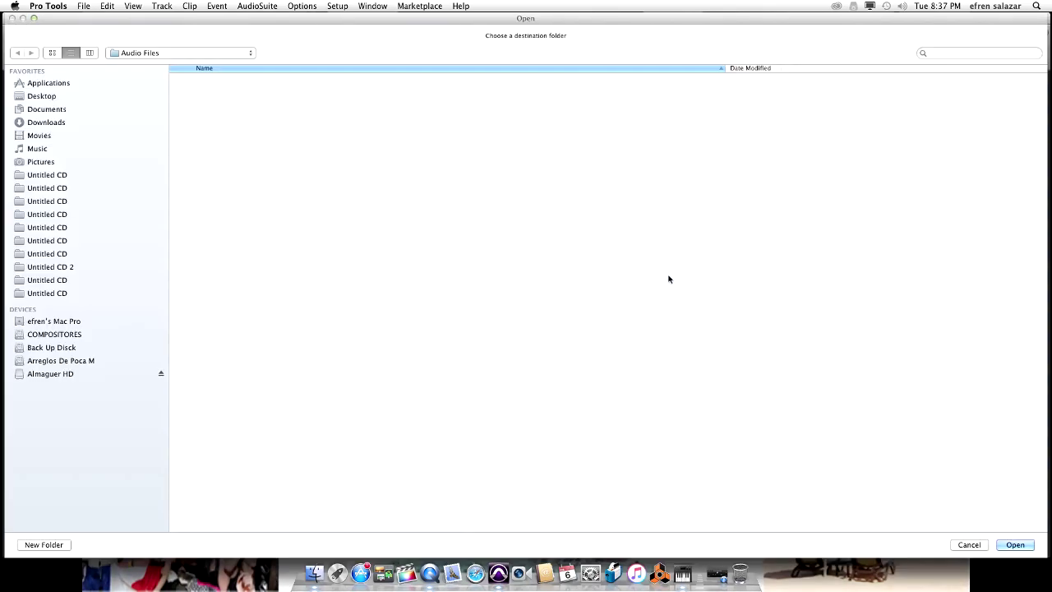
key(Return)
key(Return)
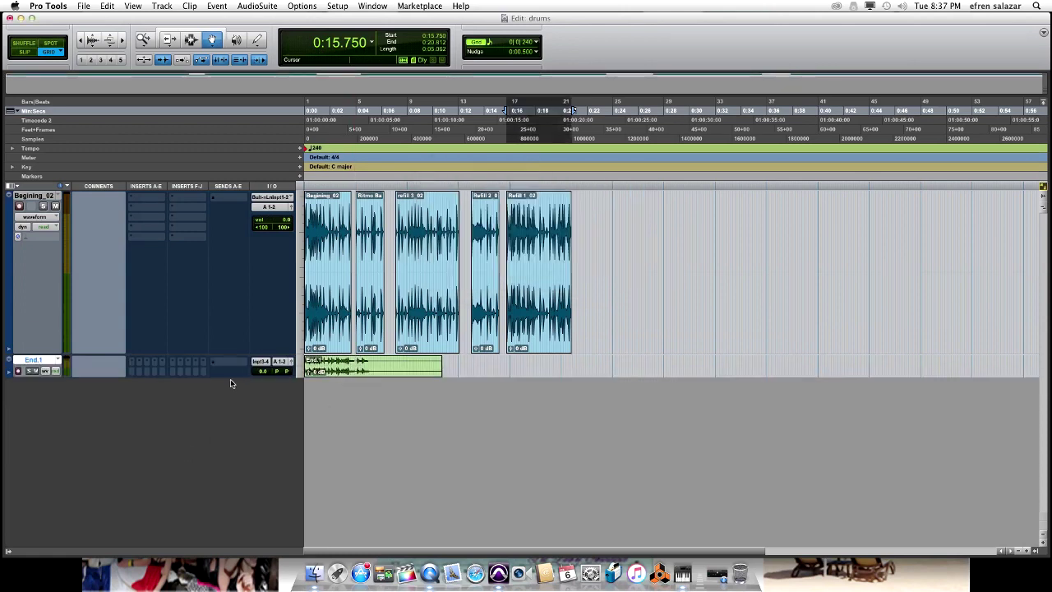
Enlarge the End.1 track and move its clip onto the Begining_02 track after Refill 1_02, at about 0:22.3
drag(230, 377, 237, 414)
drag(329, 381, 612, 282)
Trim the silence before the first hit of the End.1 clip in Slip mode, starting it at 0:22.334
key(t)
key(t)
key(t)
key(t)
key(t)
key(t)
key(t)
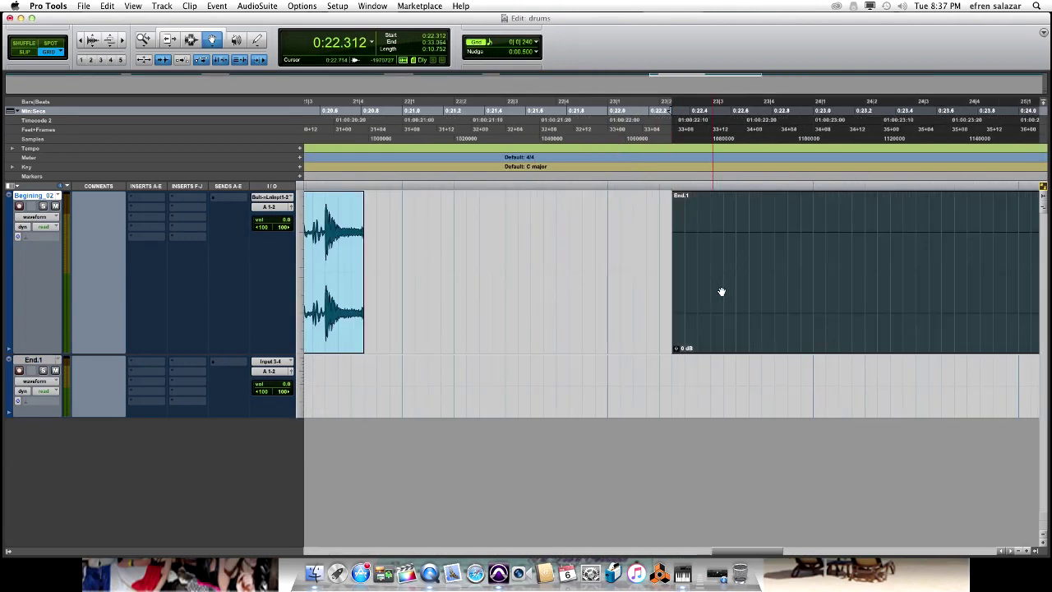
click(190, 41)
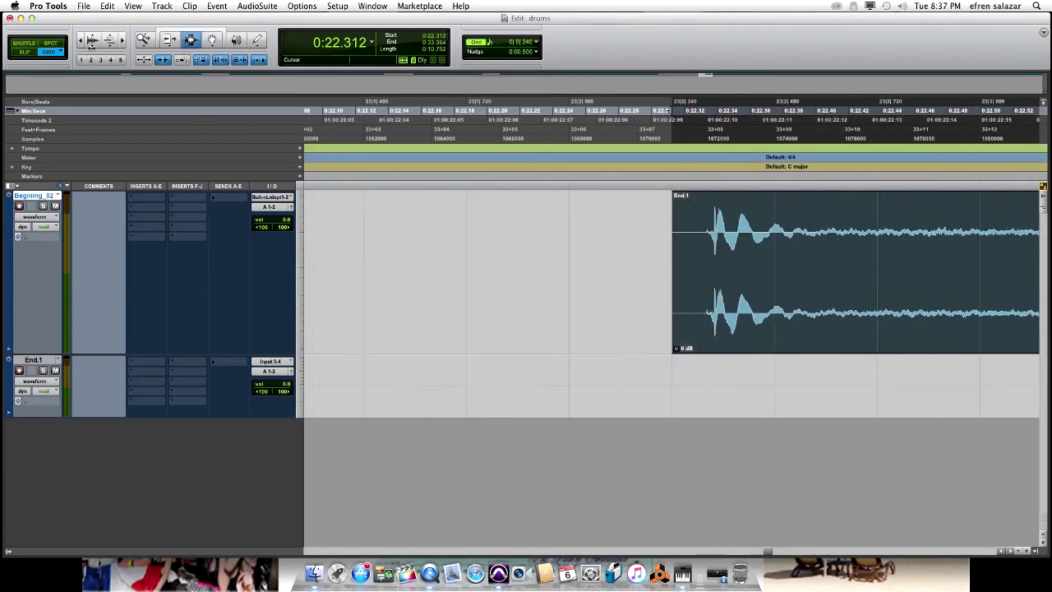
click(25, 52)
click(707, 242)
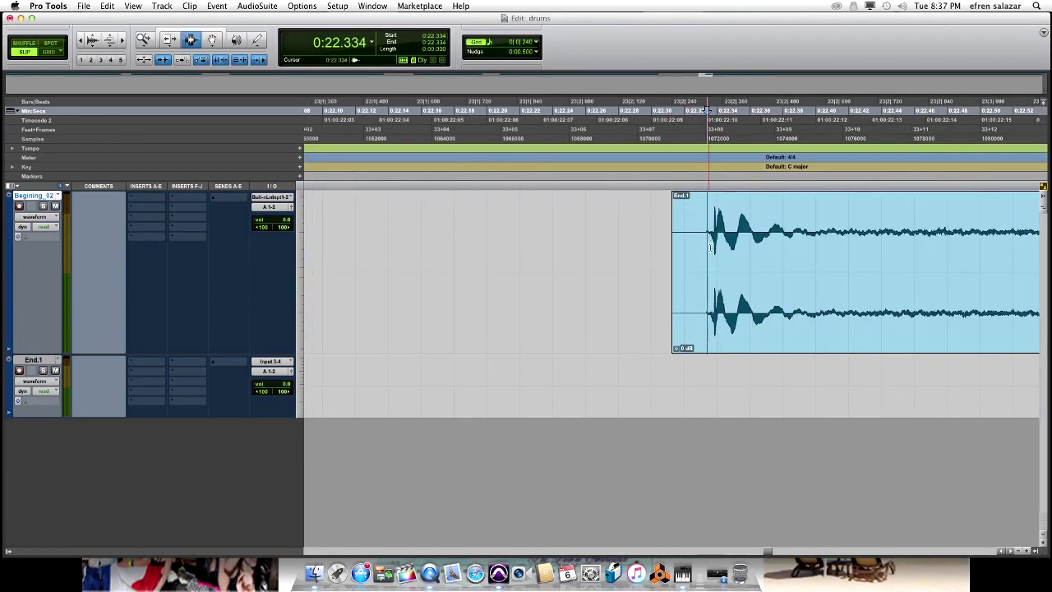
key(a)
key(r)
key(r)
key(r)
key(r)
key(r)
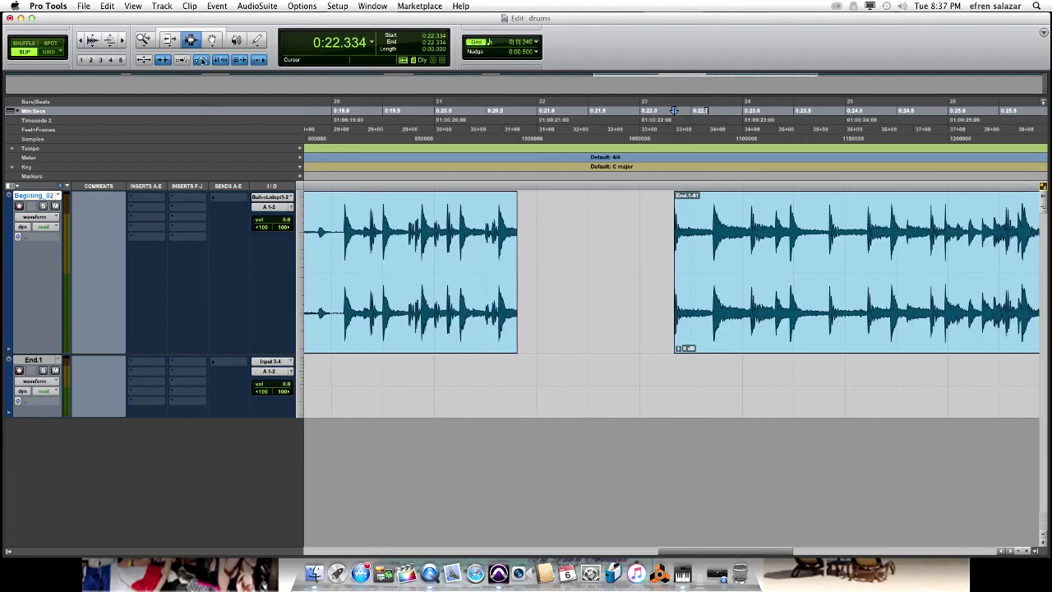
Switch back to Grid mode and snap the trimmed End.1 clip to the start of bar 23
click(212, 40)
key(r)
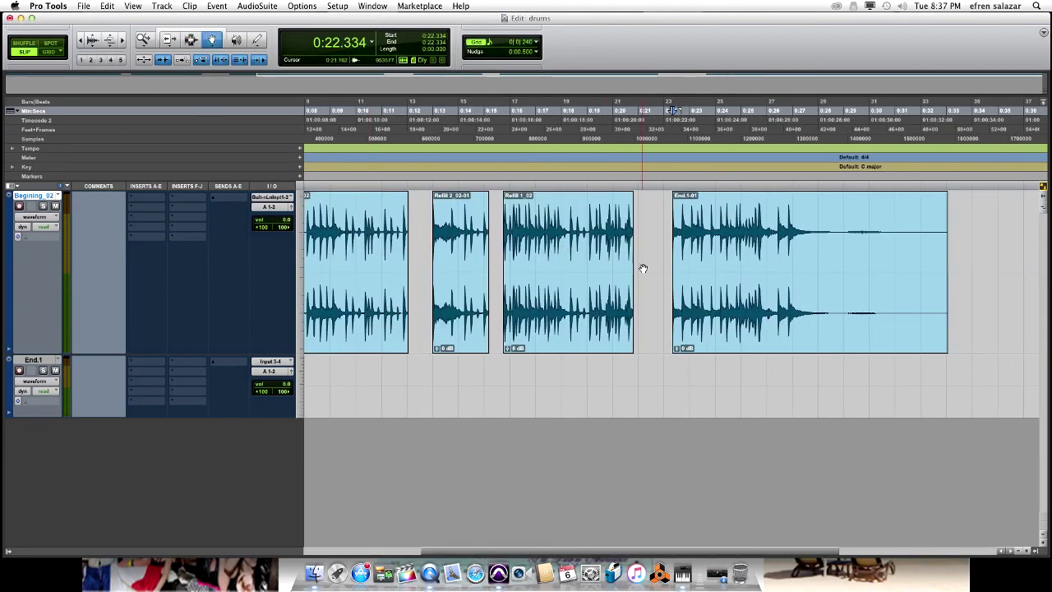
click(51, 52)
click(701, 291)
key(t)
key(t)
key(t)
drag(716, 291, 649, 285)
key(r)
key(r)
key(r)
key(r)
key(r)
Return to the session start, select the Begining_02 clip and examine it against the clips that follow
key(Return)
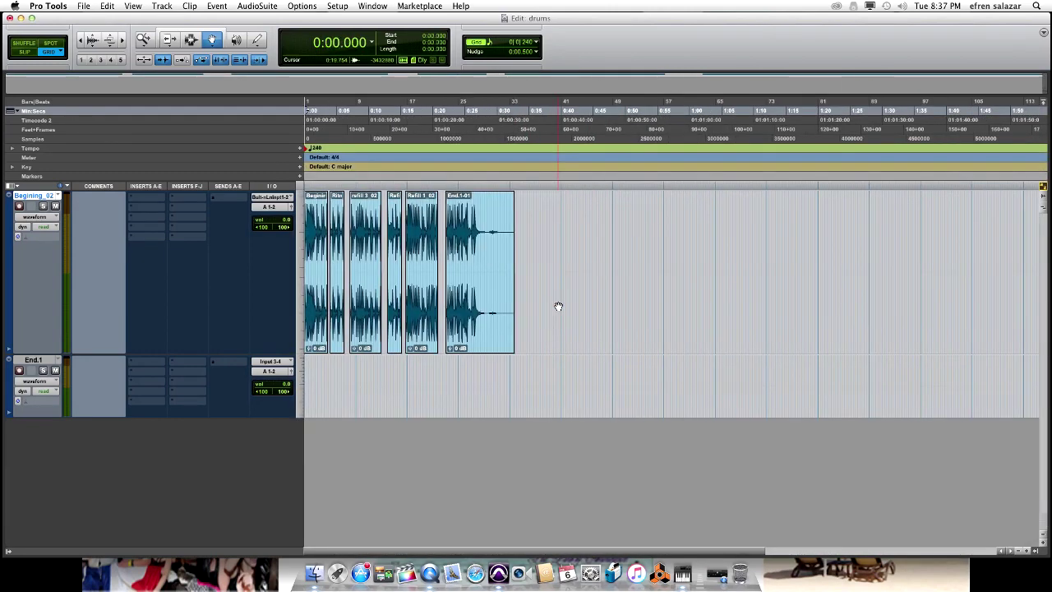
key(t)
key(t)
key(t)
key(t)
click(363, 285)
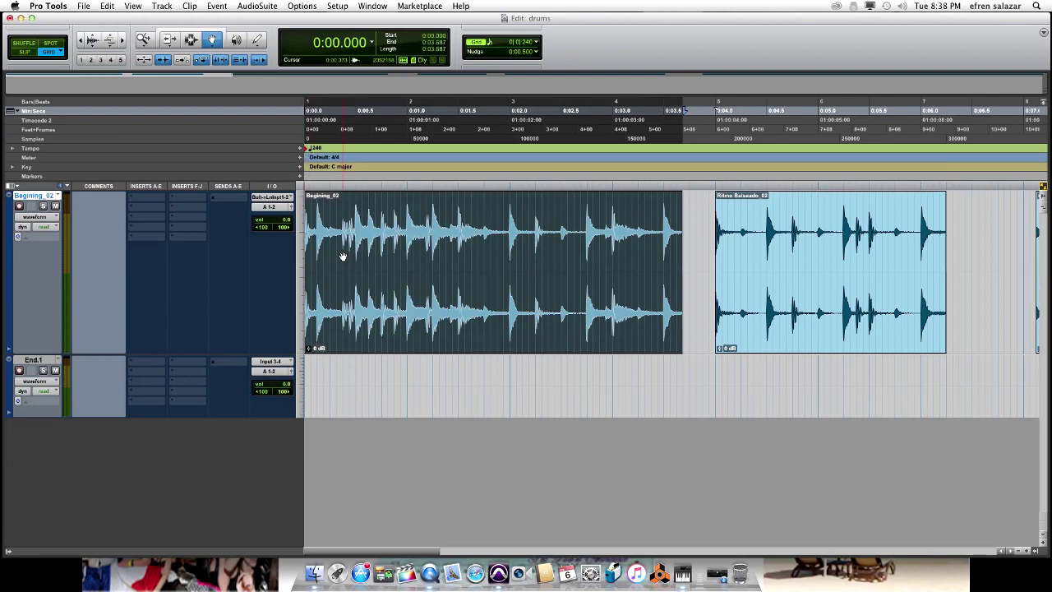
key(r)
key(r)
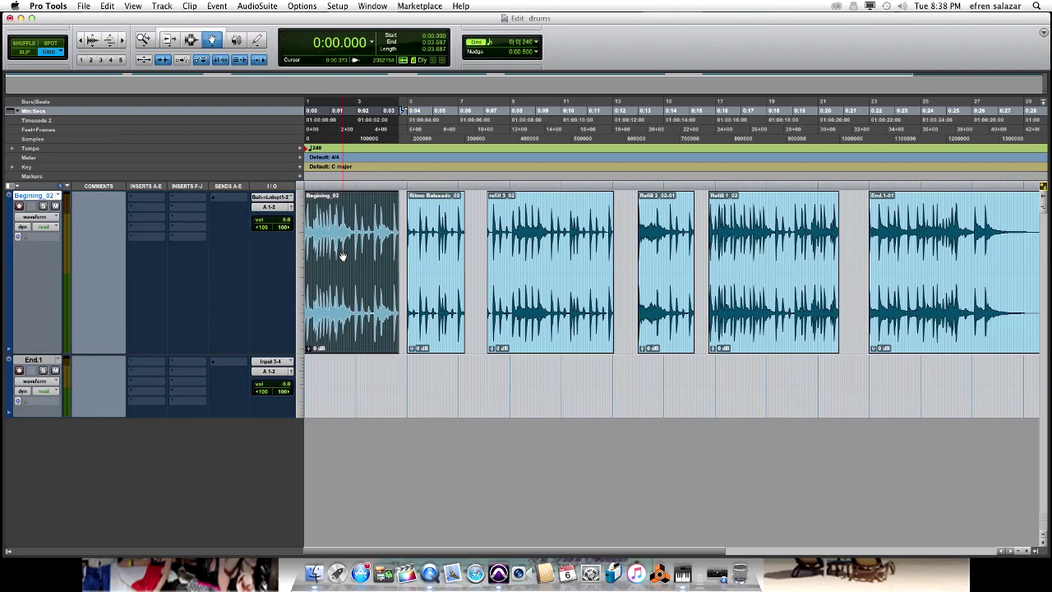
key(t)
key(t)
key(t)
Play the Begining_02 clip from its start and stop playback near its end
click(378, 282)
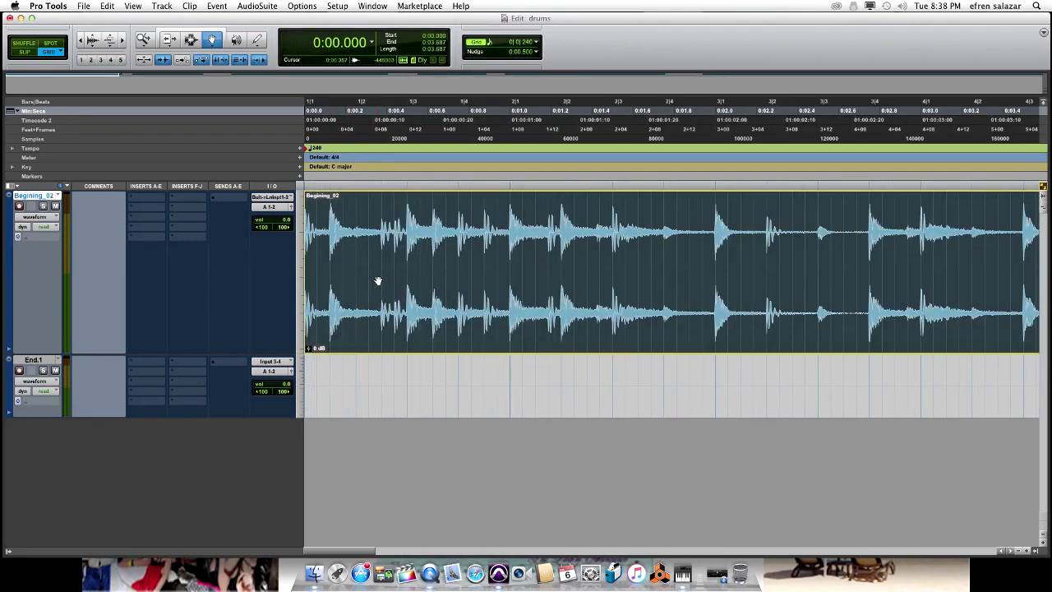
key(r)
key(r)
key(r)
key(t)
key(t)
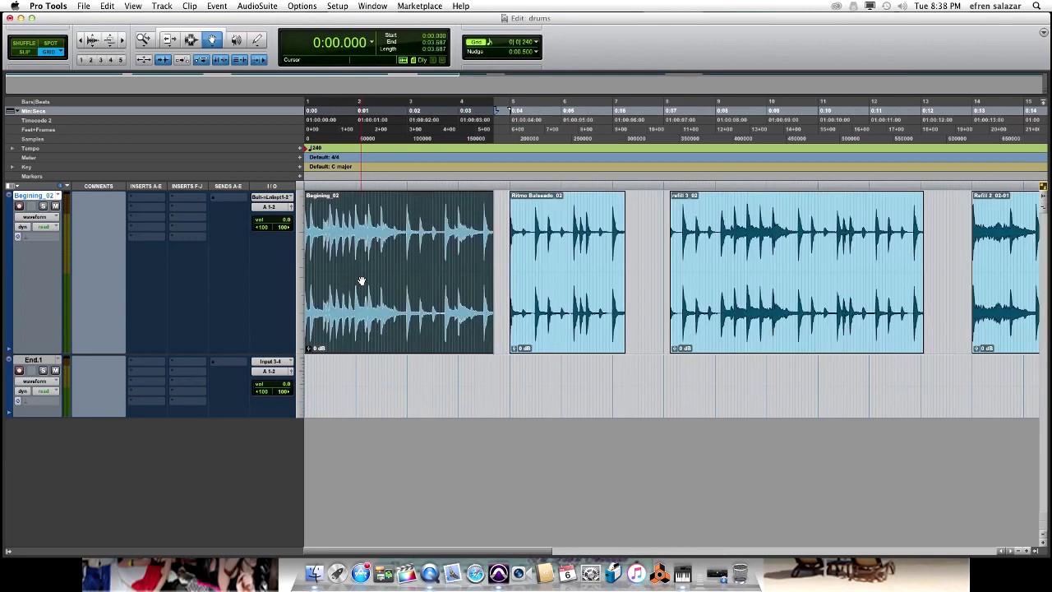
key(space)
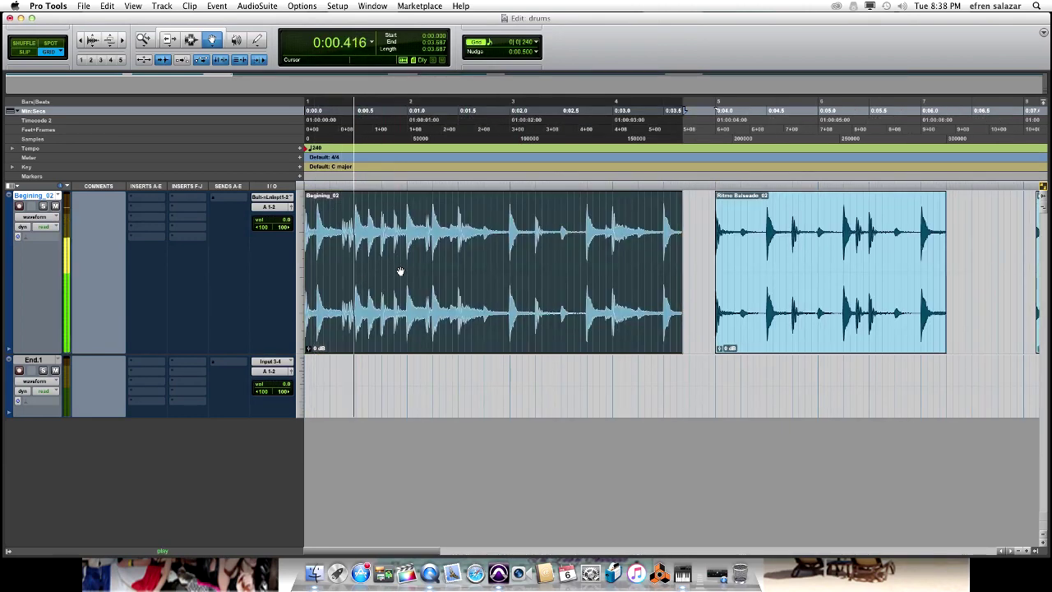
key(r)
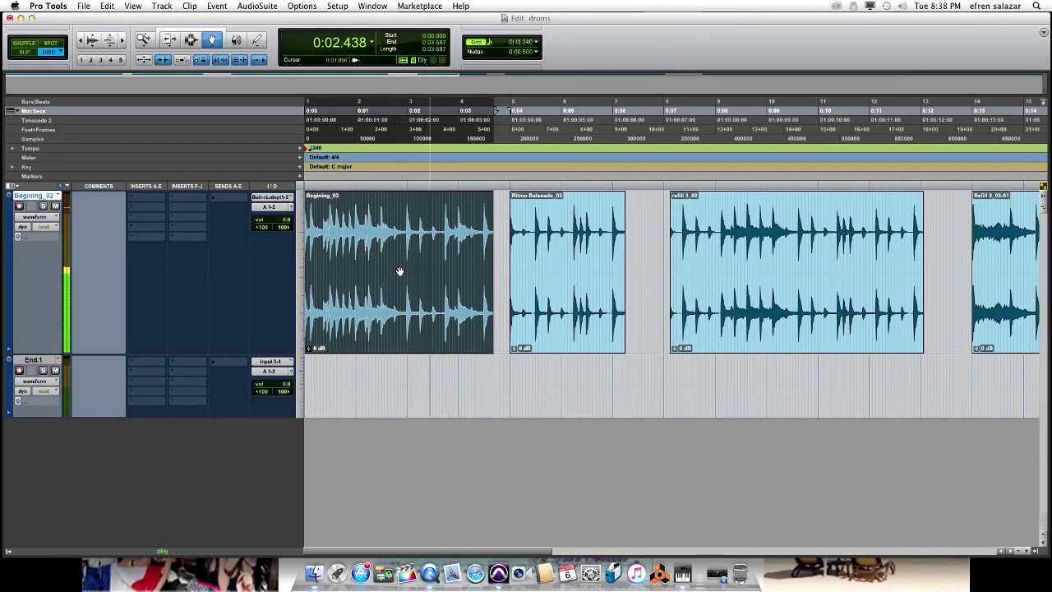
key(space)
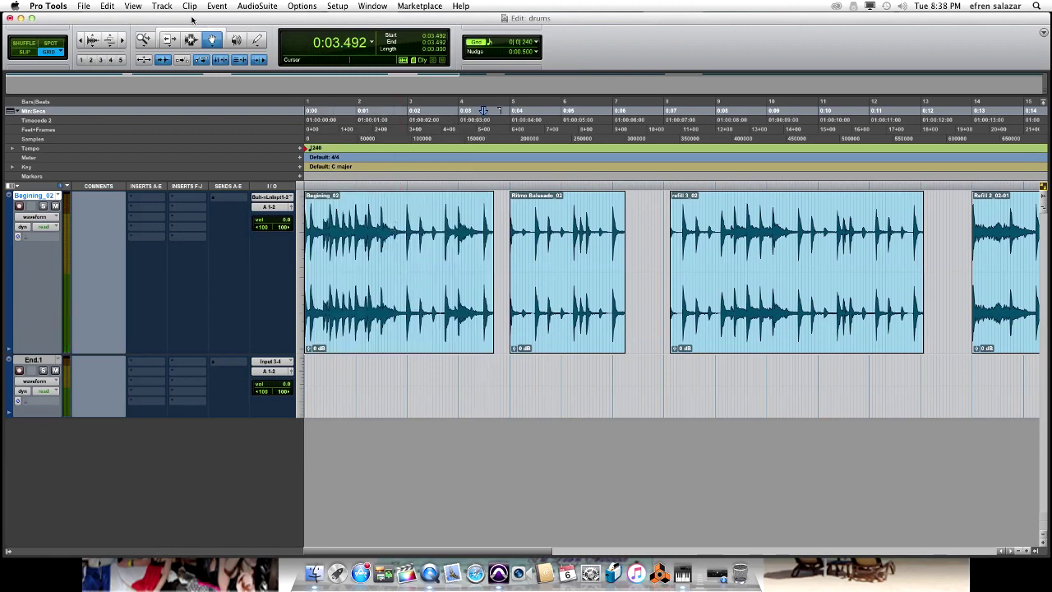
Create a click track and move it above the Begining_02 track
click(162, 6)
click(169, 141)
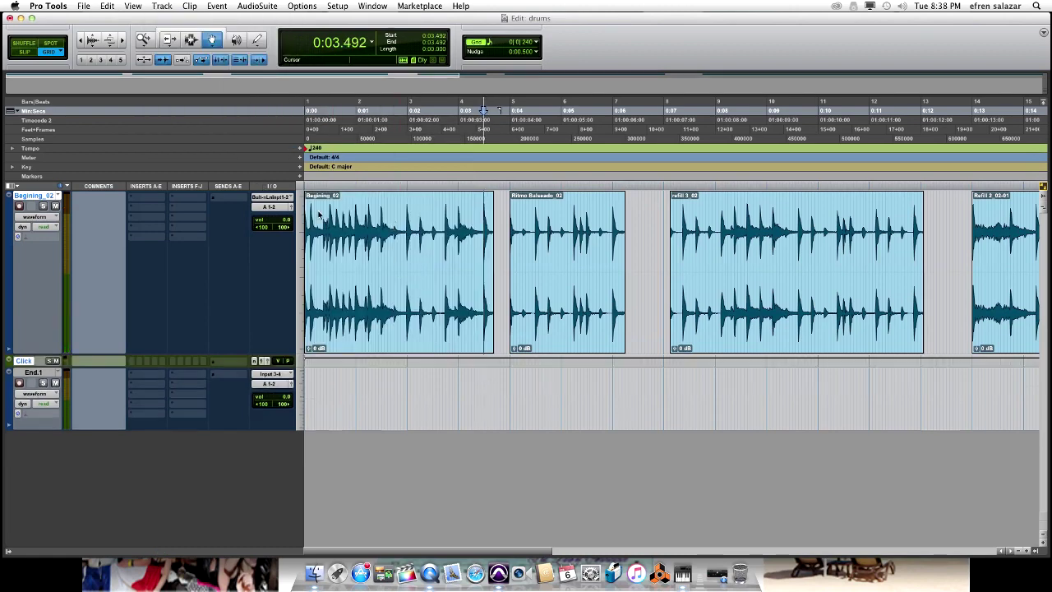
drag(22, 360, 31, 197)
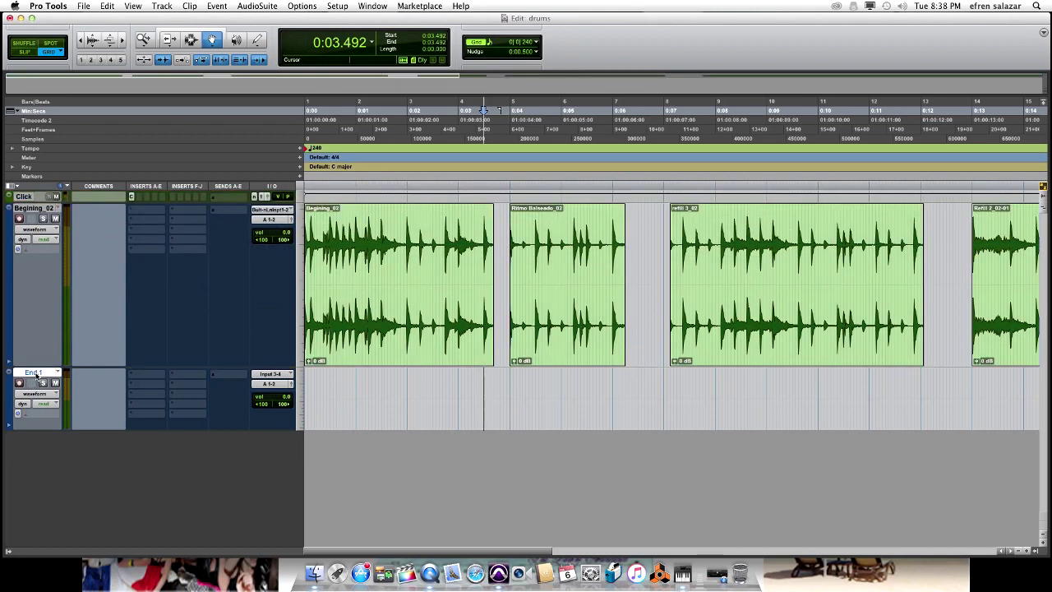
Delete the empty End.1 track and enlarge the Click track's height
right_click(36, 374)
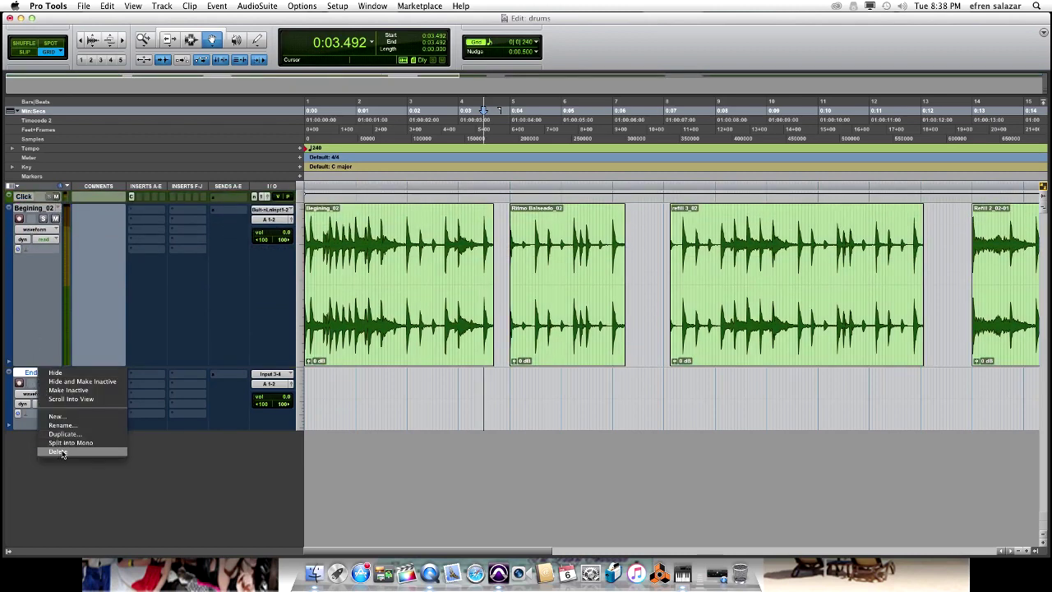
click(58, 452)
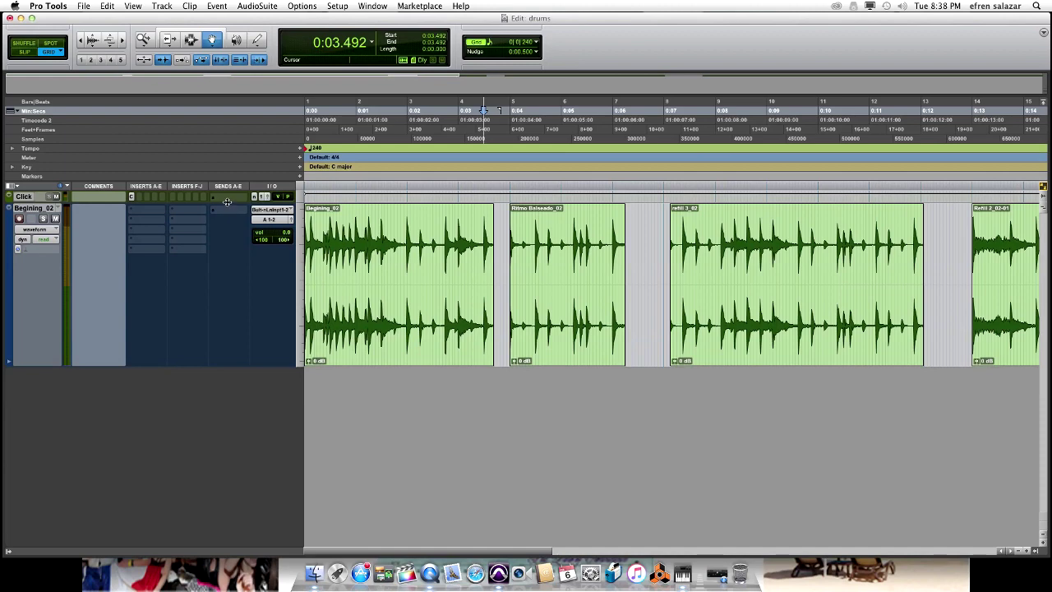
drag(227, 201, 228, 317)
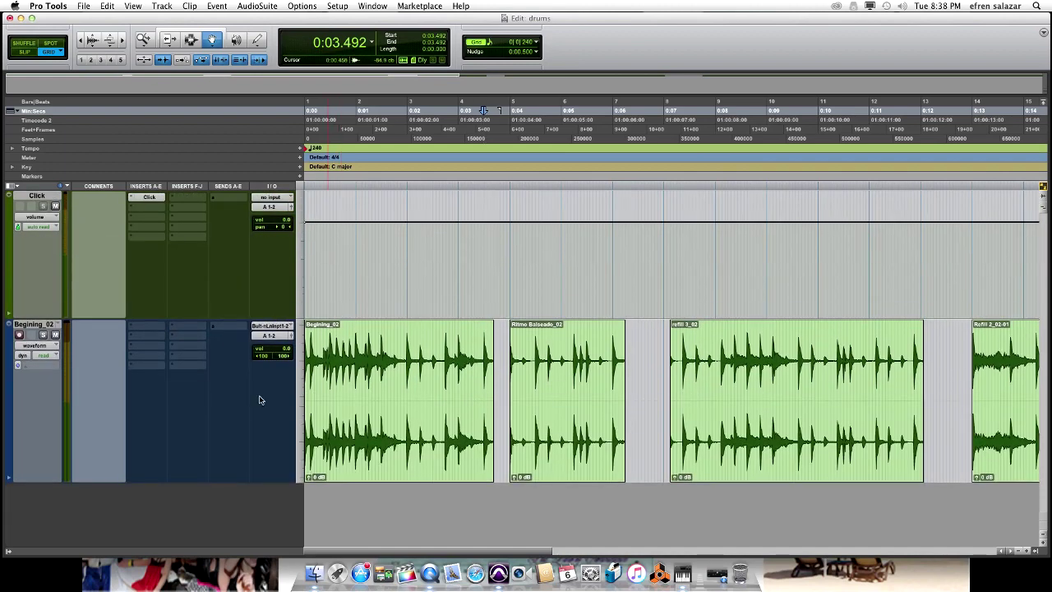
Select the Begining_02 clip, examine it against the grid and play it with the click
click(340, 428)
key(r)
key(t)
key(t)
key(t)
key(t)
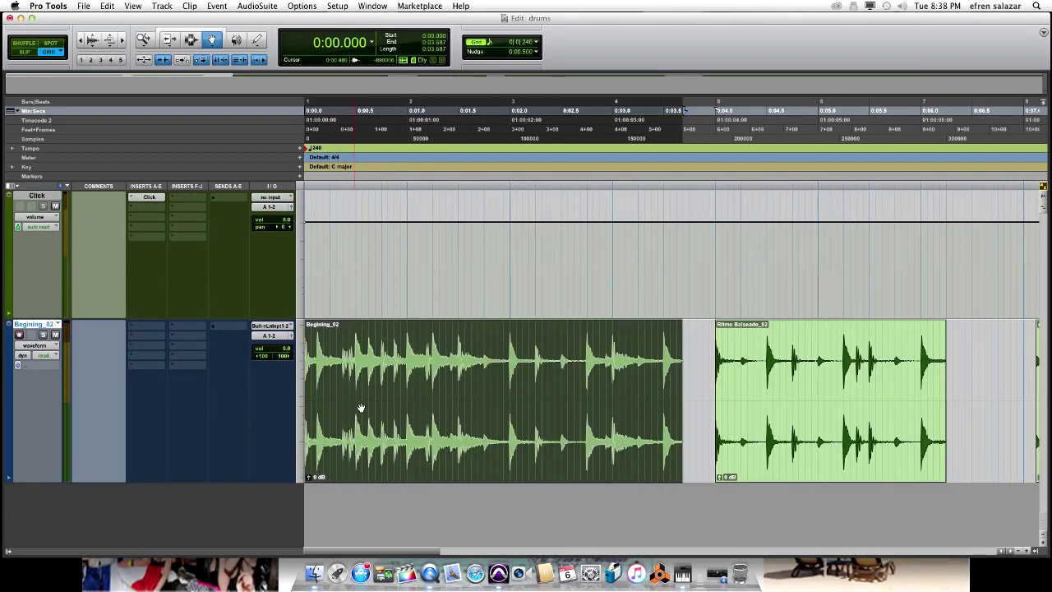
key(r)
key(r)
key(r)
key(space)
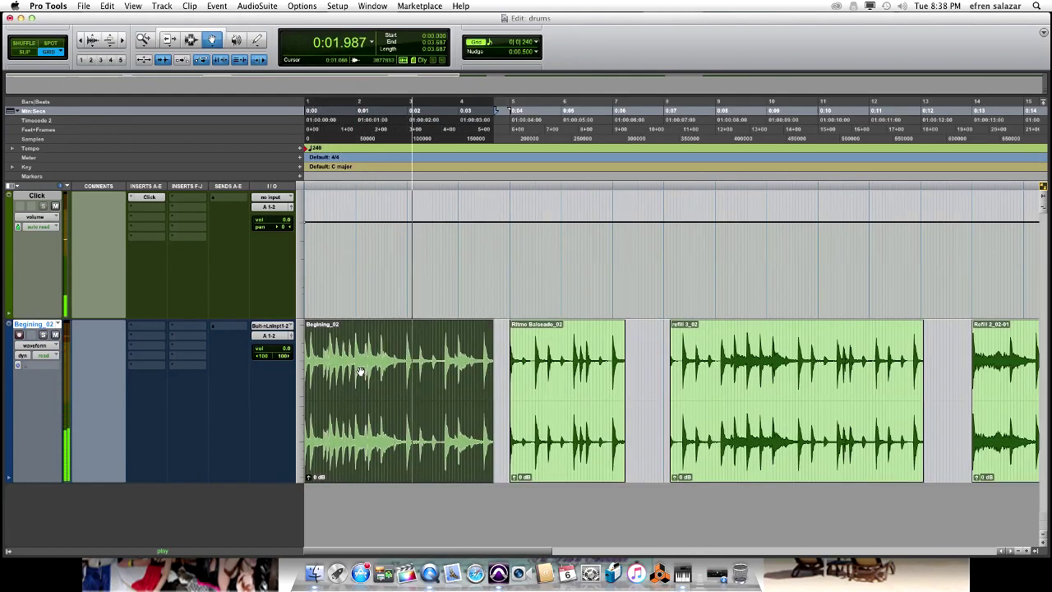
key(space)
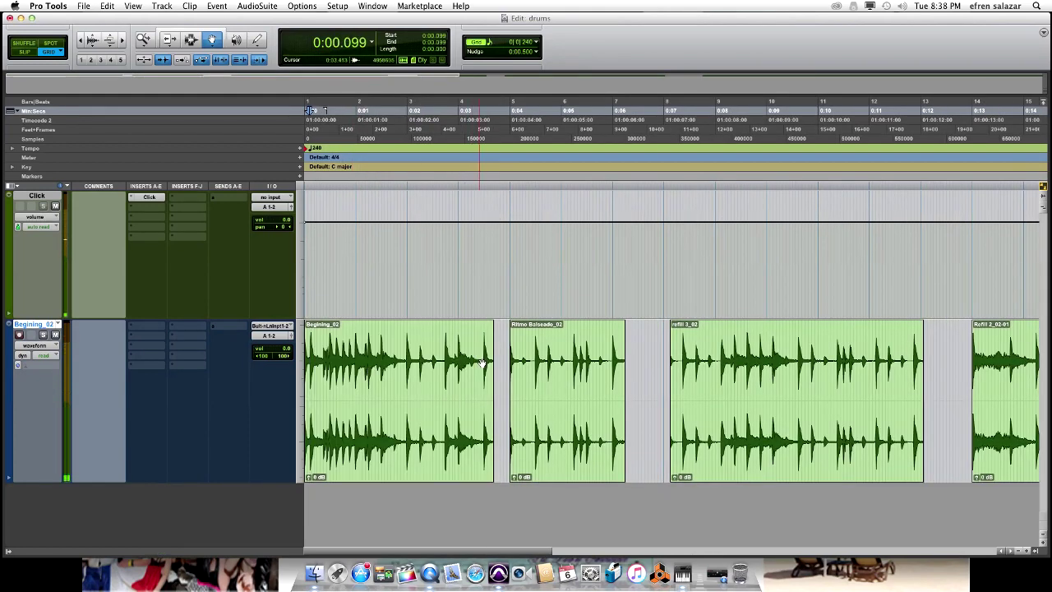
Set the playback engine's H/W Buffer Size to 512 Samples
click(545, 359)
key(t)
key(t)
click(337, 6)
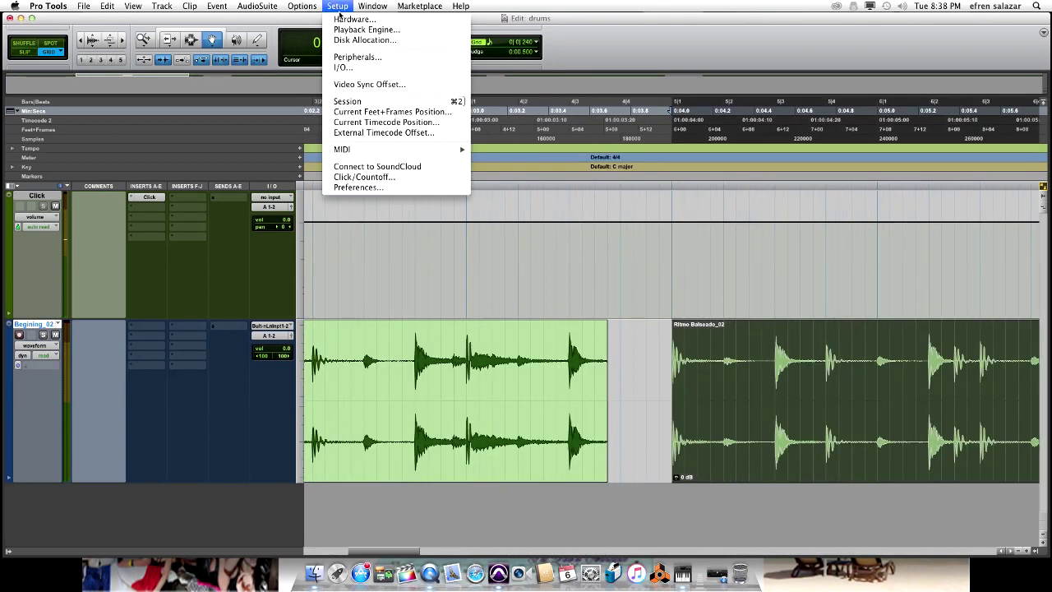
click(367, 29)
click(524, 171)
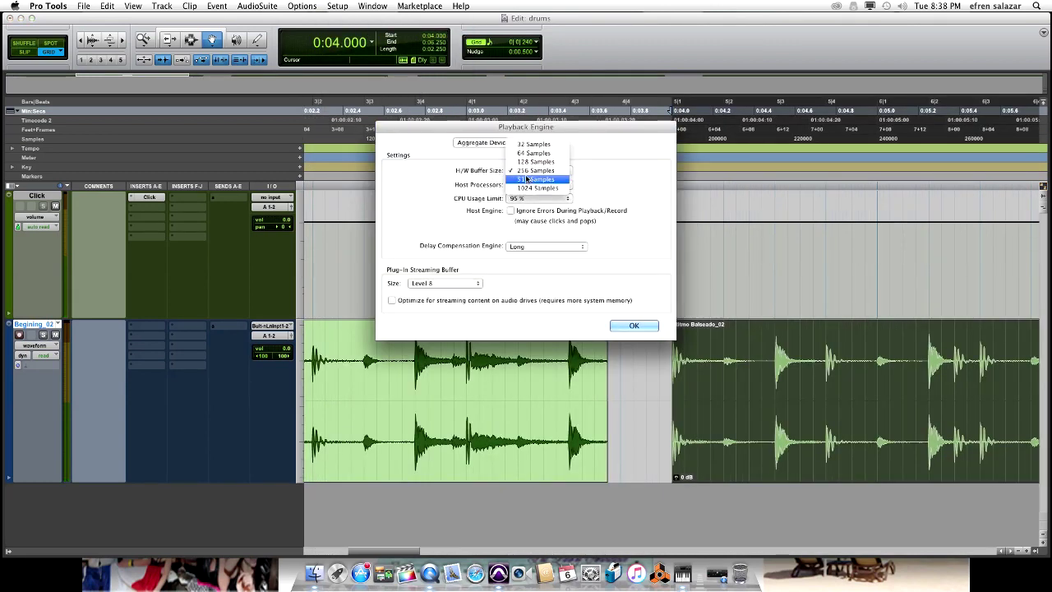
click(527, 179)
click(645, 327)
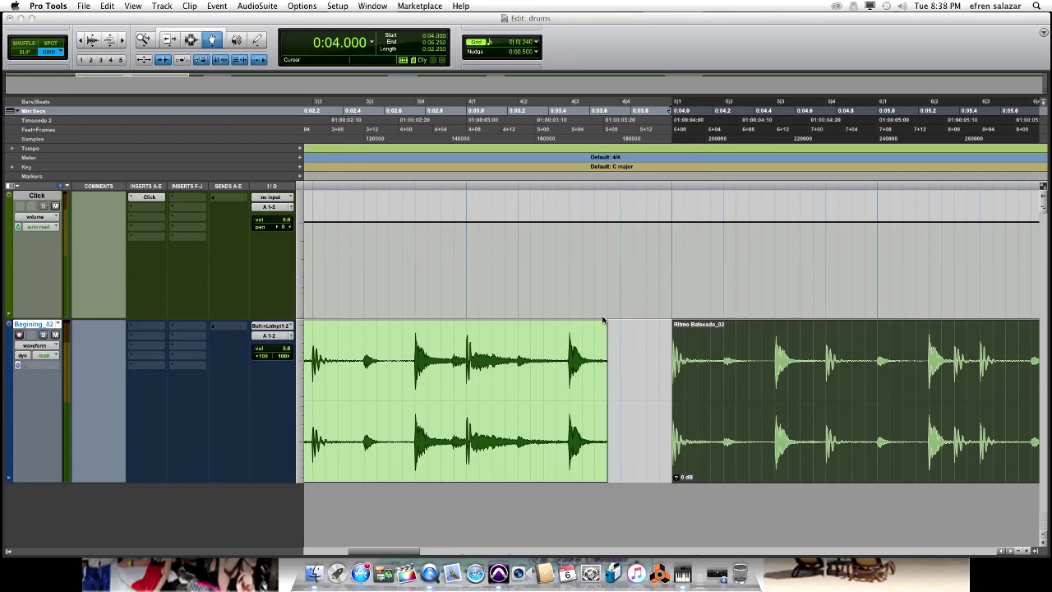
Play the Begining_02 clip from its start again with the click and stop near its end
click(447, 387)
key(space)
key(r)
key(r)
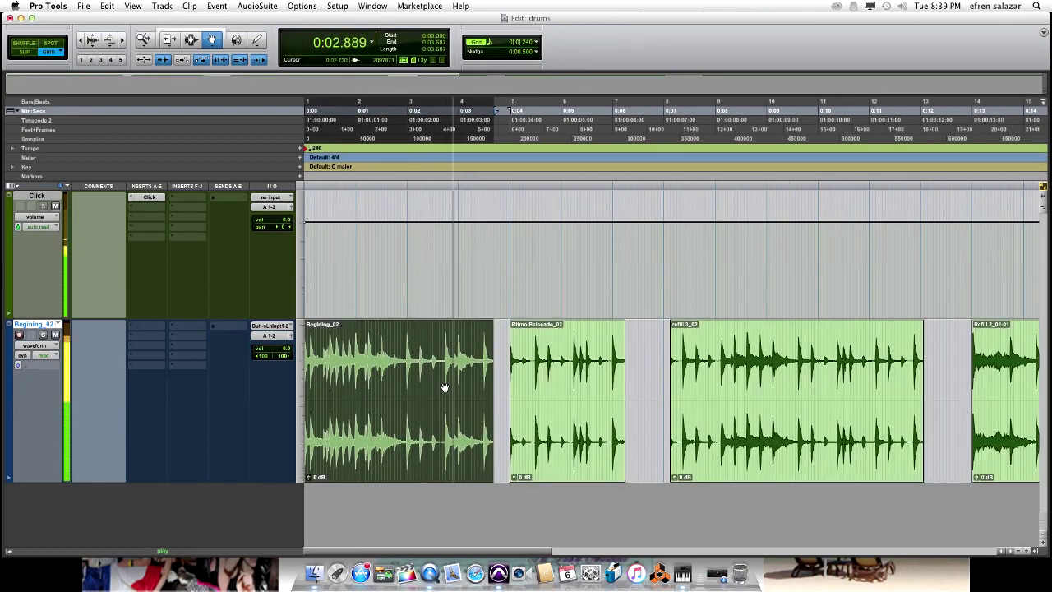
key(space)
Play the Ritmo Balseado_02 clip from its start to check it against the click
click(558, 386)
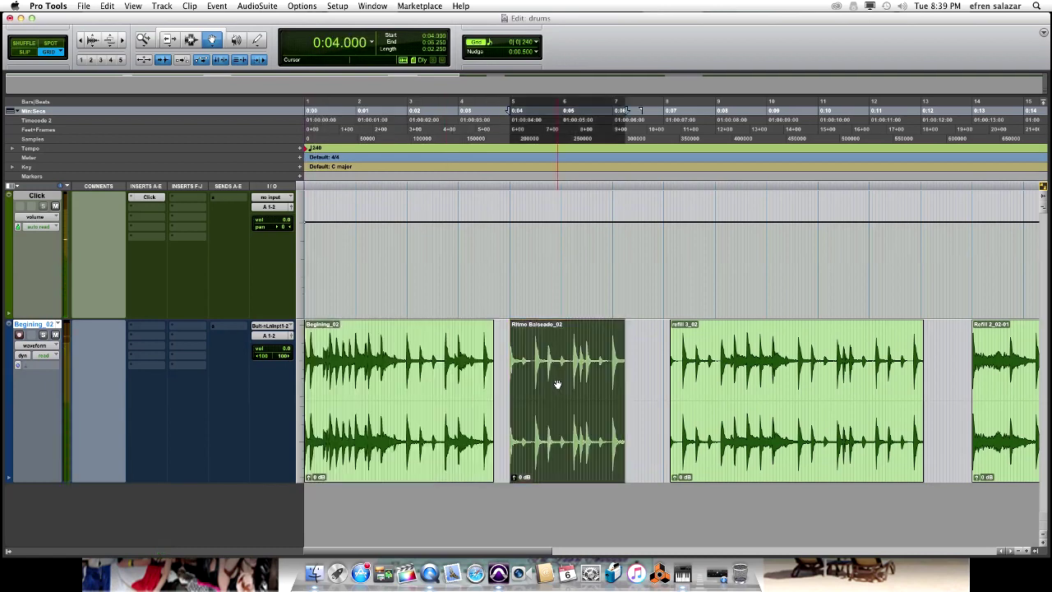
key(space)
key(r)
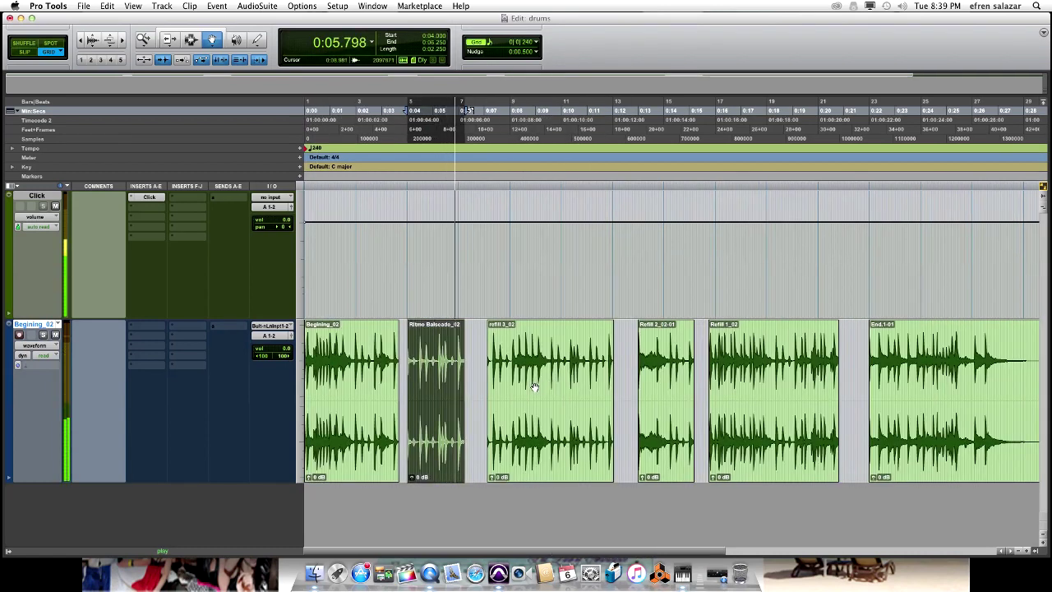
key(space)
Play the refill 3_02 clip from its start to check it against the click
click(534, 386)
key(space)
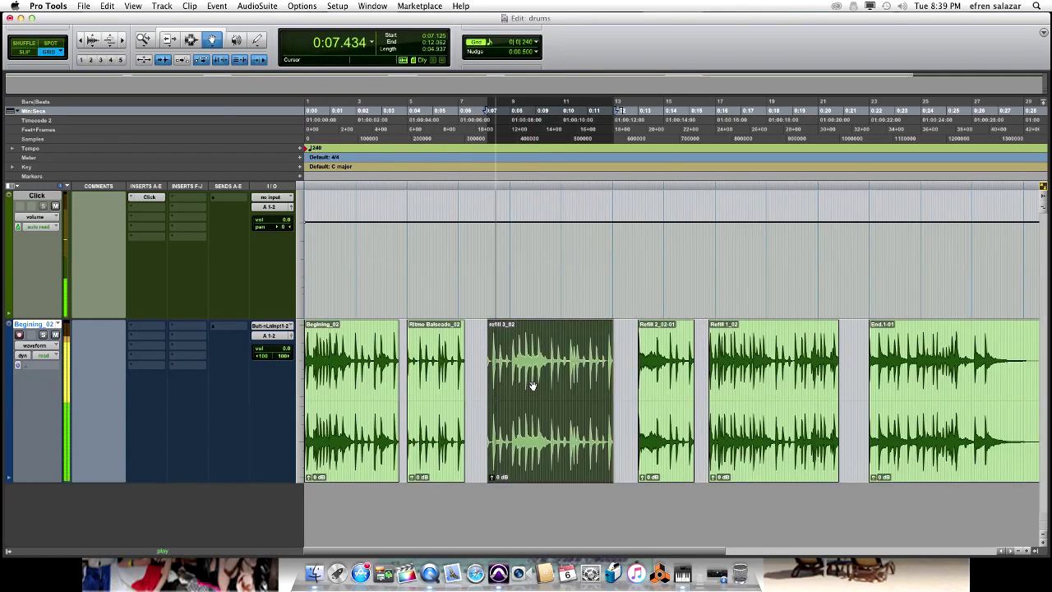
key(t)
key(space)
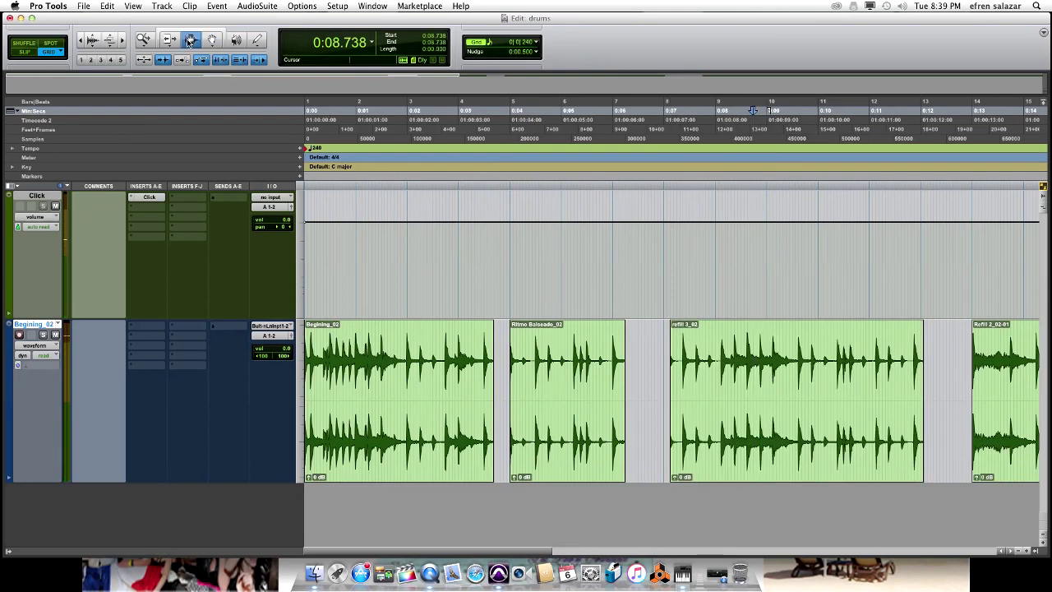
Trim the start of the refill 3_02 clip to its first strong hit at 0:07.375
click(683, 344)
key(t)
key(t)
key(t)
key(t)
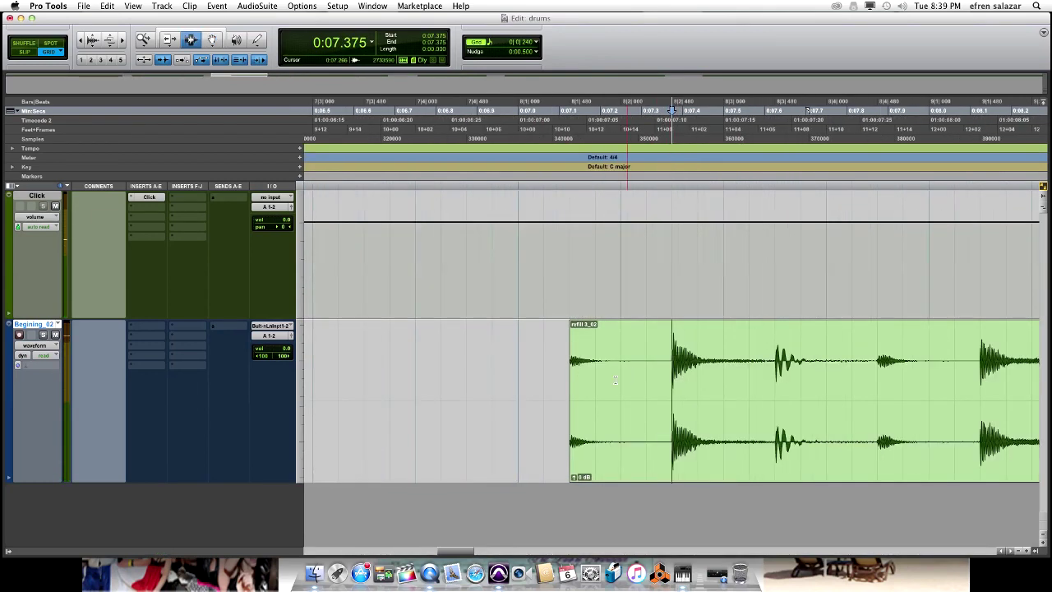
click(611, 367)
key(a)
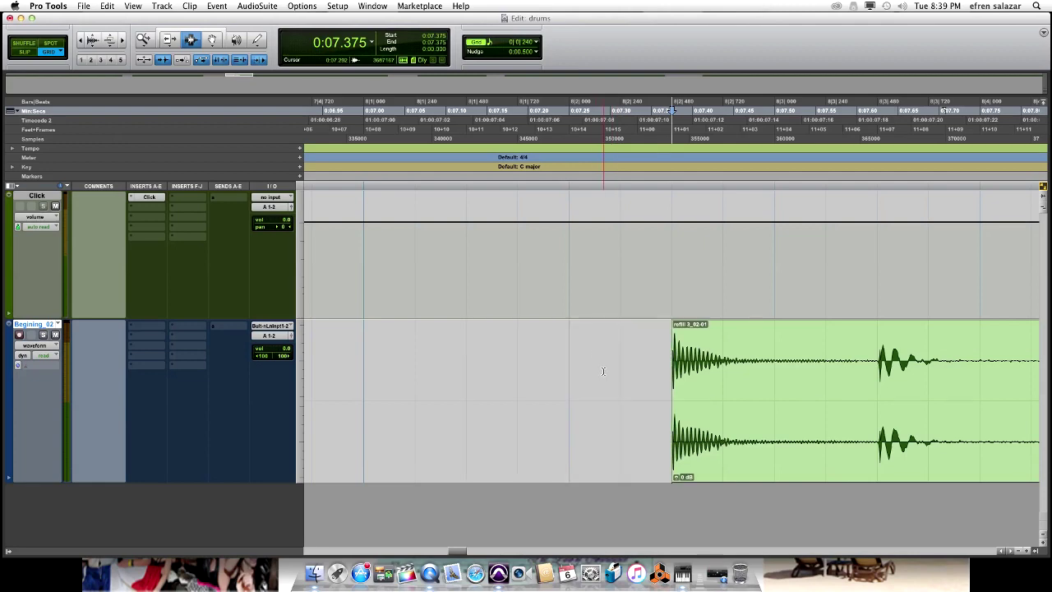
Move the trimmed refill 3_02 clip to the start of bar 8 and play it with the click
key(r)
key(r)
drag(709, 390, 638, 387)
key(r)
key(r)
key(r)
key(r)
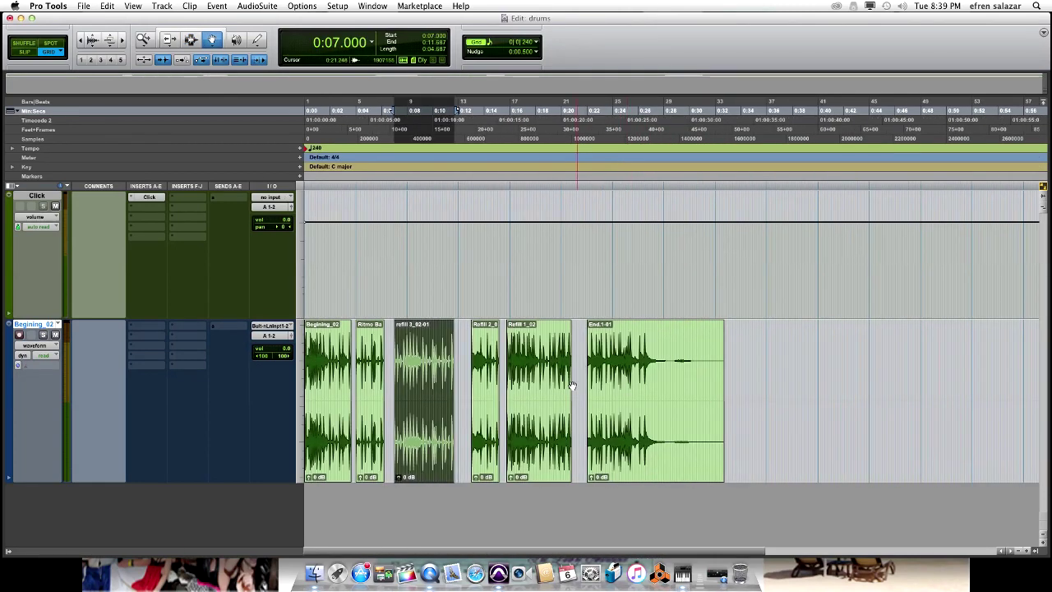
key(space)
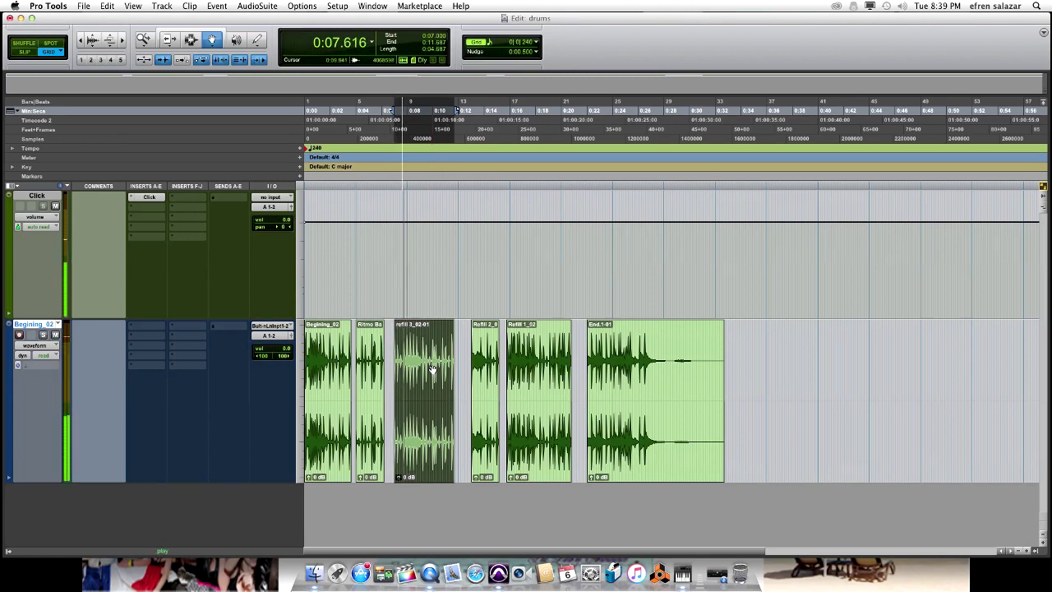
key(t)
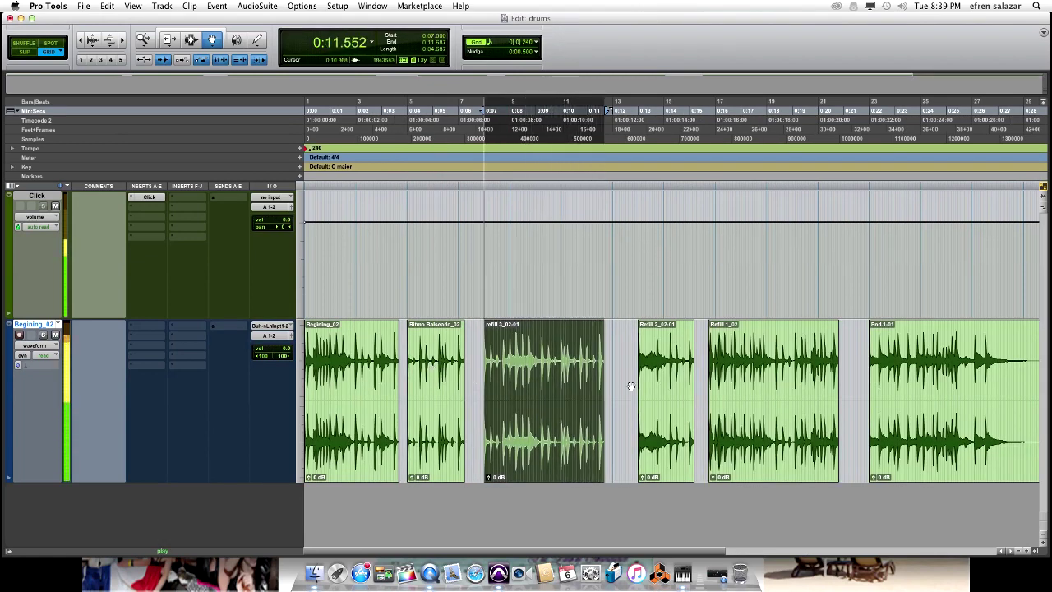
Examine how the starts of the Refill 2_02-01, Refill 1_02 and End.1-01 clips line up with the grid
click(662, 370)
key(e)
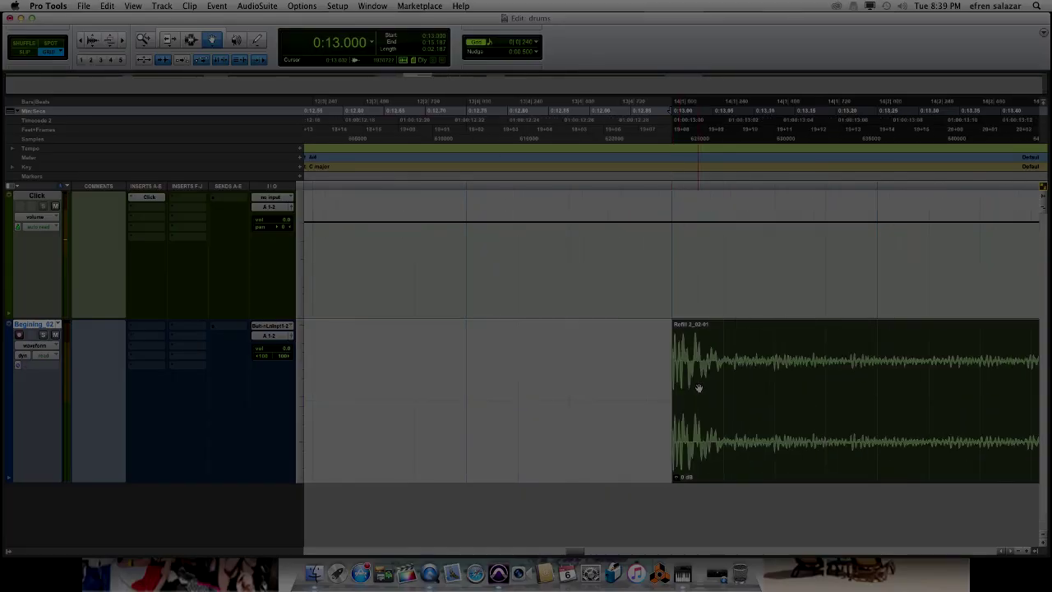
key(space)
key(r)
key(r)
key(r)
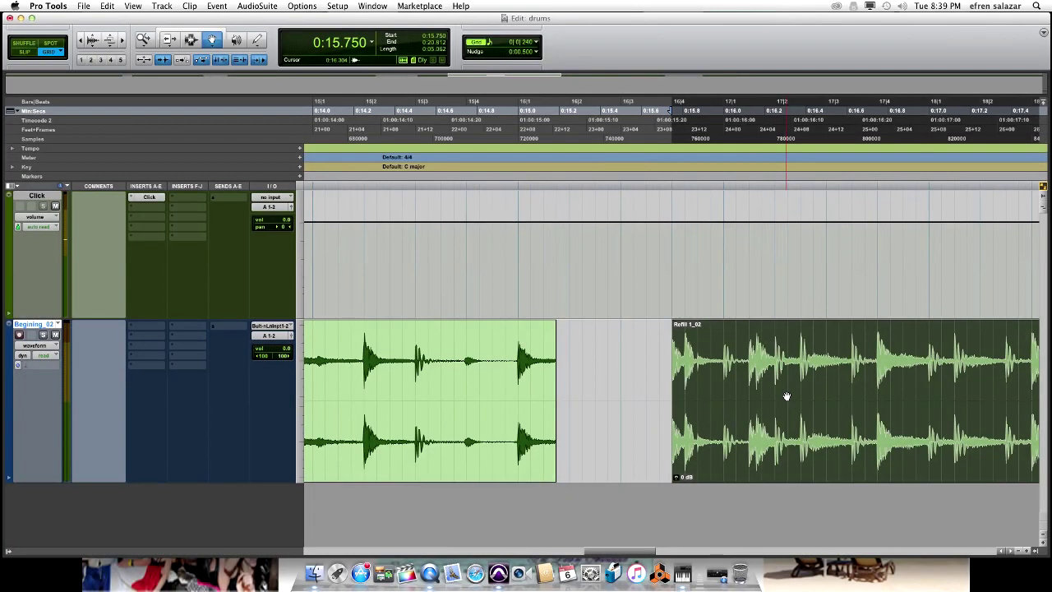
key(r)
key(r)
key(r)
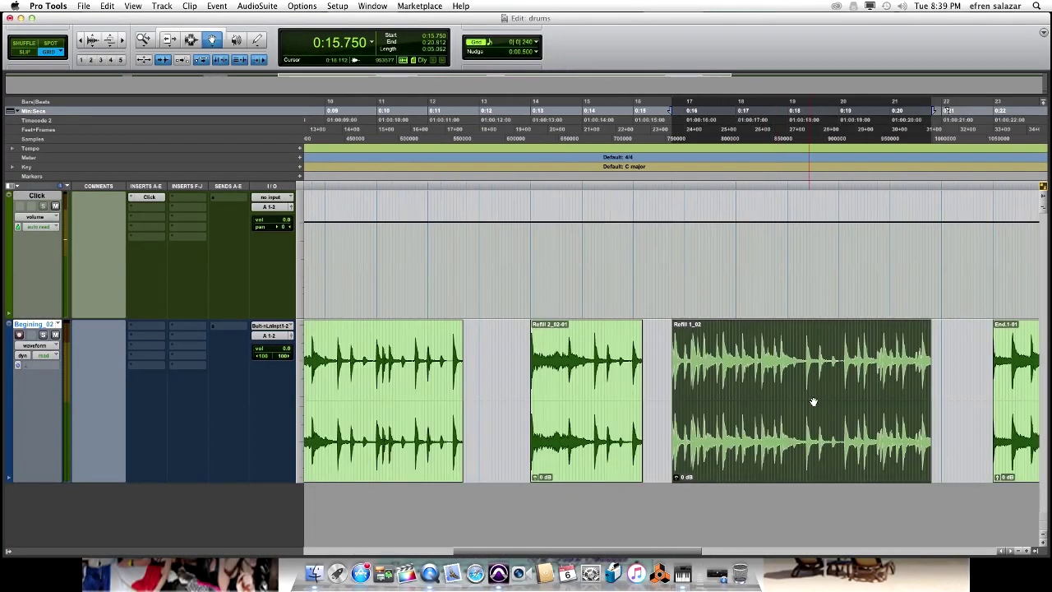
click(916, 382)
key(t)
key(t)
key(t)
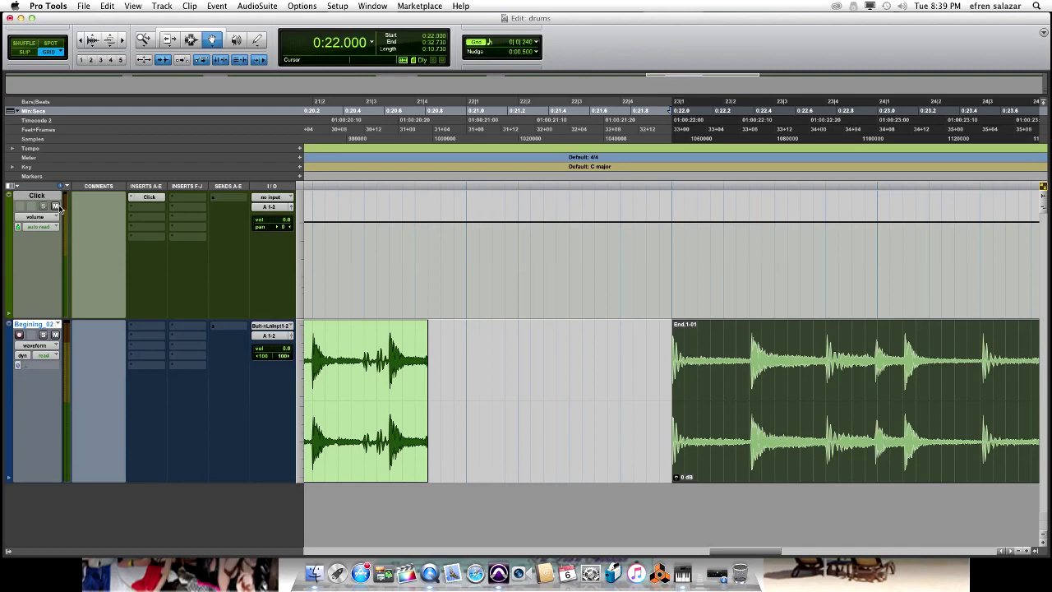
Play the End.1-01 clip from its start, muting the click track during playback
key(space)
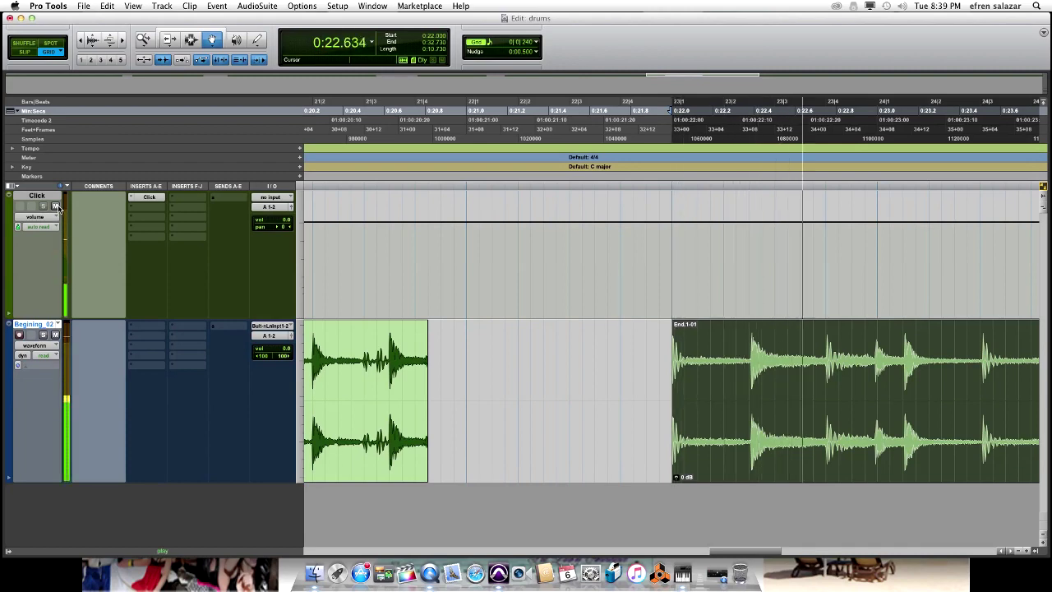
key(r)
key(r)
key(r)
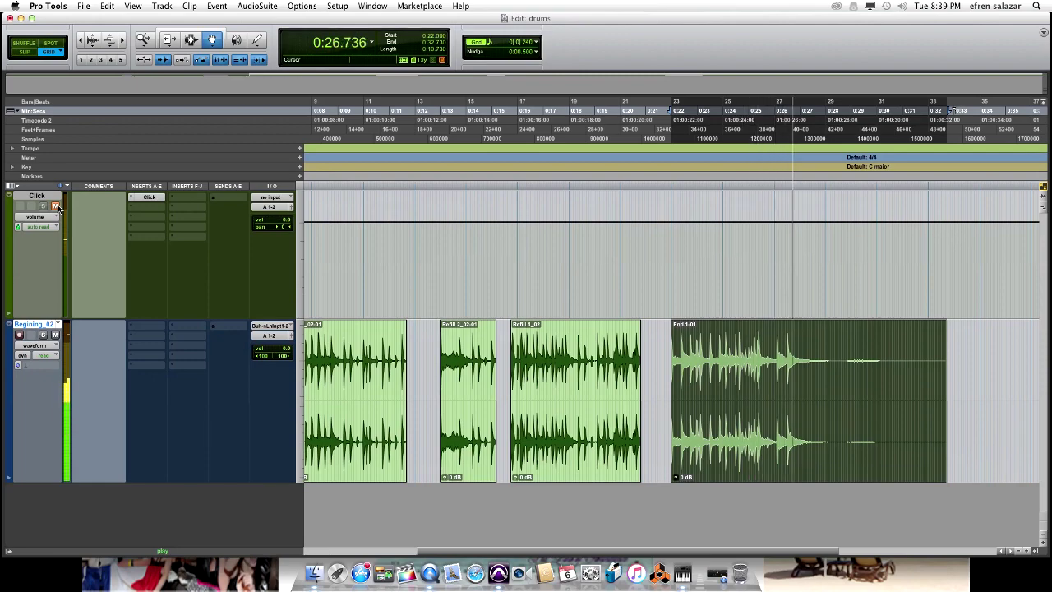
key(space)
Select all clips from Ritmo Balseado_02 through End.1-01 and move them about 14 bars further along the timeline
click(356, 374)
key(r)
key(r)
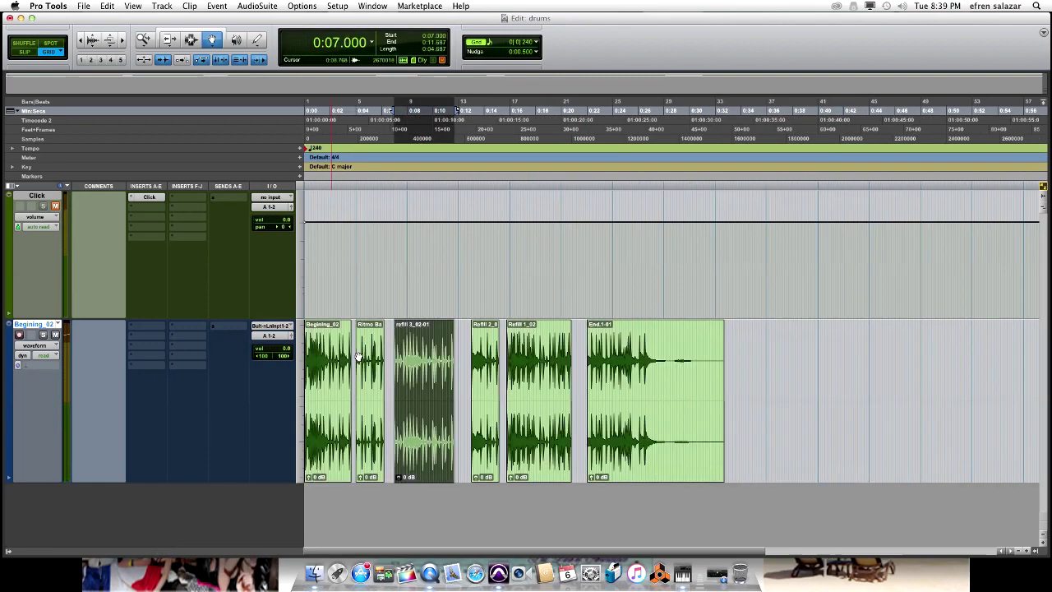
key(t)
key(t)
key(t)
click(362, 369)
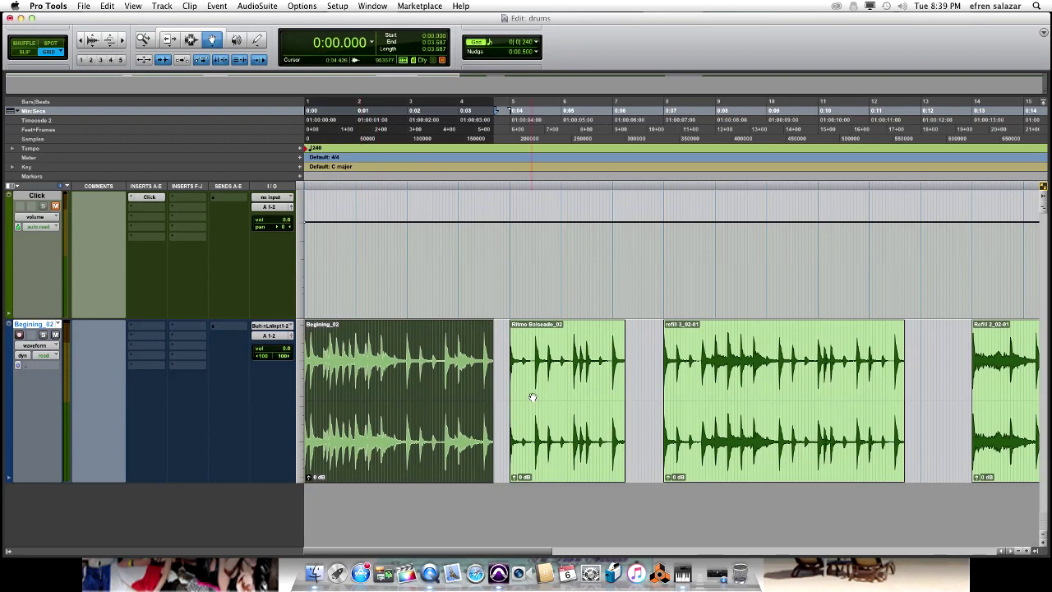
key(r)
key(r)
click(361, 399)
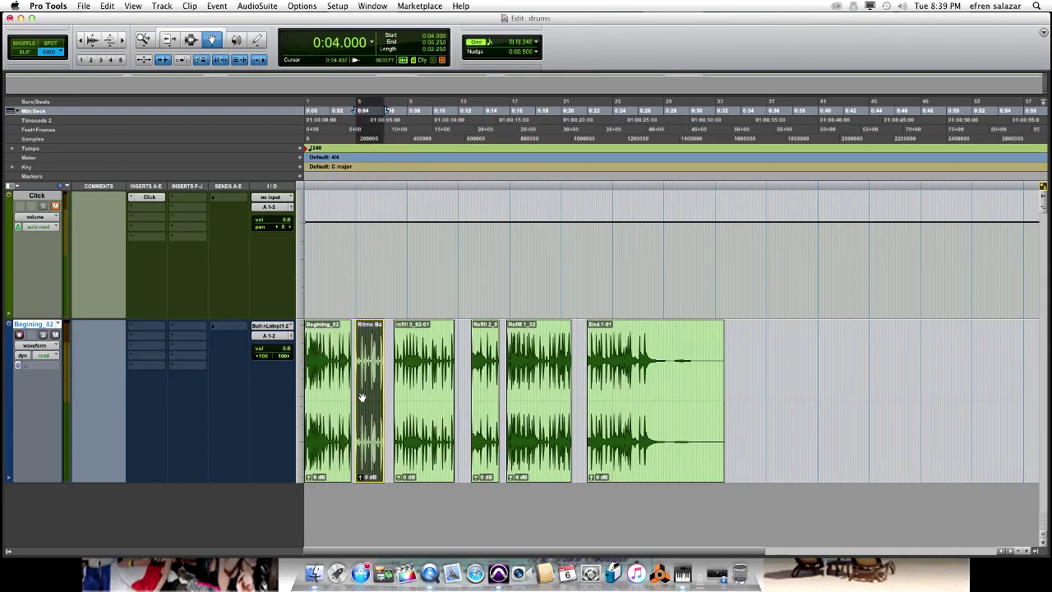
shift+click(631, 397)
drag(370, 384, 546, 384)
Select the Begining_02 clip and play it from its start with the click muted
click(324, 398)
key(t)
key(t)
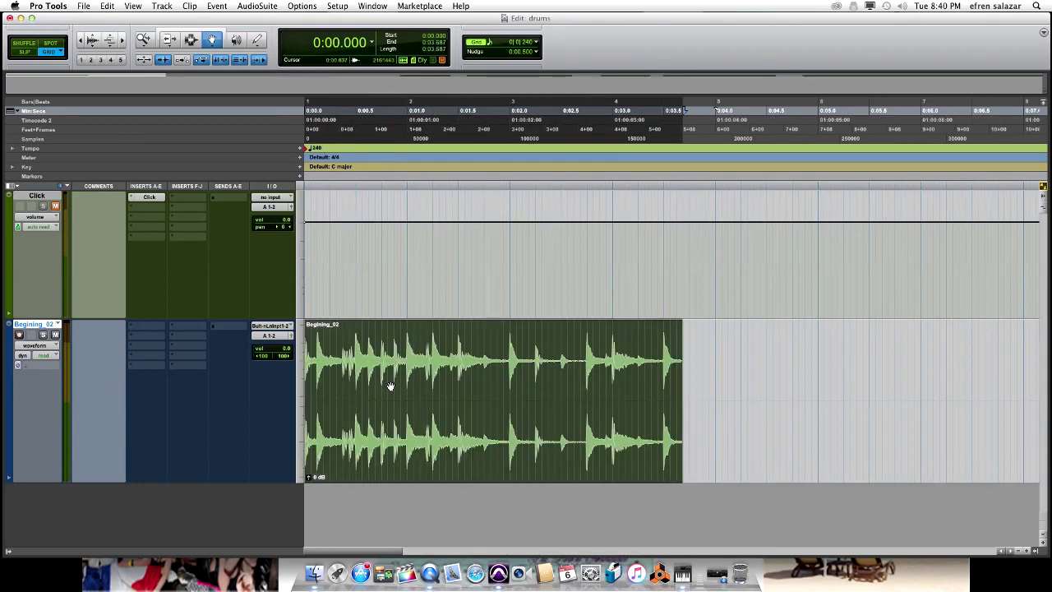
key(space)
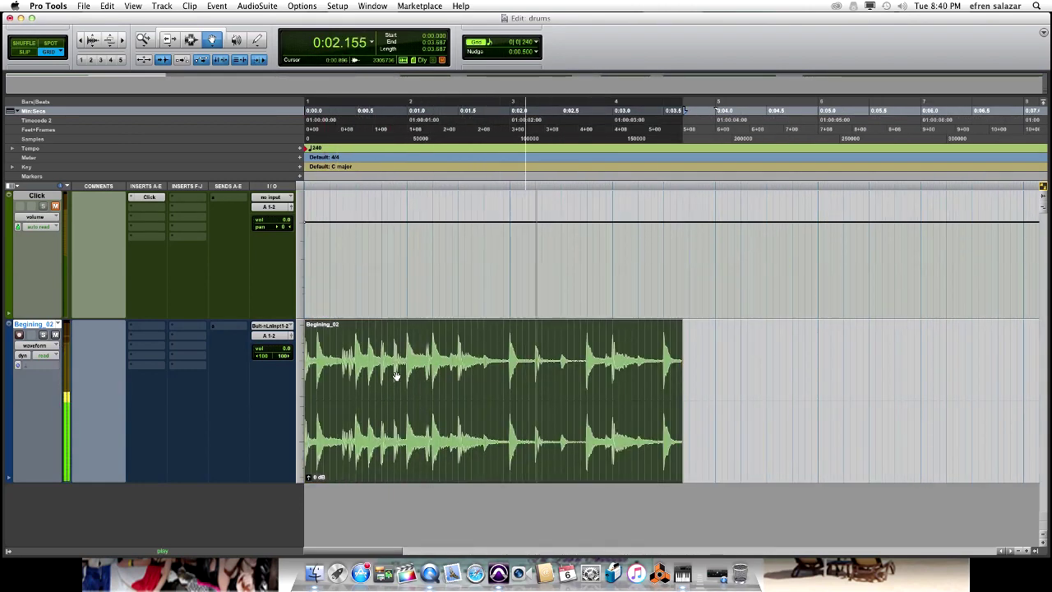
key(space)
Move the Begining_02 clip to bar 2 and on to the start of bar 3, playing it with the click track unmuted
drag(396, 376, 481, 374)
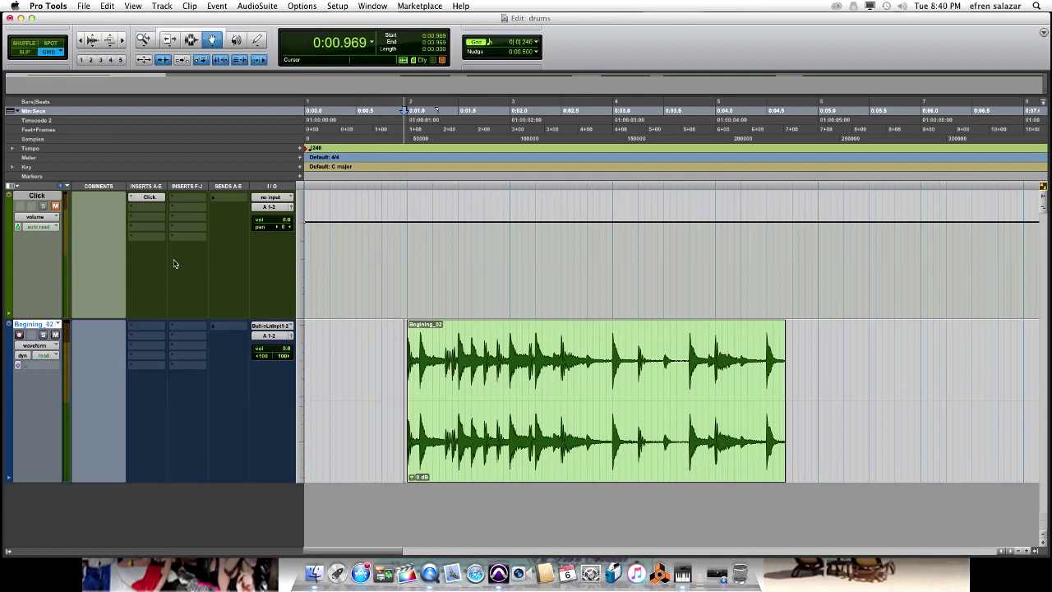
key(space)
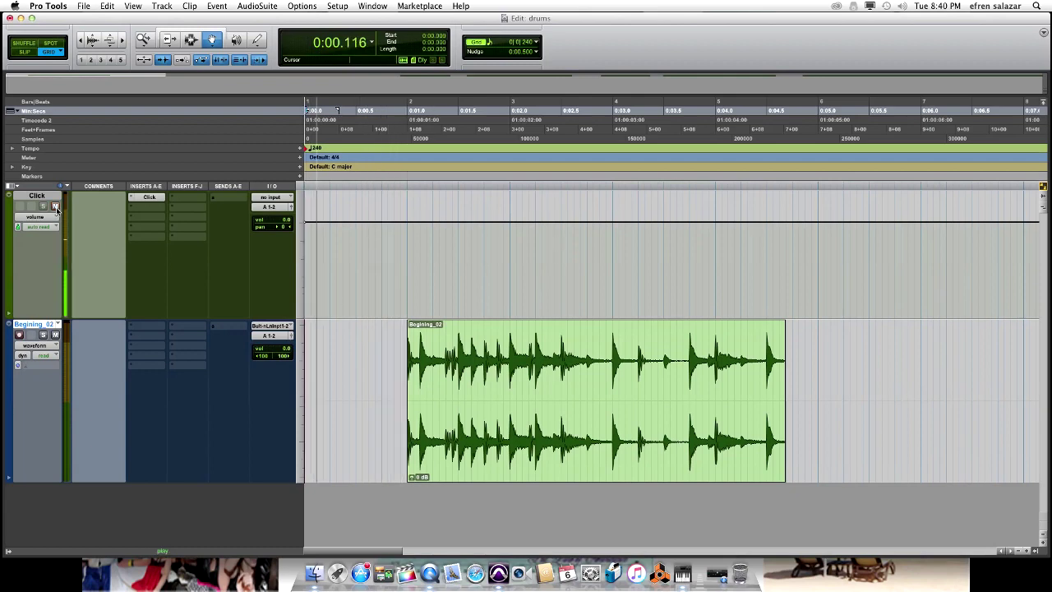
drag(443, 384, 550, 368)
key(space)
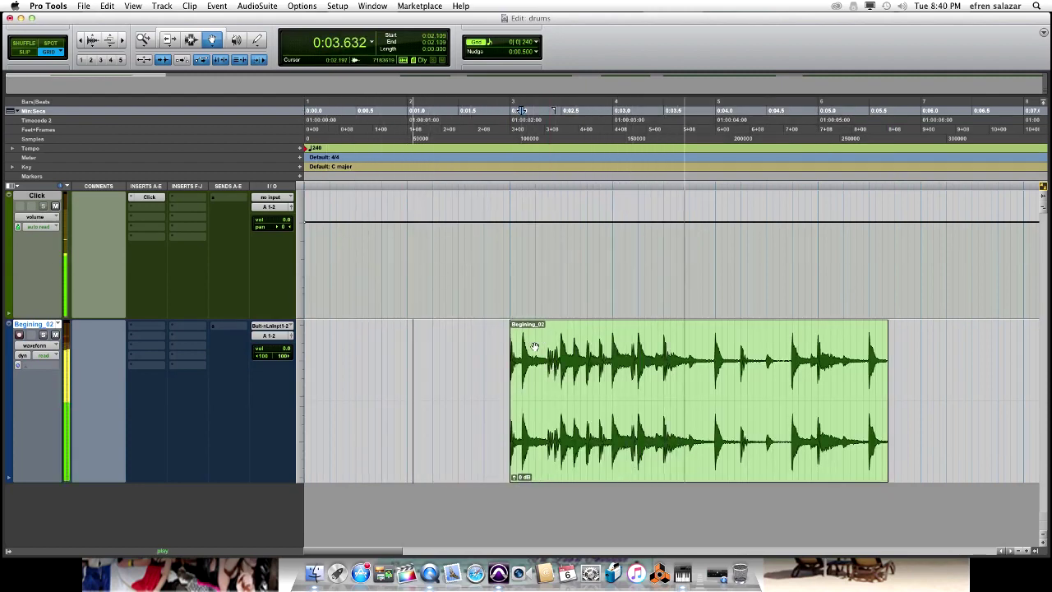
Change the meter to 3/4 at the start of bar 1
key(r)
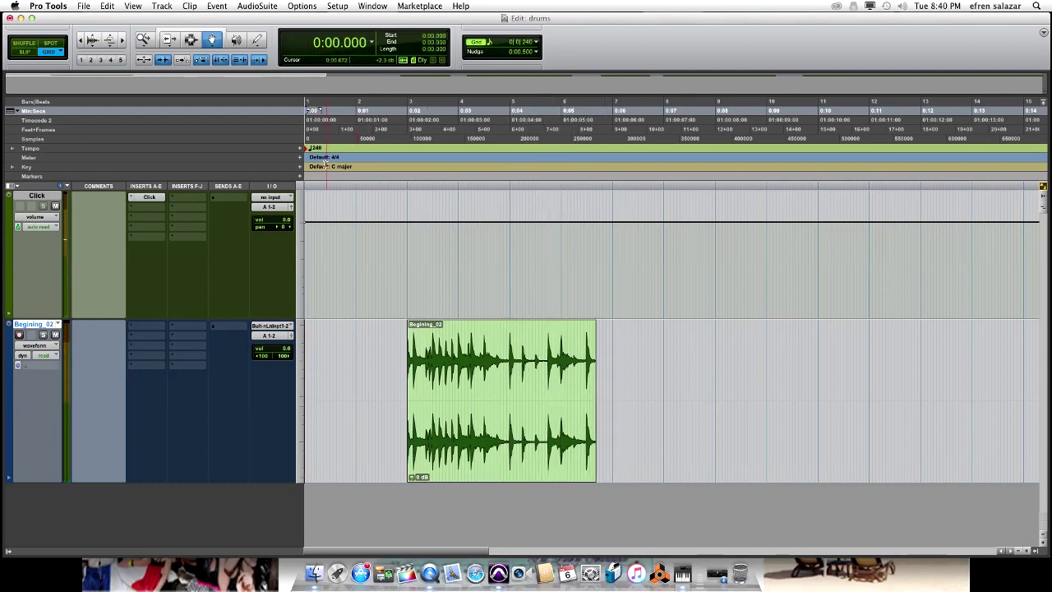
click(300, 157)
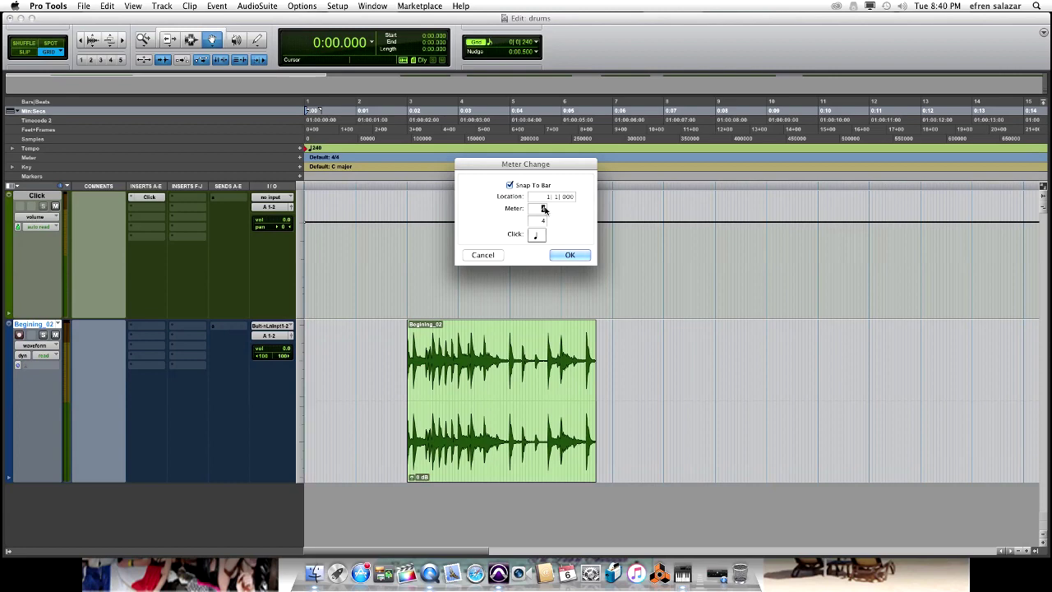
key(Return)
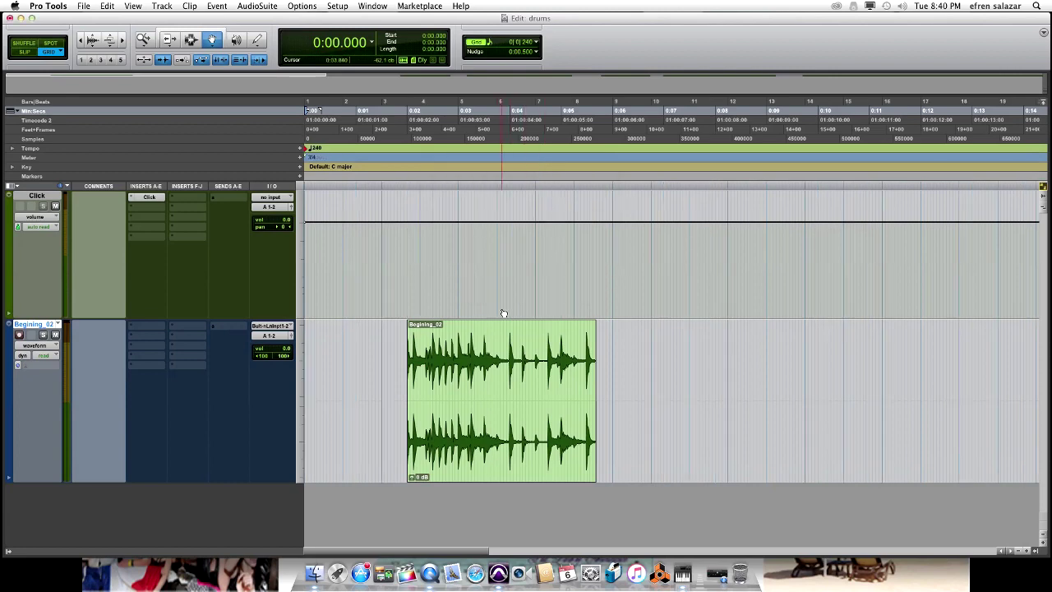
Move the Begining_02 clip to the start of bar 3 in the 3/4 grid and play it from the session start
click(462, 334)
key(t)
drag(576, 377, 544, 367)
key(Return)
key(space)
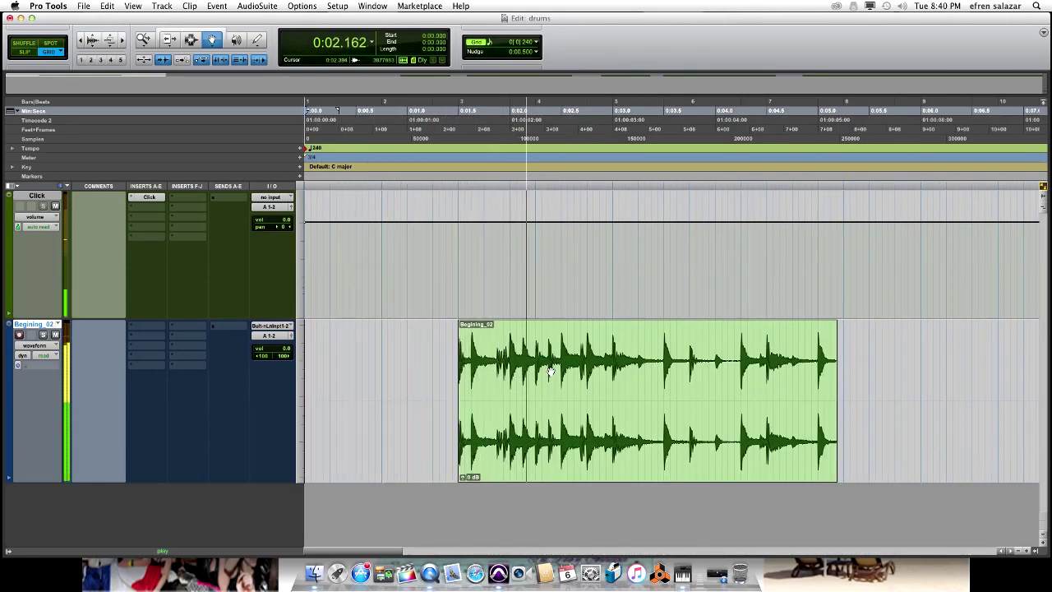
Play the Begining_02 intro from the session start against the click to check its alignment at bar 3
key(r)
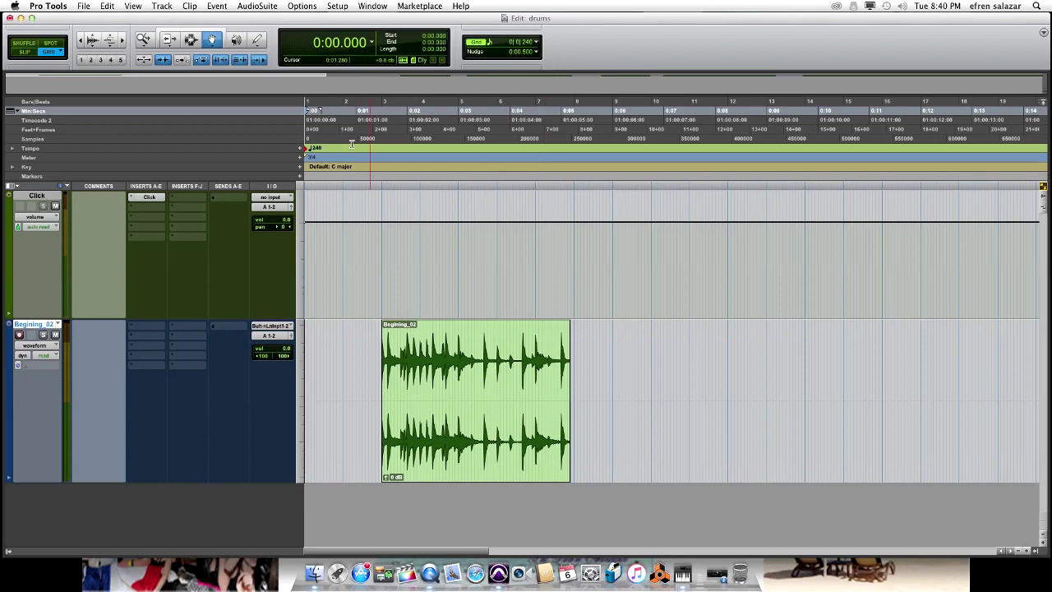
click(417, 350)
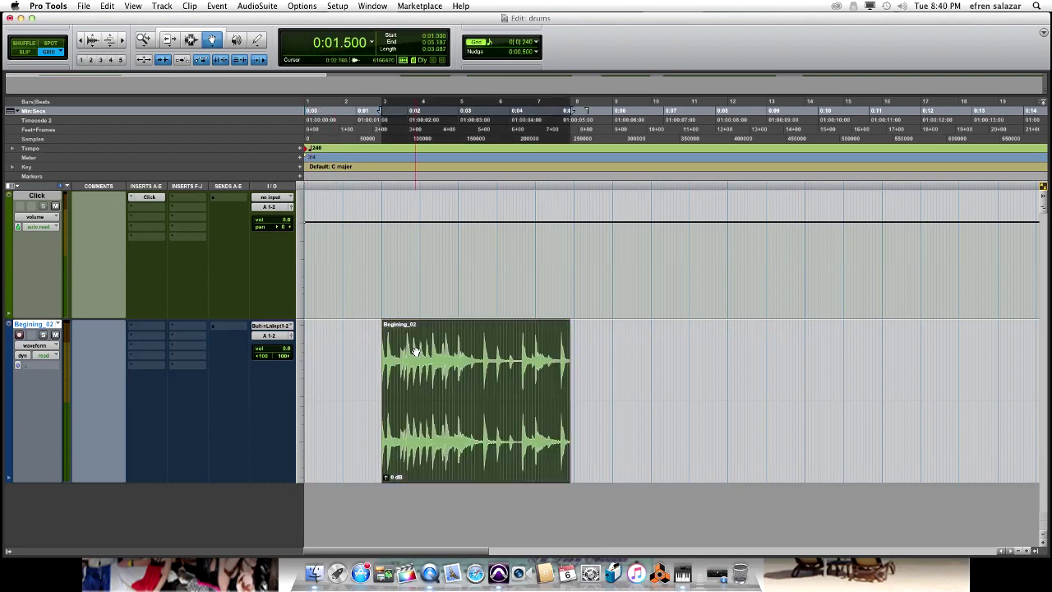
key(Return)
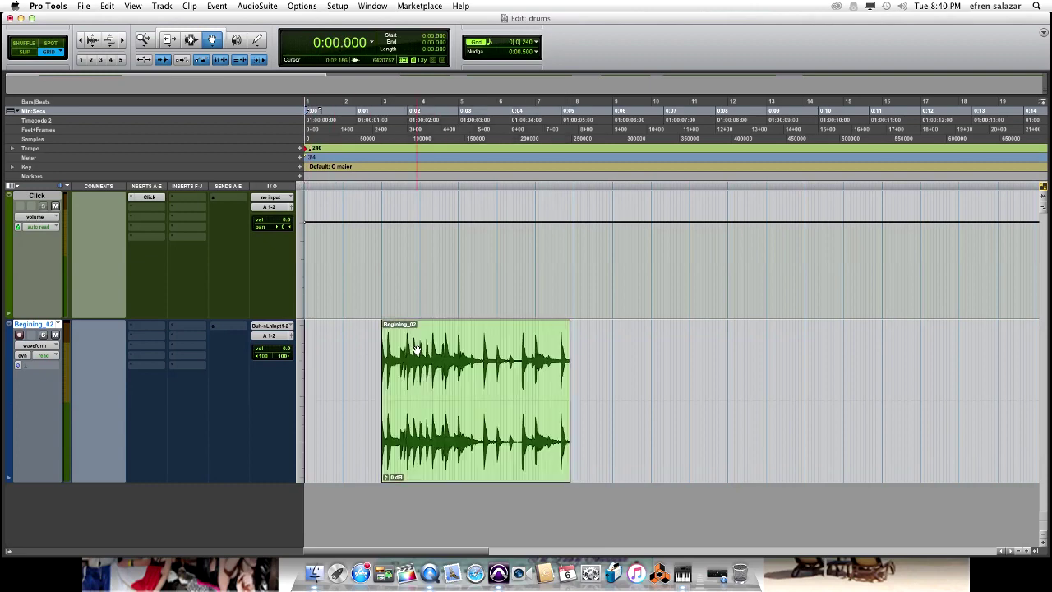
click(424, 357)
key(super+bracketright)
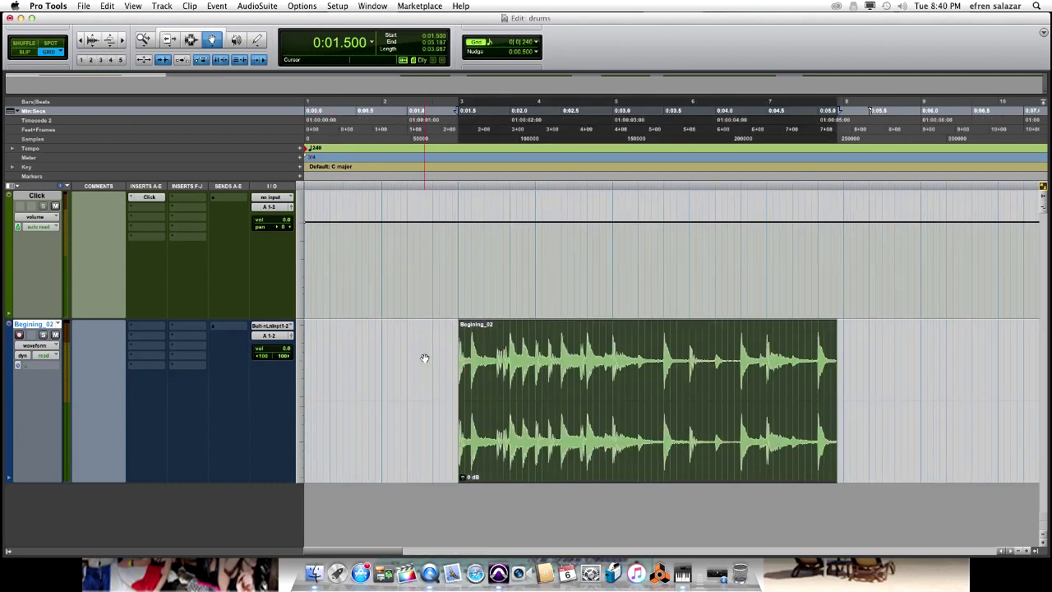
key(Return)
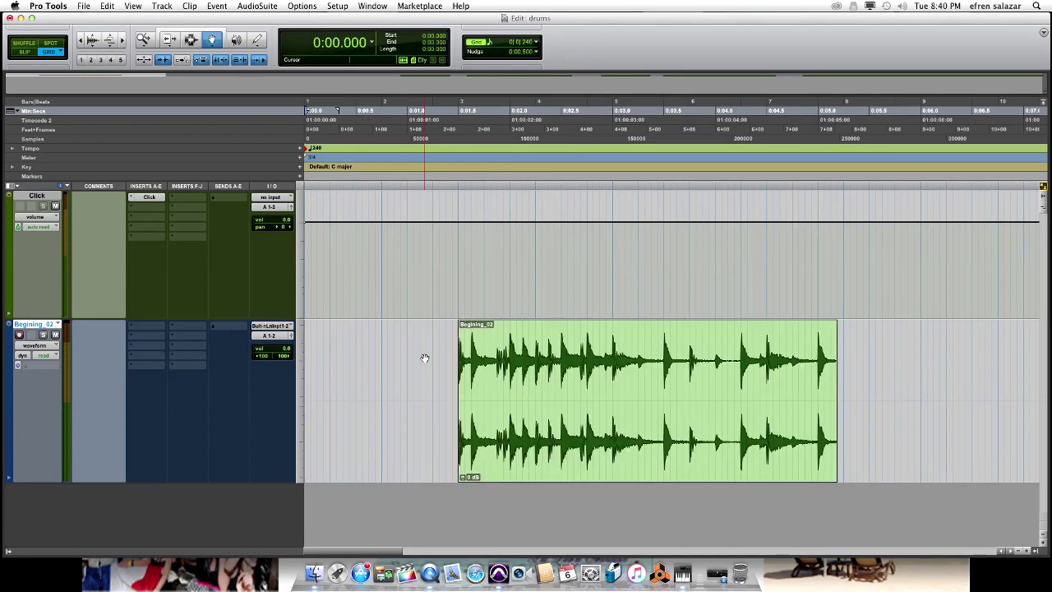
key(space)
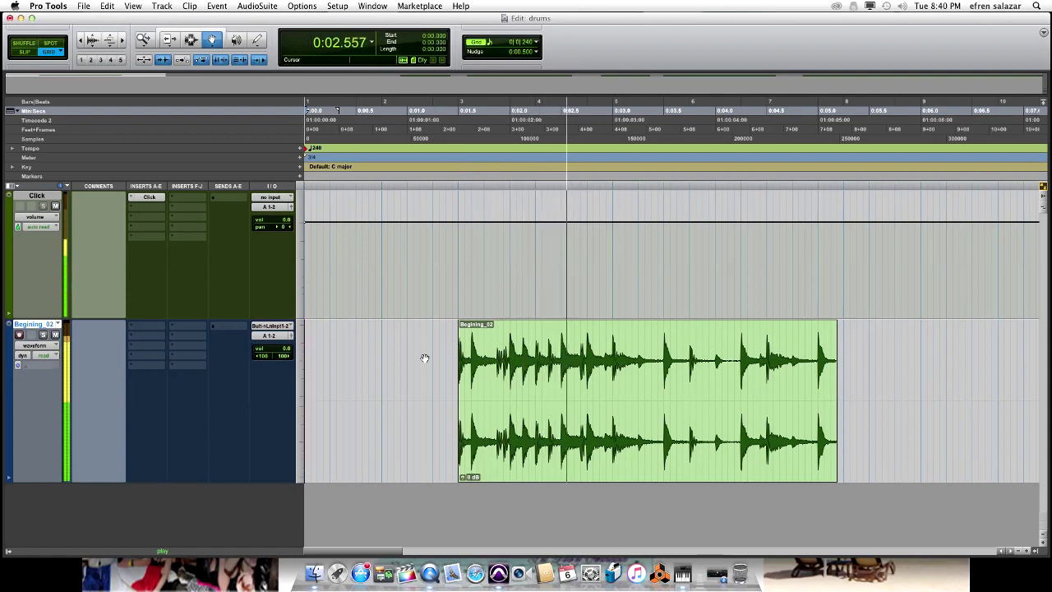
key(super+bracketleft)
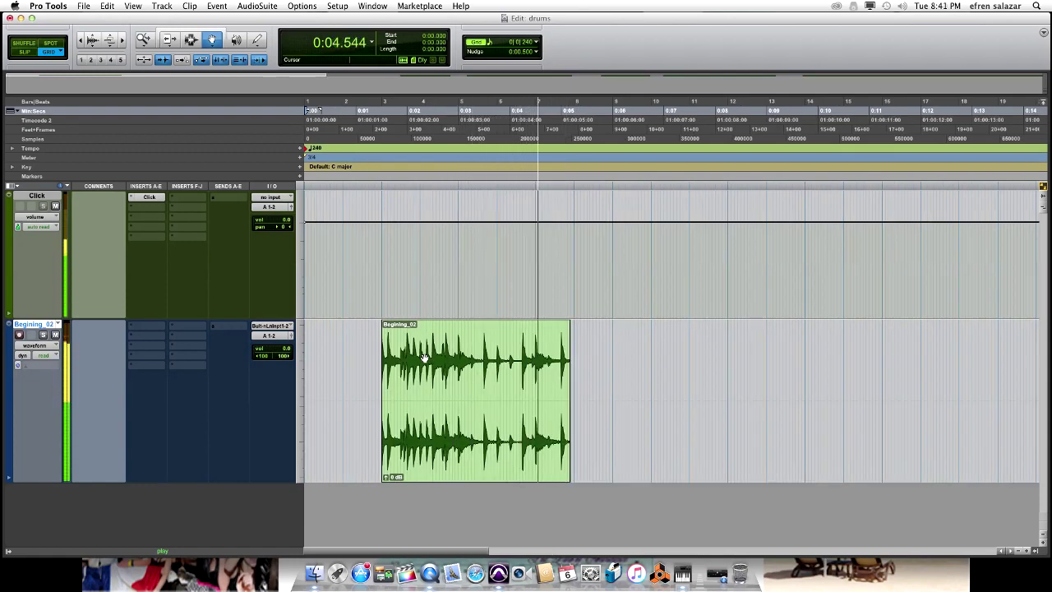
key(Return)
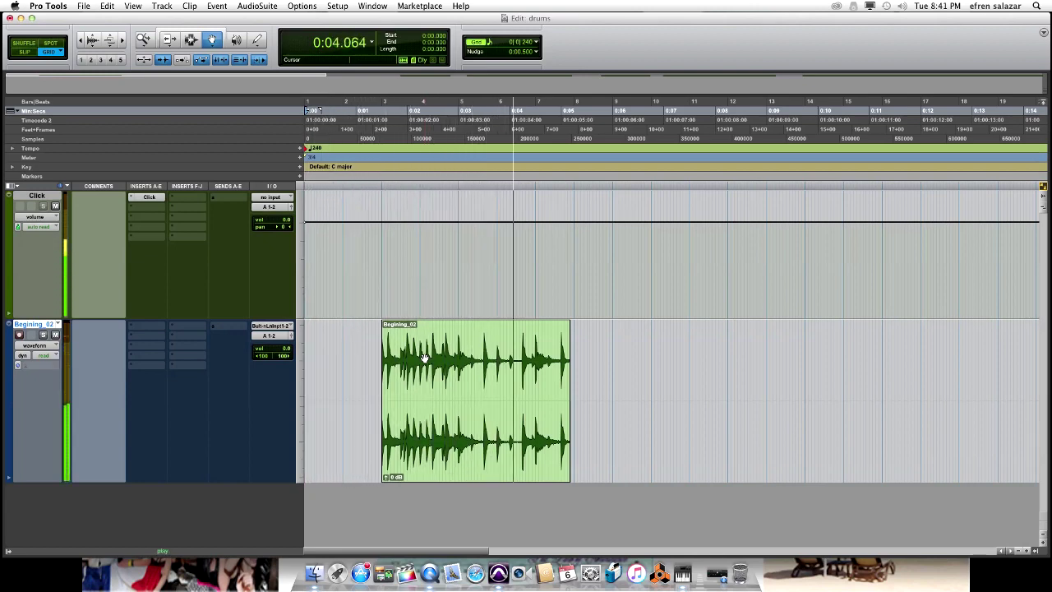
key(space)
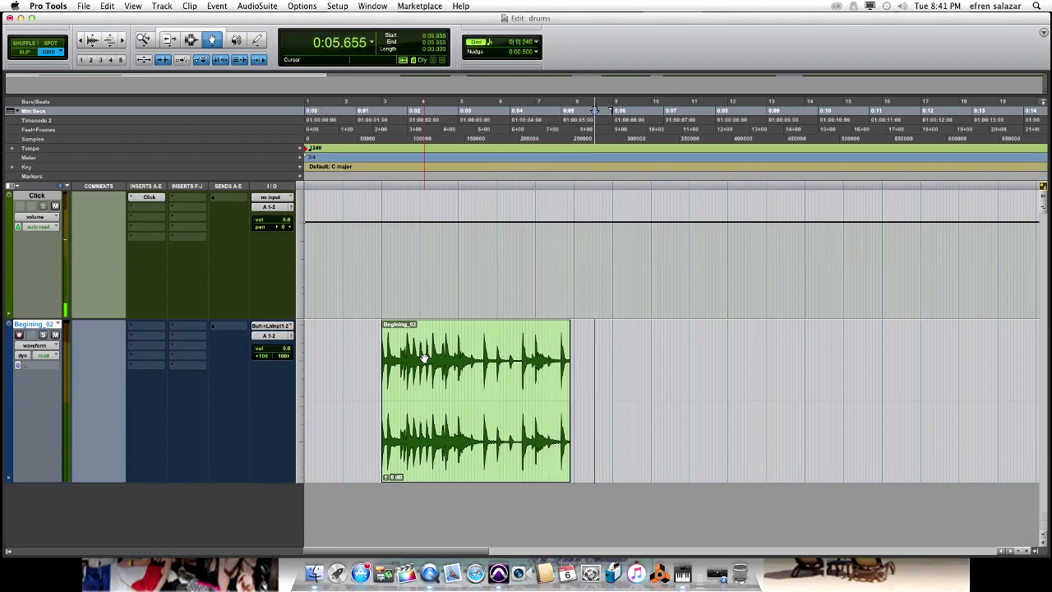
Move the Ritmo Balseado_02 clip back to the start of bar 8, right after the Begining_02 clip
key(r)
key(r)
click(354, 381)
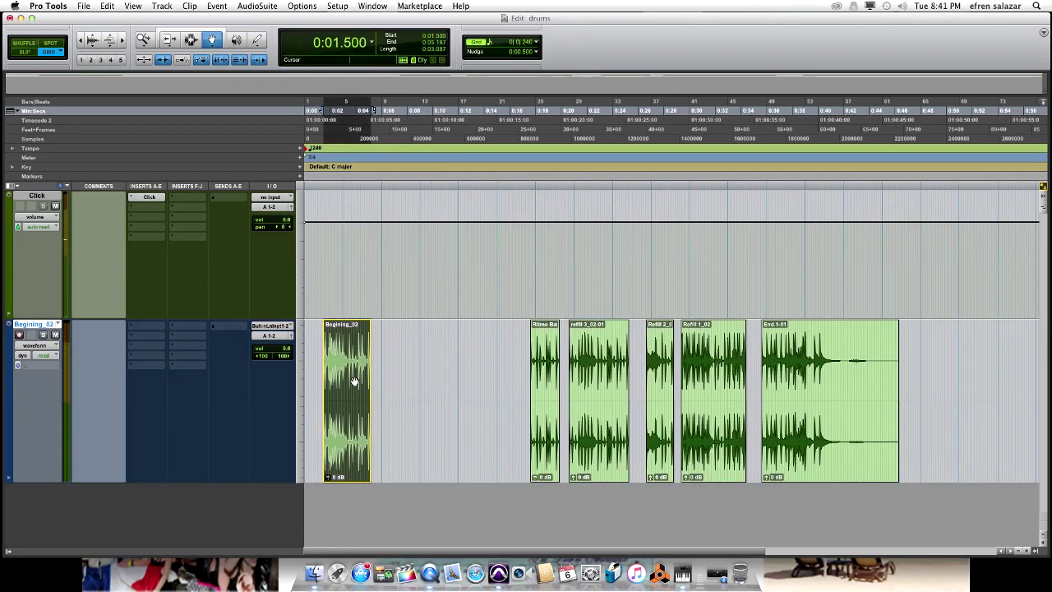
click(545, 399)
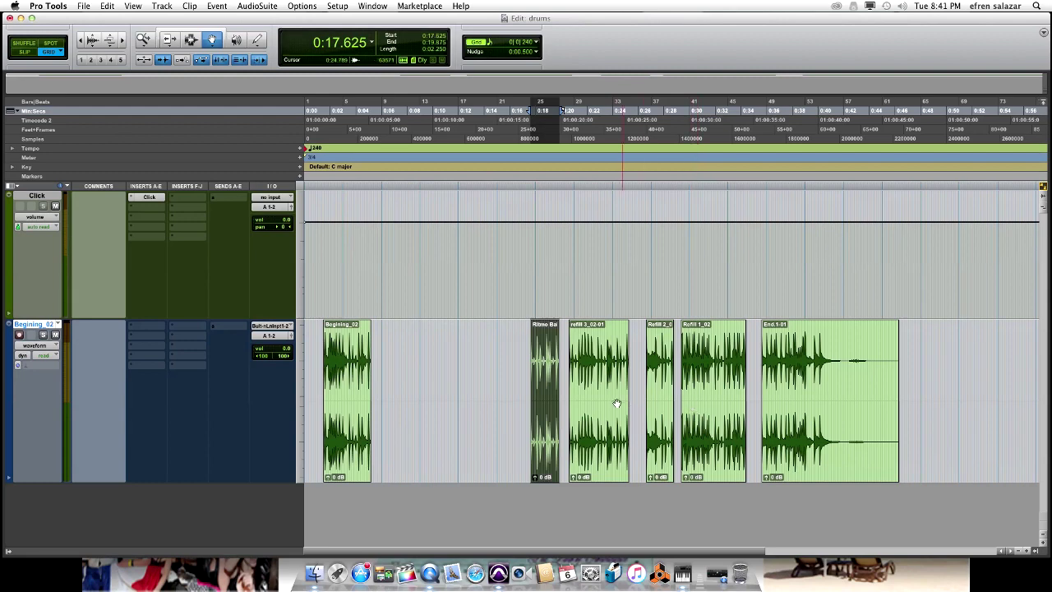
key(t)
key(t)
drag(733, 404, 508, 405)
key(r)
drag(574, 397, 380, 393)
key(t)
key(t)
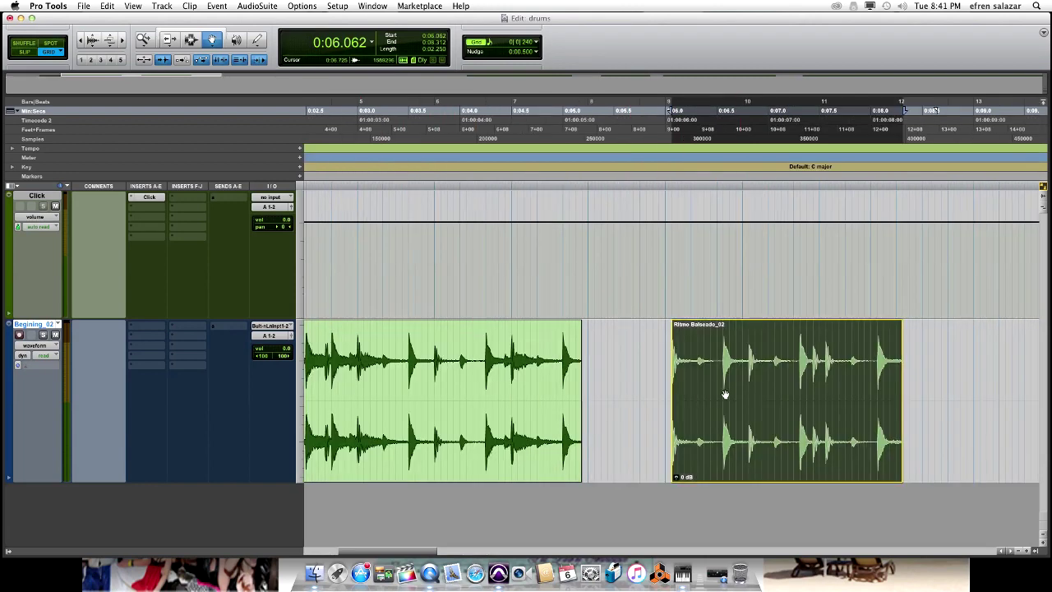
drag(728, 395, 630, 353)
key(t)
key(r)
Play the transition from Begining_02 into Ritmo Balseado_02, starting at about 2.56 seconds
click(352, 167)
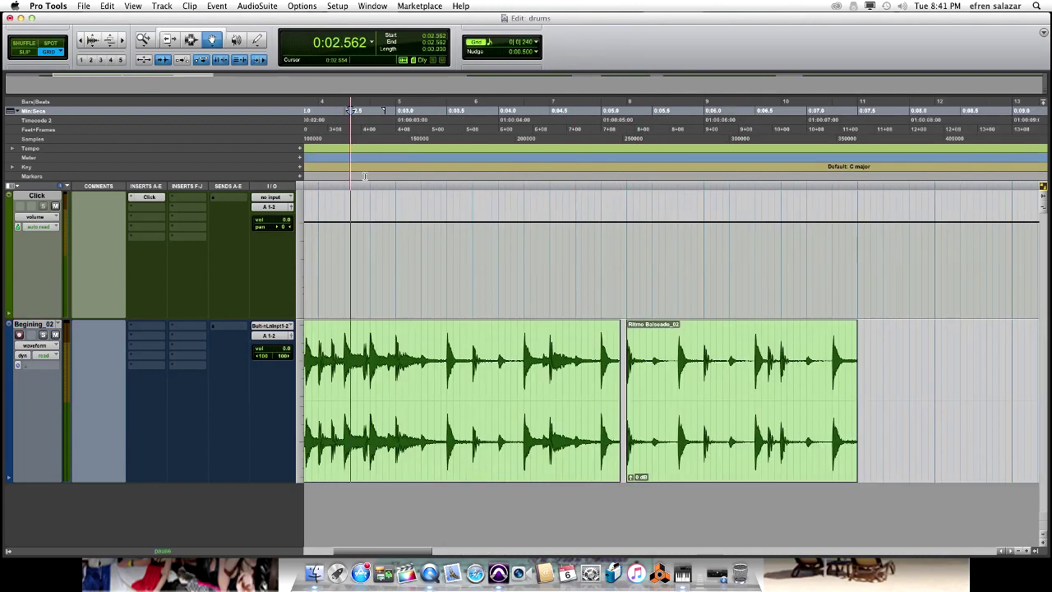
key(space)
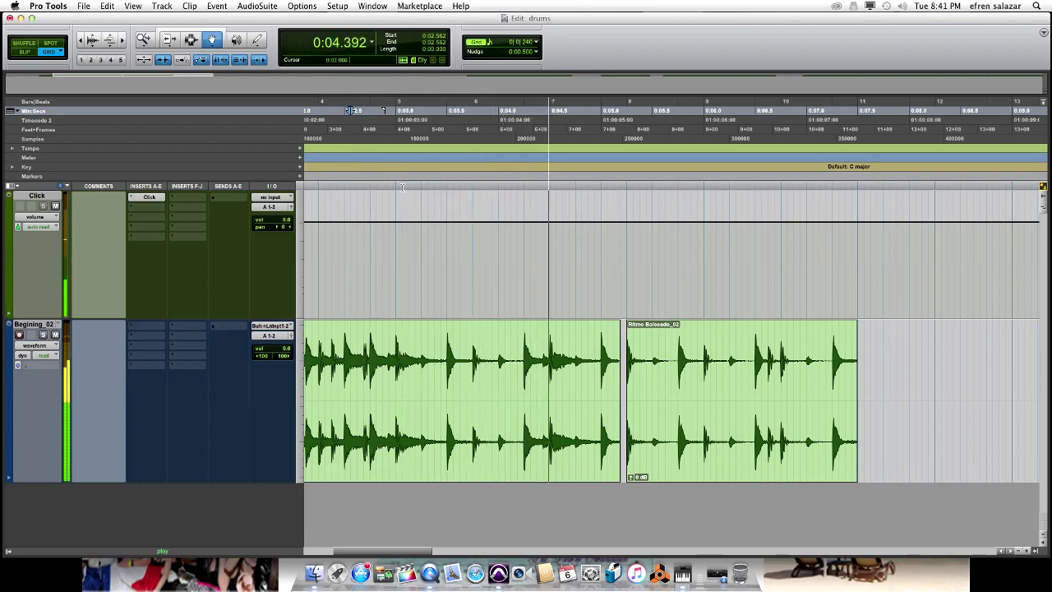
key(r)
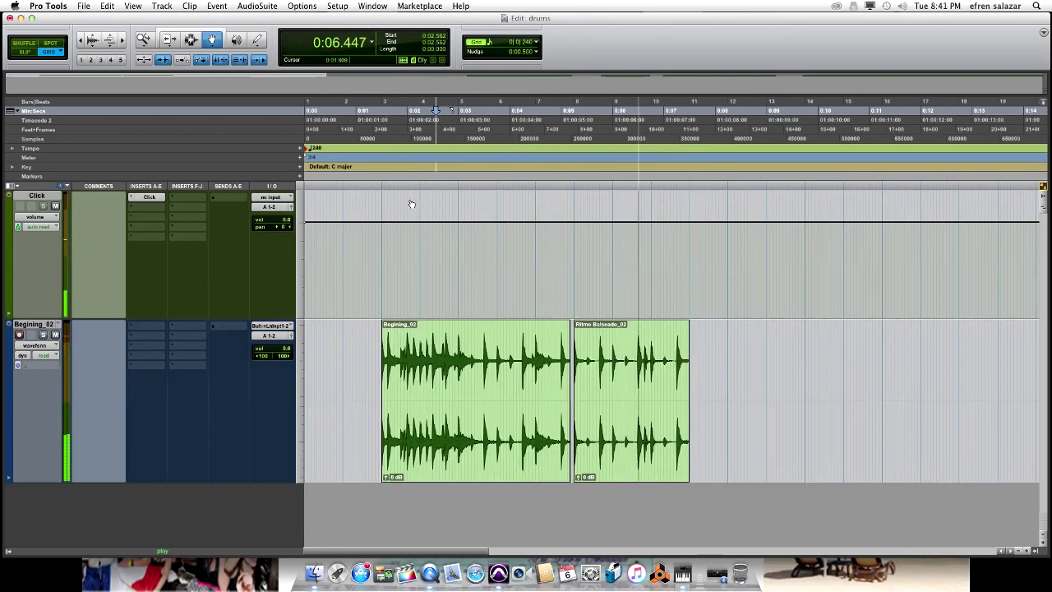
Play the Ritmo Balseado_02 clip from its start at bar 8 against the click
click(608, 382)
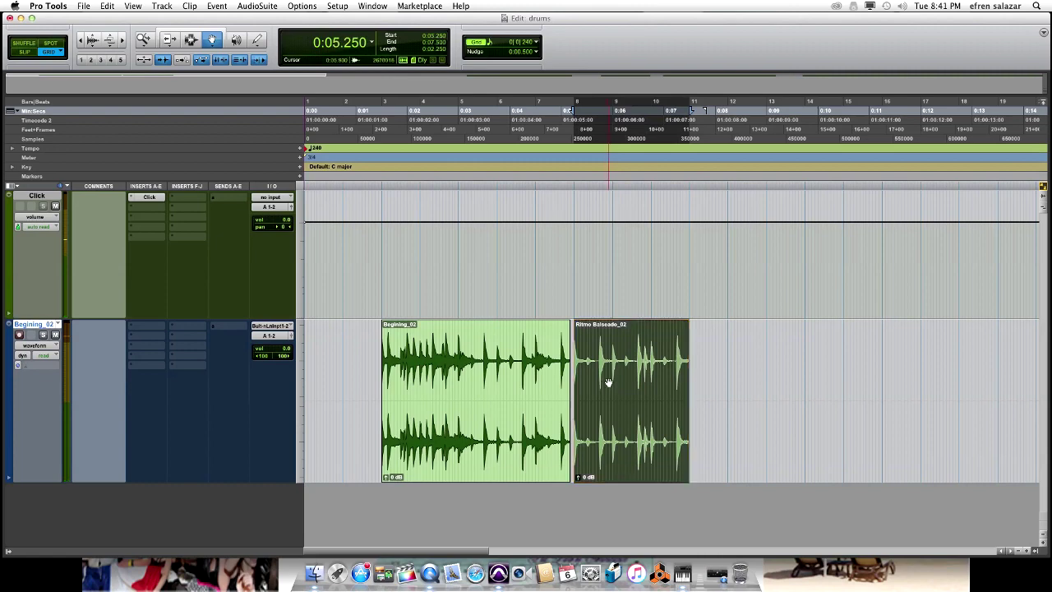
key(space)
key(t)
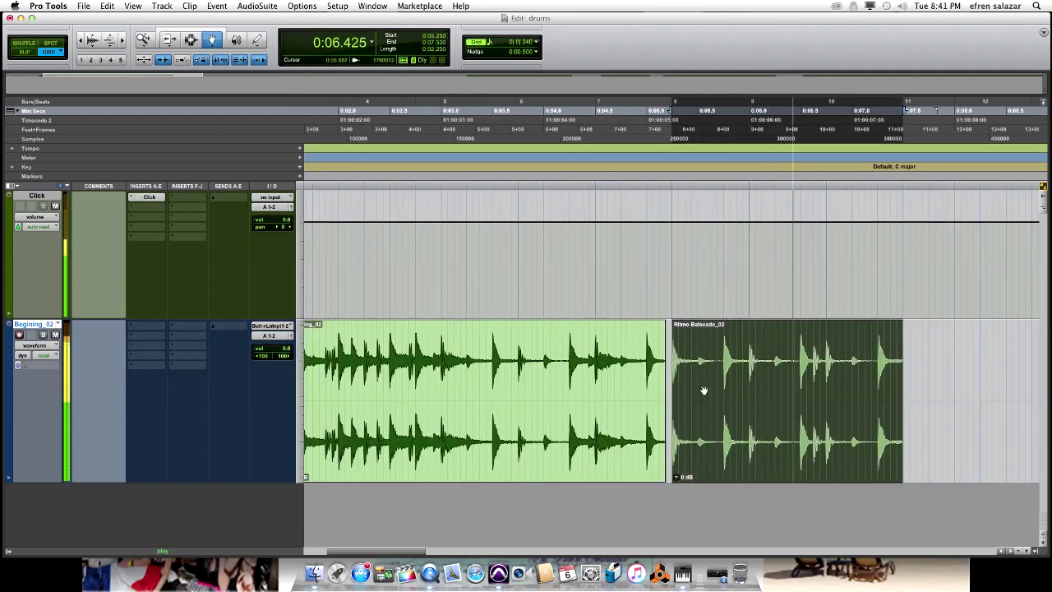
key(space)
click(731, 393)
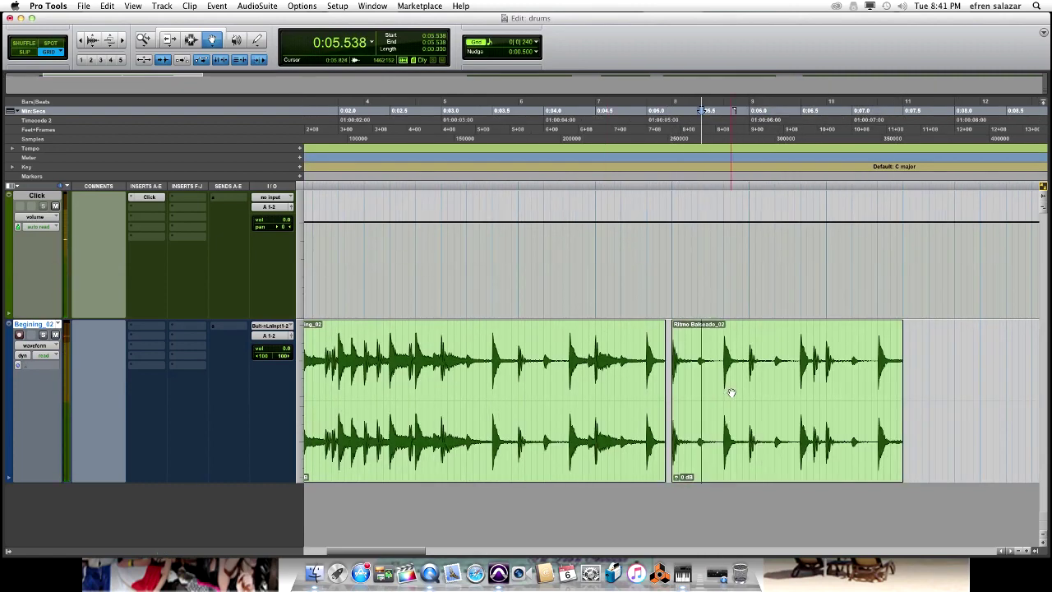
click(731, 393)
key(space)
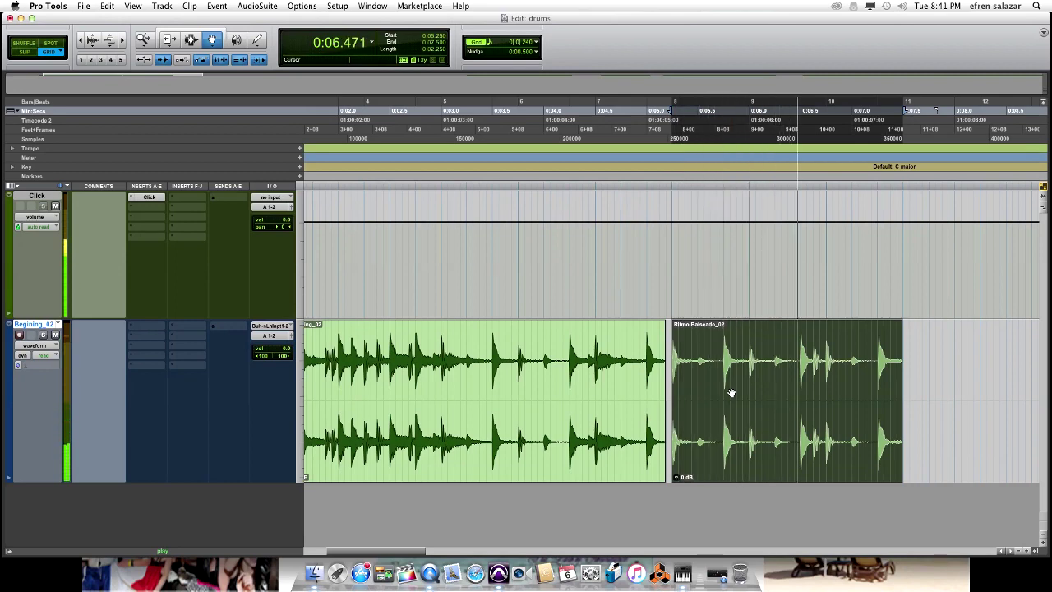
click(731, 393)
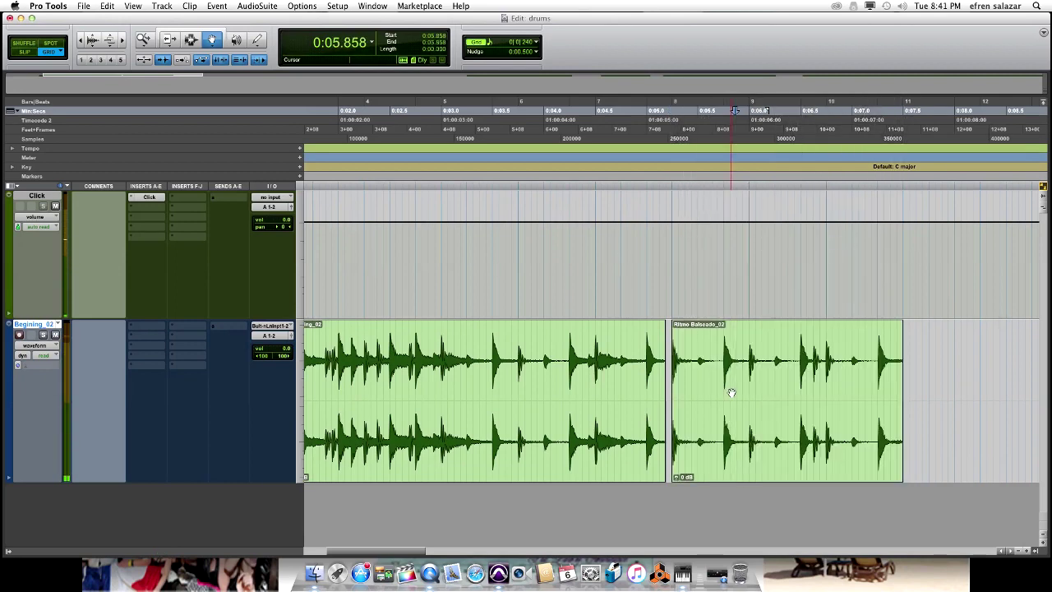
Duplicate the Ritmo Balseado_02 clip so the copy follows directly at bar 11
click(732, 393)
key(super+d)
key(super+bracketleft)
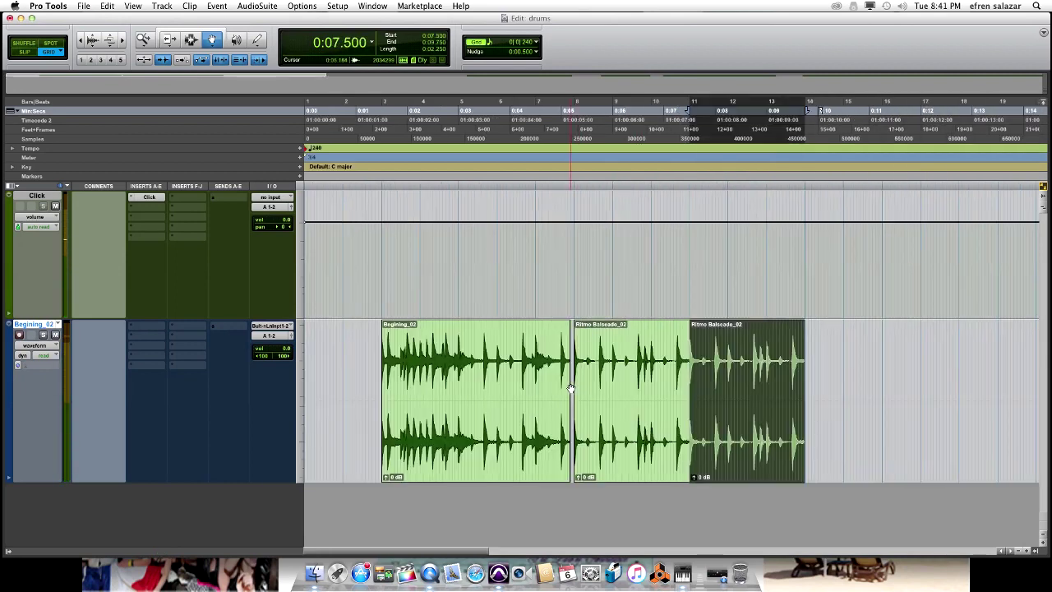
Play from the session start through the intro and both Ritmo Balseado_02 clips
click(378, 147)
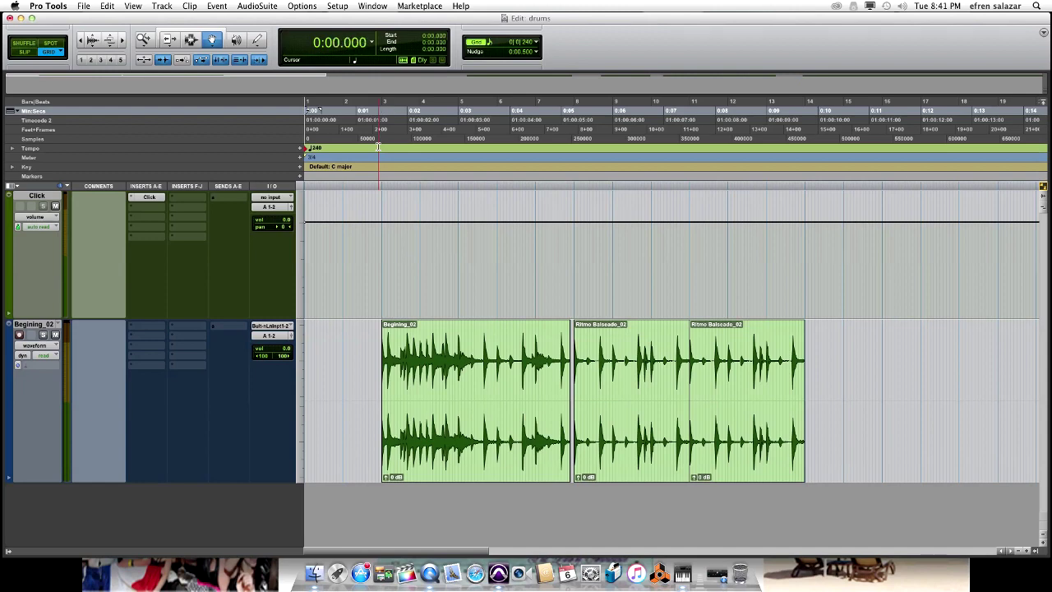
key(space)
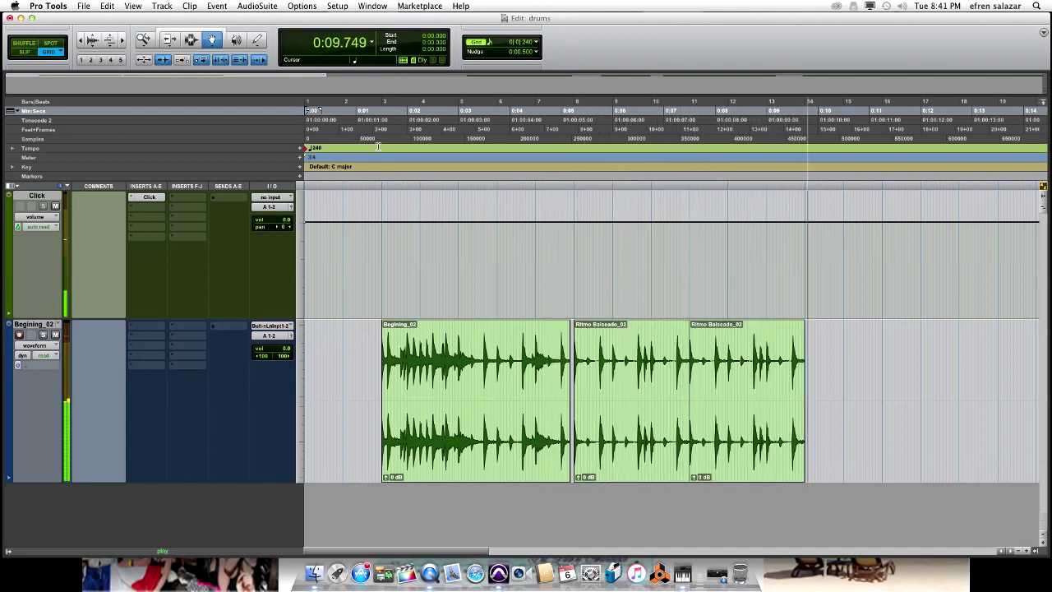
key(space)
Move the Refill 2_02-01 clip to the start of bar 14, directly after the second Ritmo Balseado_02 clip
key(super+bracketleft)
key(super+bracketleft)
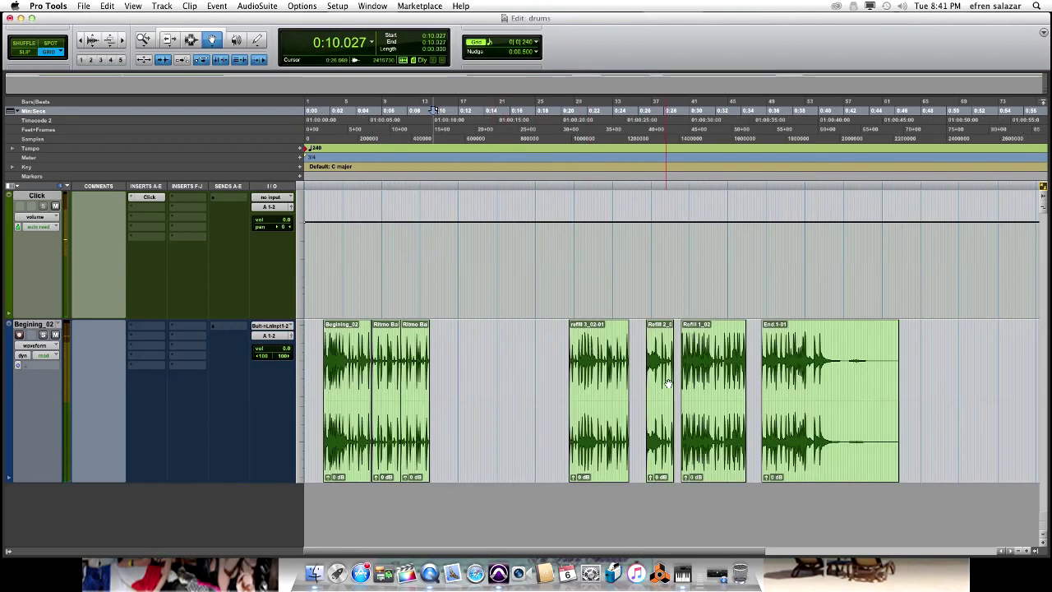
drag(668, 383, 444, 385)
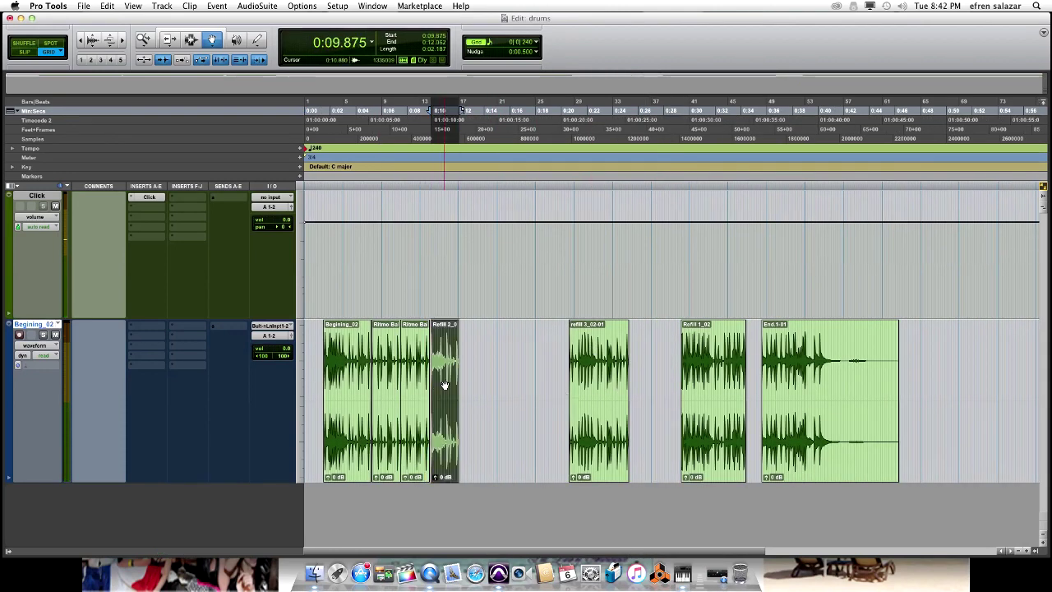
key(super+bracketright)
key(super+bracketright)
key(super+bracketright)
key(super+bracketright)
key(super+bracketright)
key(super+bracketright)
drag(728, 377, 615, 363)
key(super+bracketleft)
key(super+bracketleft)
key(super+bracketleft)
key(super+bracketleft)
key(super+bracketleft)
key(super+bracketleft)
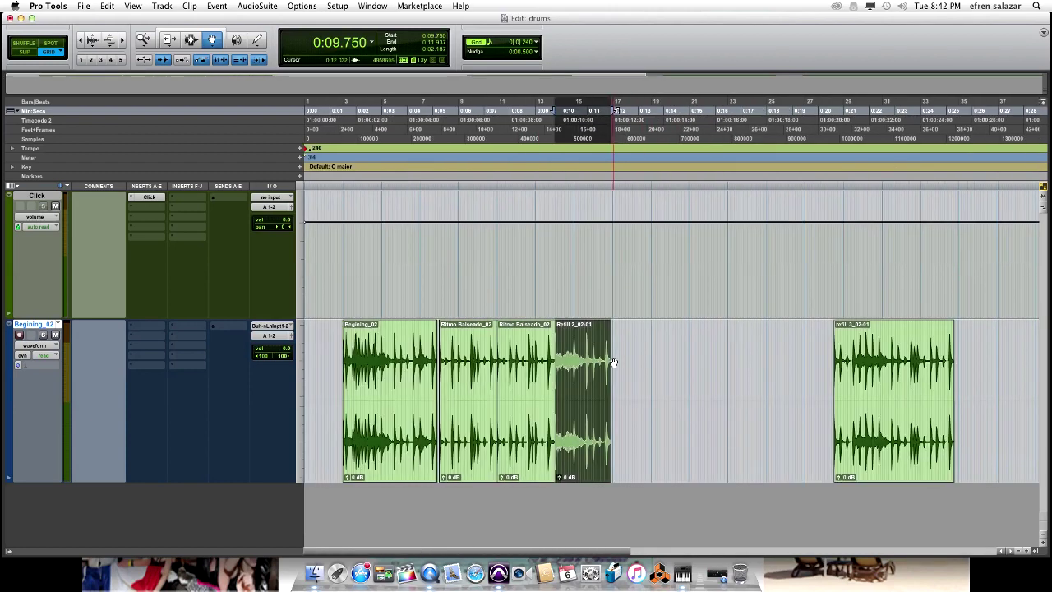
Play from the session start through the end of the Refill 2_02-01 clip
key(Return)
key(space)
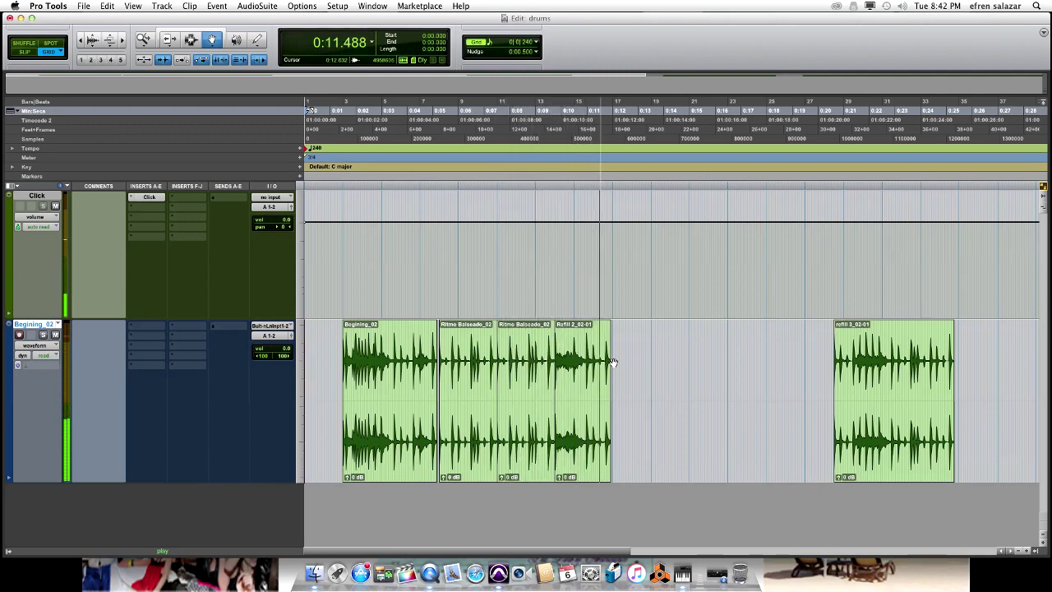
key(r)
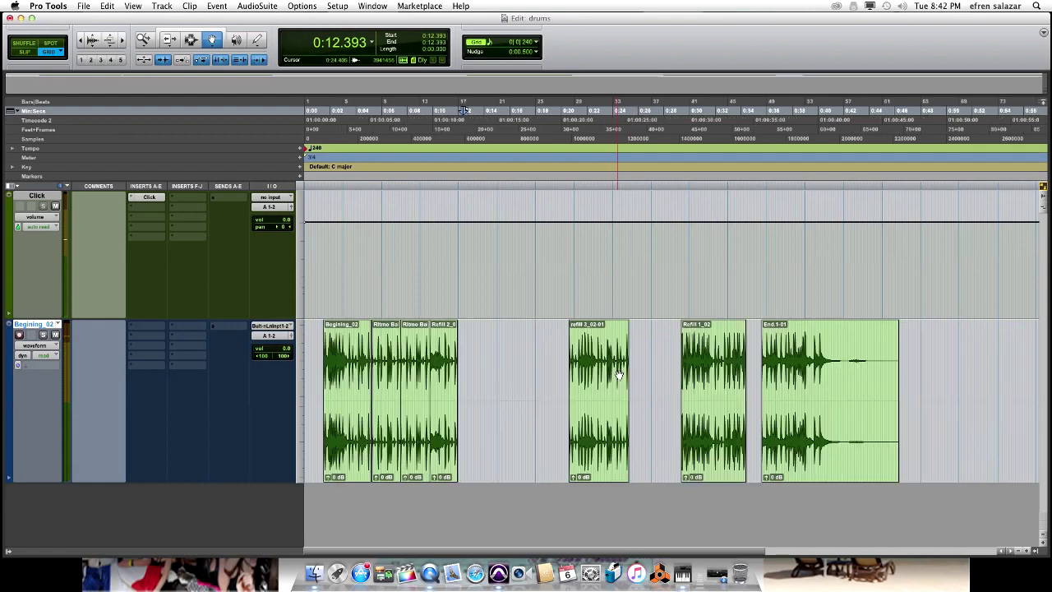
Move the refill 3_02-01 clip to the start of bar 17, right after the Refill 2_02-01 clip
click(579, 397)
key(t)
key(t)
key(t)
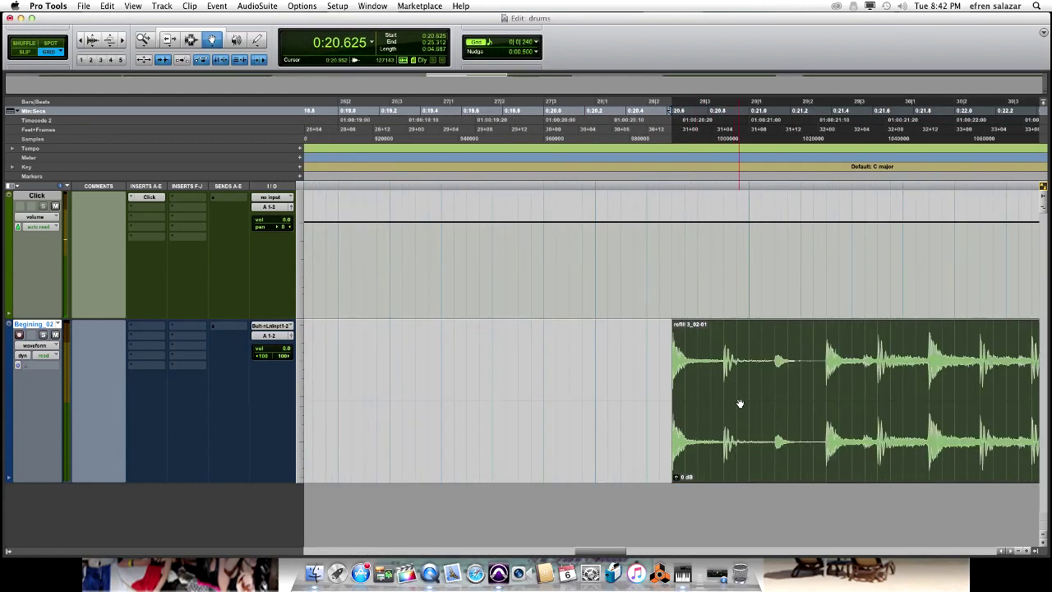
key(r)
key(r)
drag(682, 408, 483, 404)
key(t)
key(t)
key(t)
key(t)
drag(549, 390, 490, 387)
key(r)
key(r)
key(r)
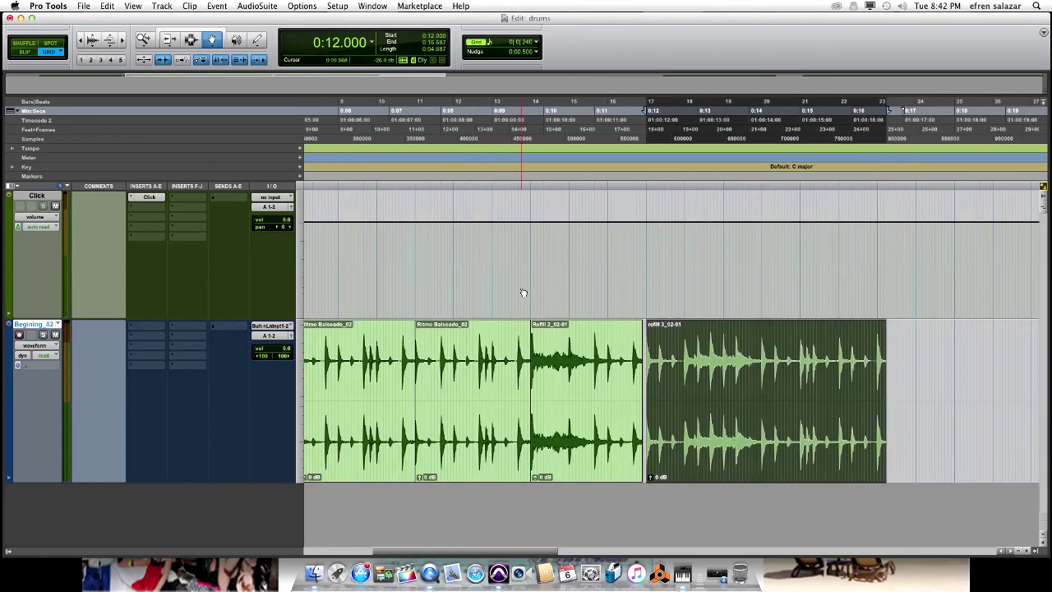
Play from 0:09.500 through the Refill 2_02-01 clip into the refill 3_02-01 clip
key(r)
click(549, 167)
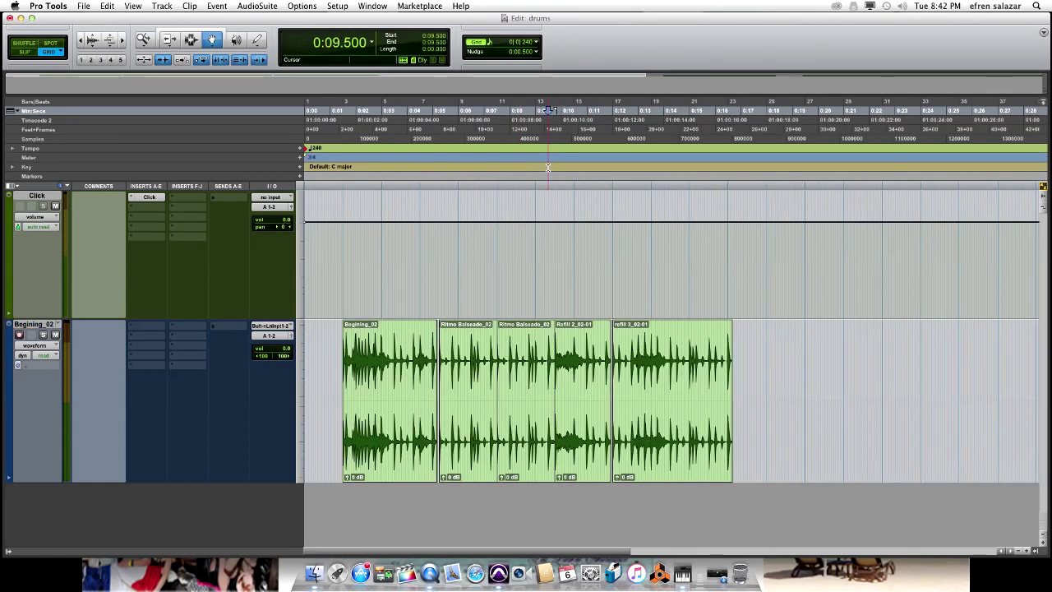
key(space)
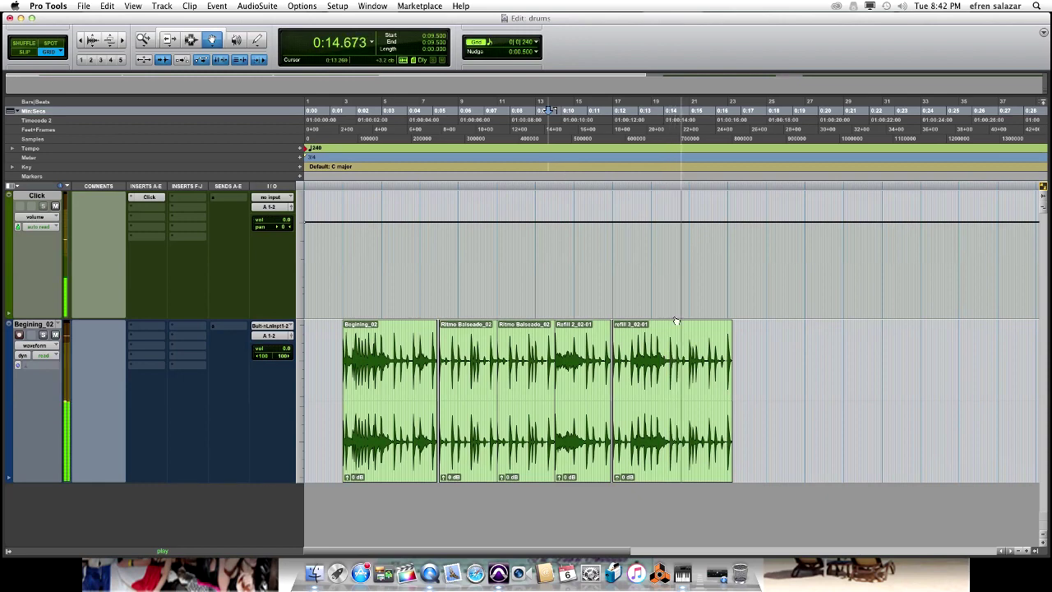
Trim the start of the refill 3_02-01 clip to beat 2 of bar 17
click(668, 360)
key(super+bracketright)
key(super+bracketright)
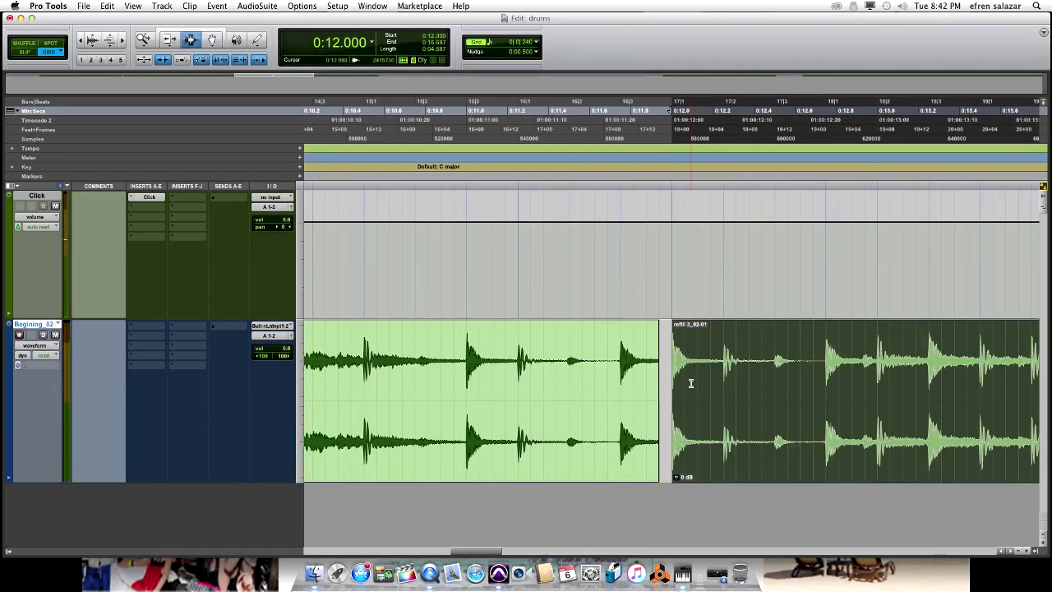
click(725, 362)
key(a)
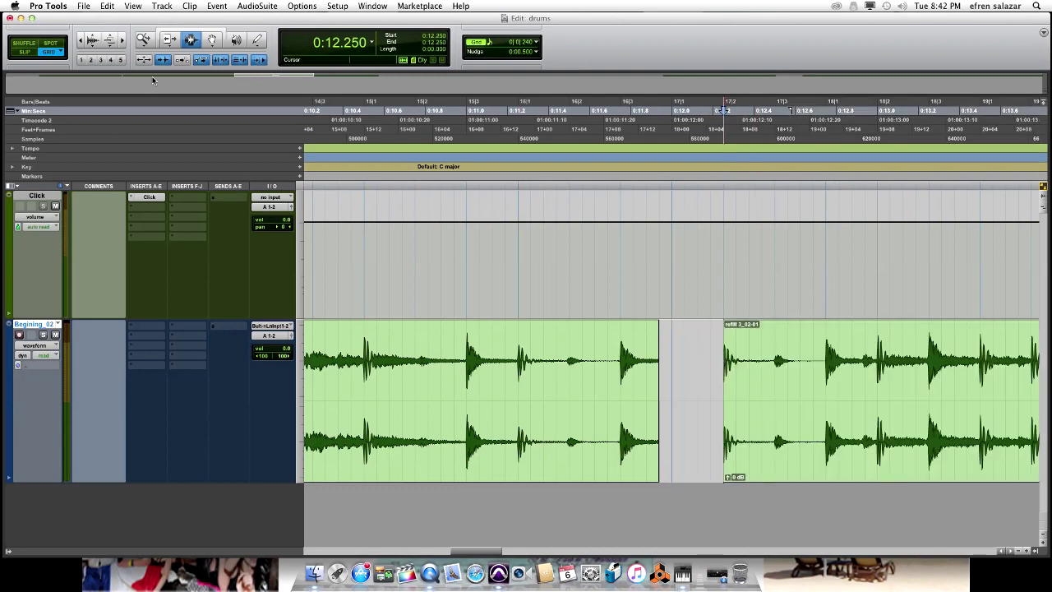
Move the trimmed refill 3_02-01 clip back to the start of bar 17
click(211, 41)
click(740, 360)
shift+click(701, 353)
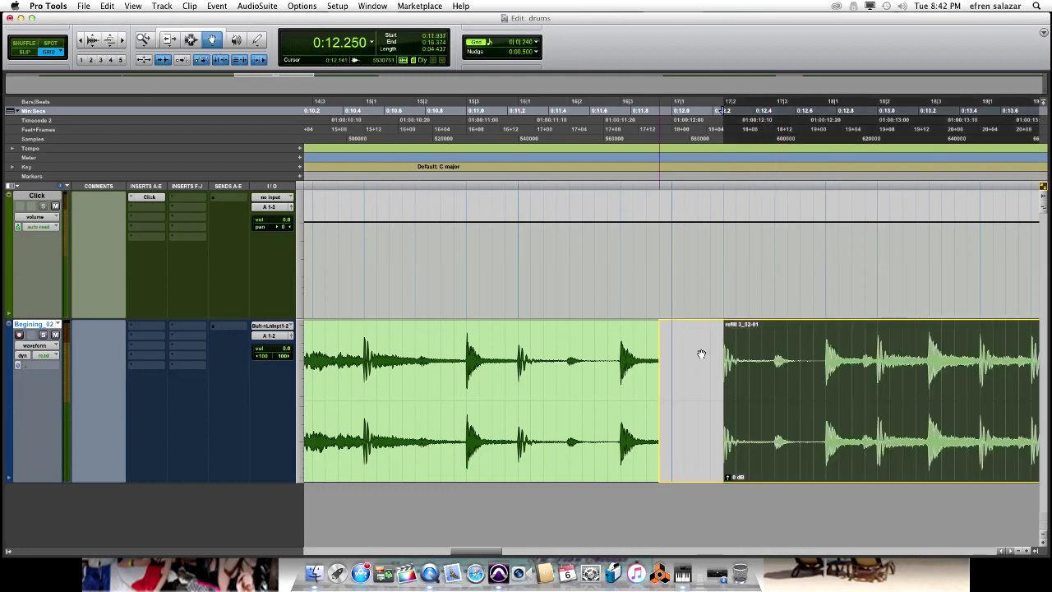
drag(711, 356, 712, 359)
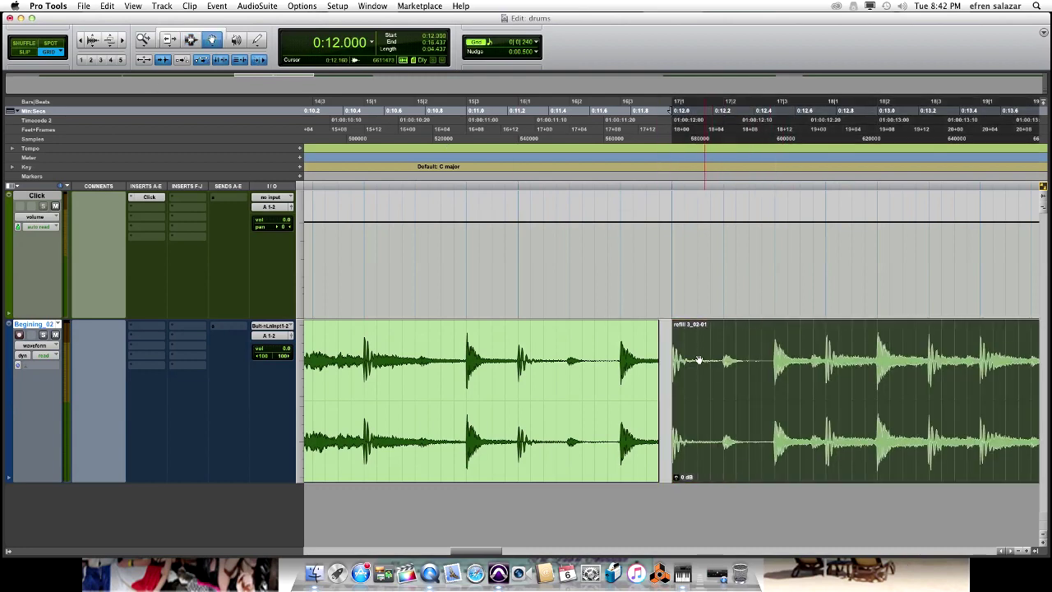
Play from 0:08.750 through the transition into the trimmed refill 3_02-01 clip to its end
key(super+bracketleft)
key(super+bracketleft)
click(505, 152)
key(space)
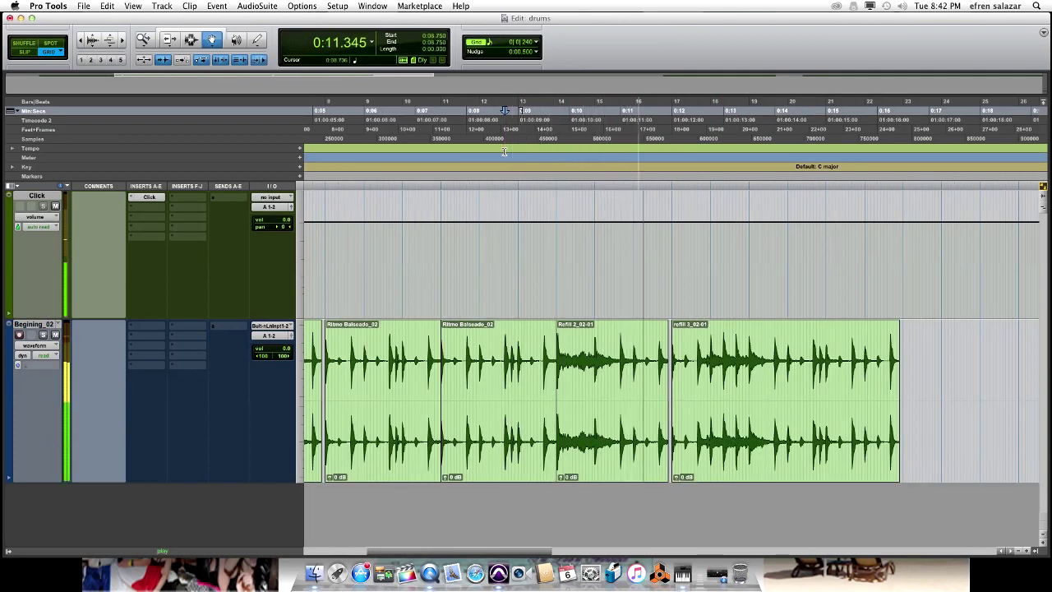
key(super+bracketleft)
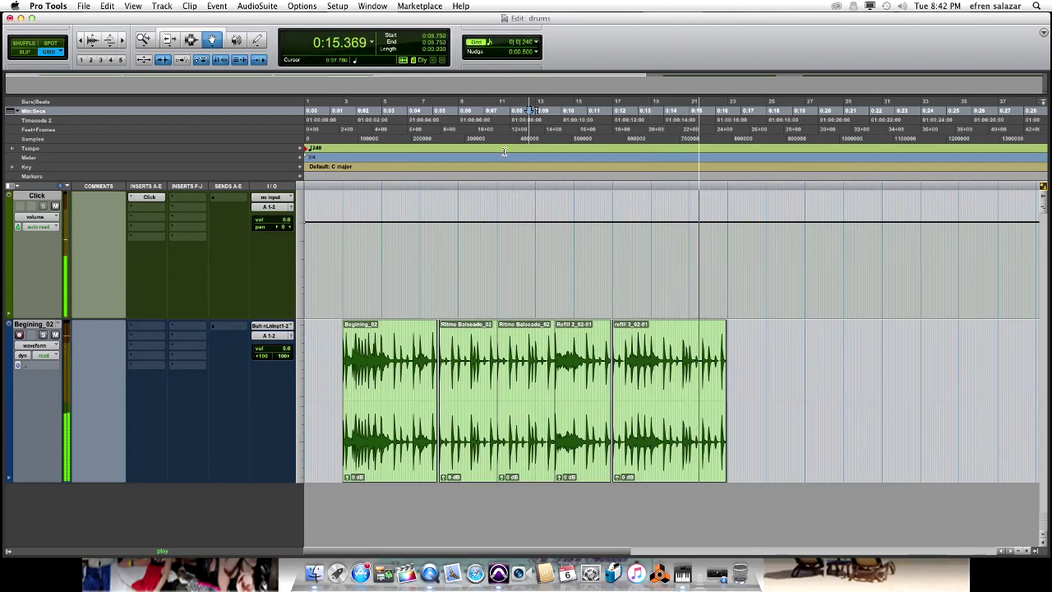
key(space)
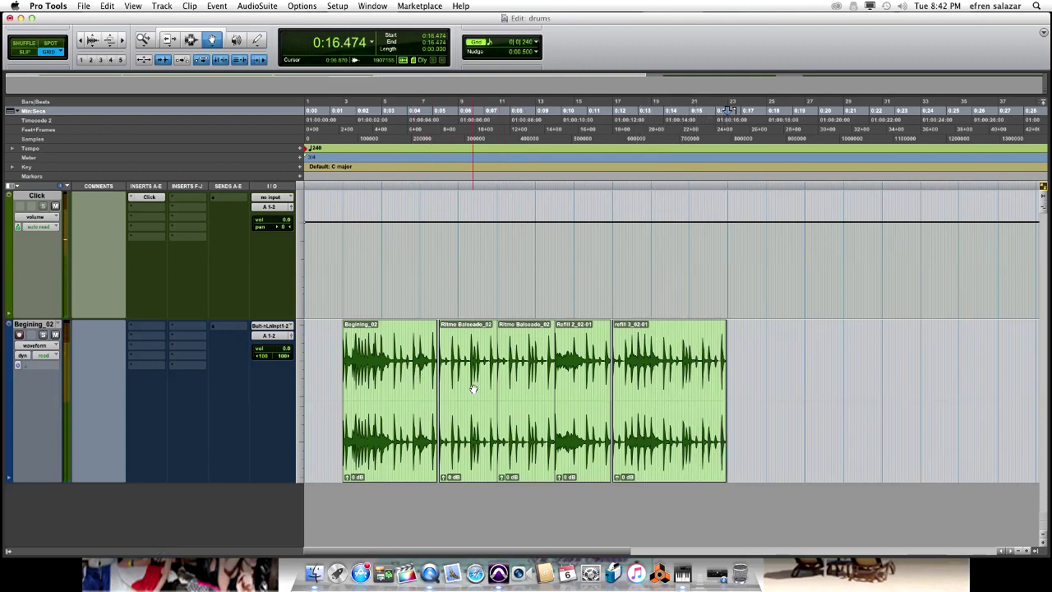
Copy both Ritmo Balseado_02 clips and paste them at the start of bar 23, right after the refill 3_02-01 clip
click(473, 388)
shift+click(511, 380)
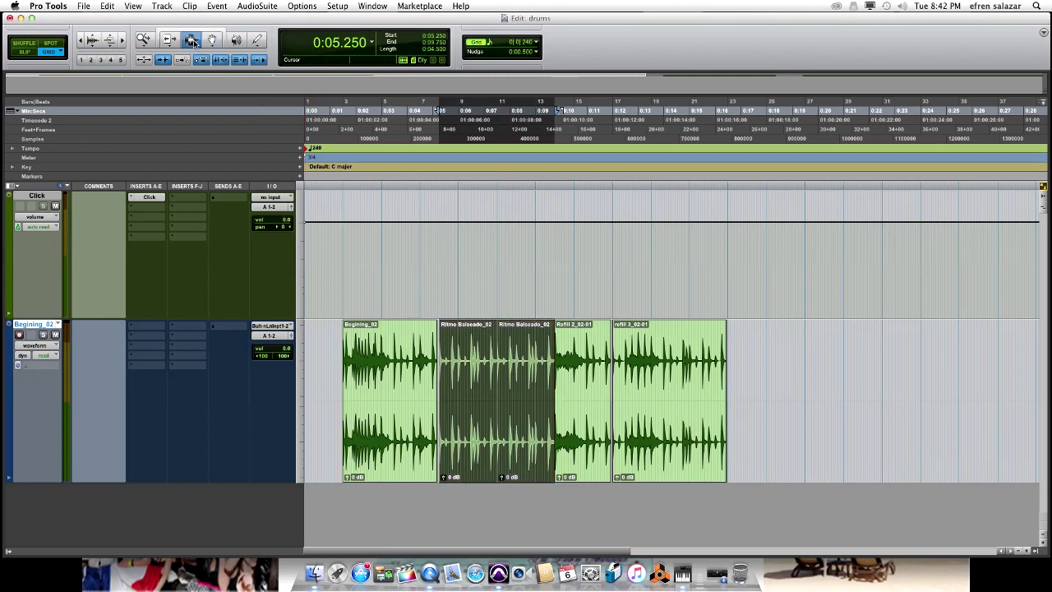
click(728, 353)
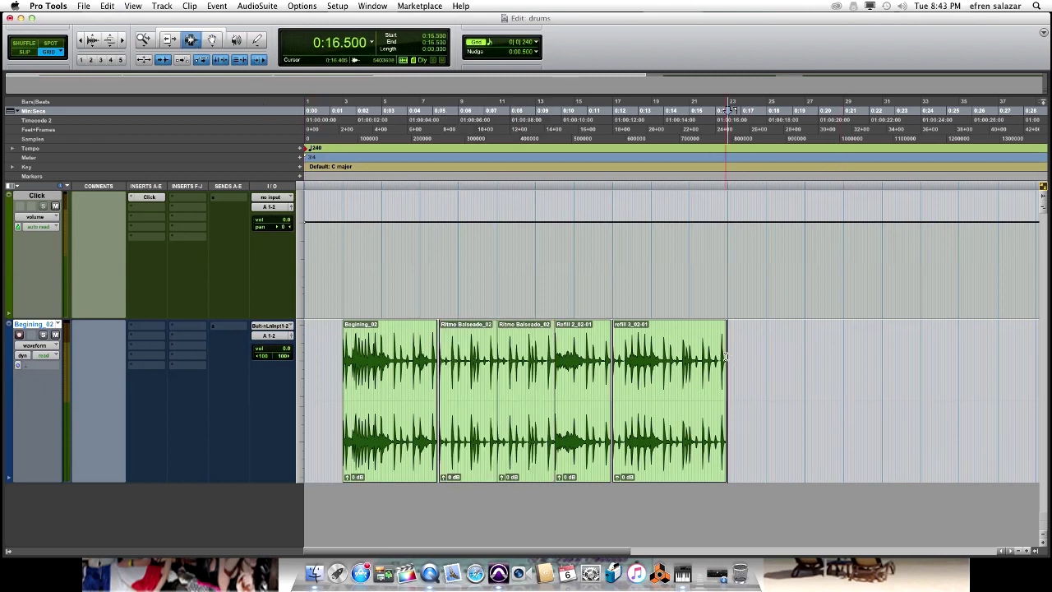
key(super+bracketright)
key(super+bracketright)
key(super+bracketright)
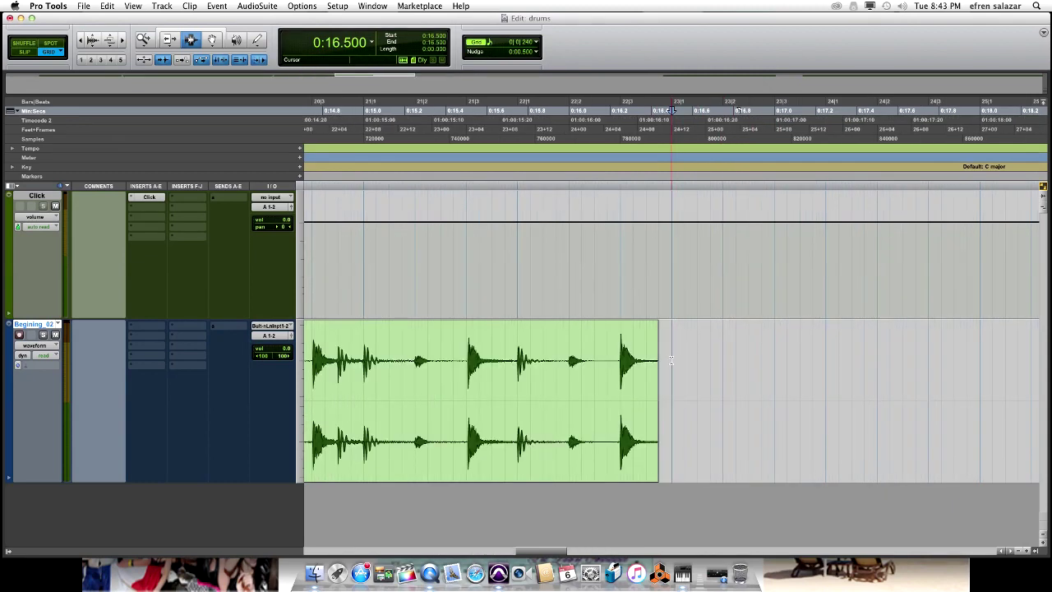
key(super+v)
Play from the session start through the refill 3_02-01 clip into the pasted Ritmo Balseado_02 clips
key(super+bracketleft)
key(super+bracketleft)
key(super+bracketleft)
key(super+bracketleft)
key(super+bracketleft)
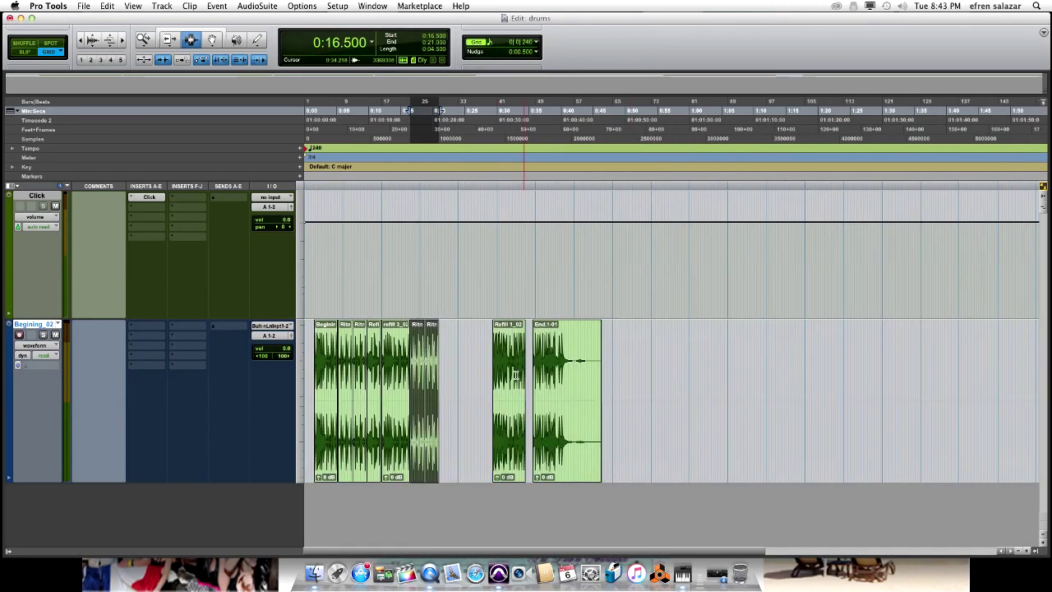
key(Return)
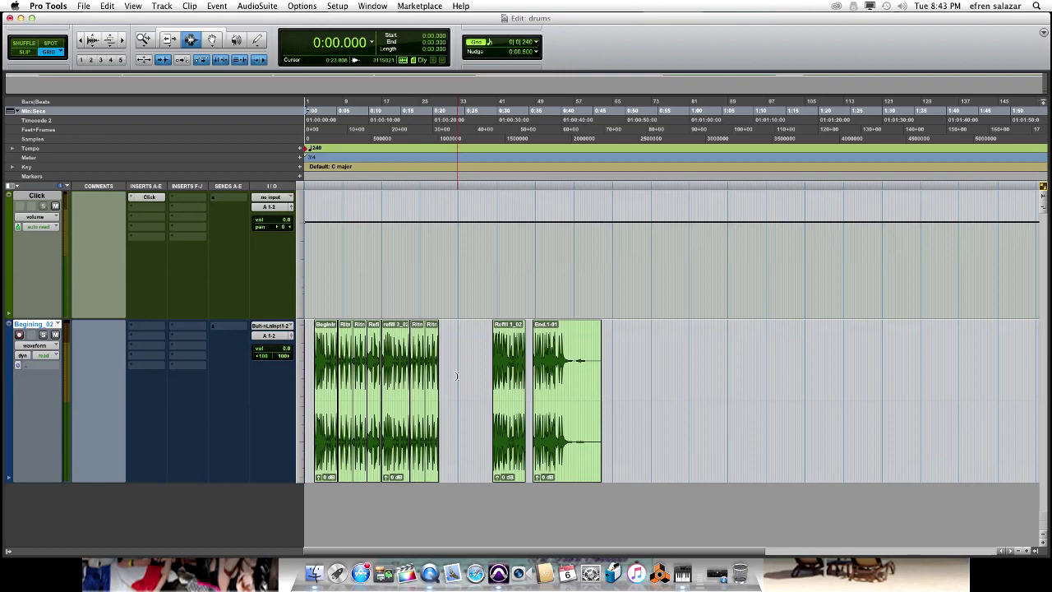
key(super+bracketright)
key(super+bracketright)
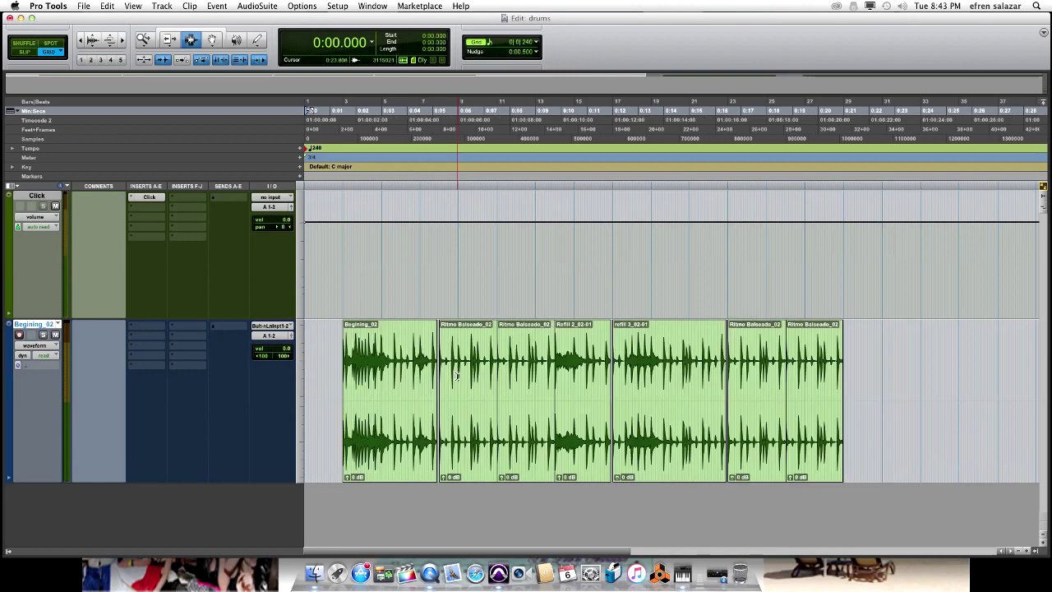
key(space)
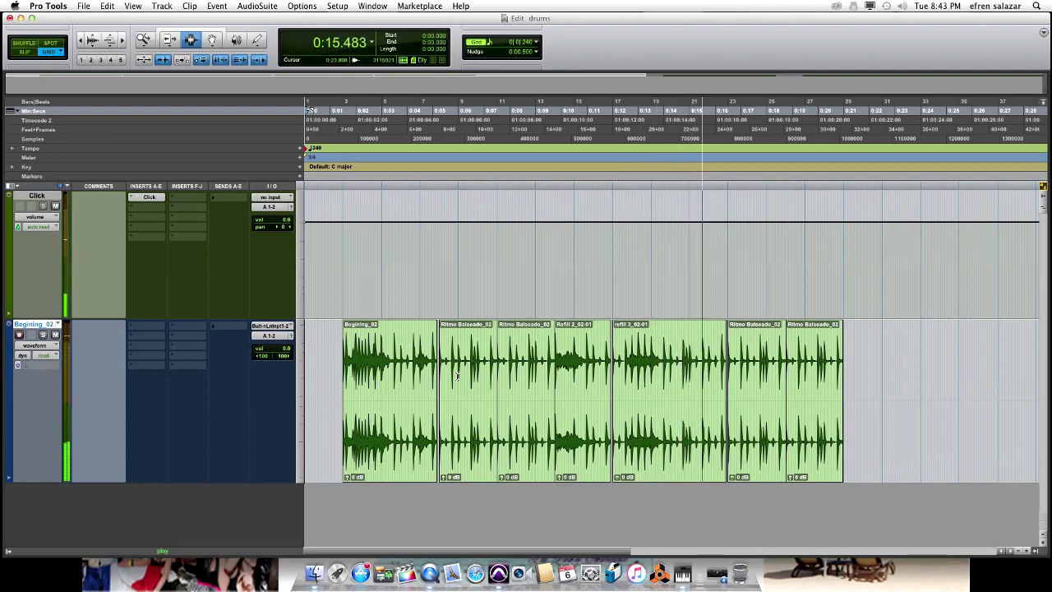
key(super+bracketleft)
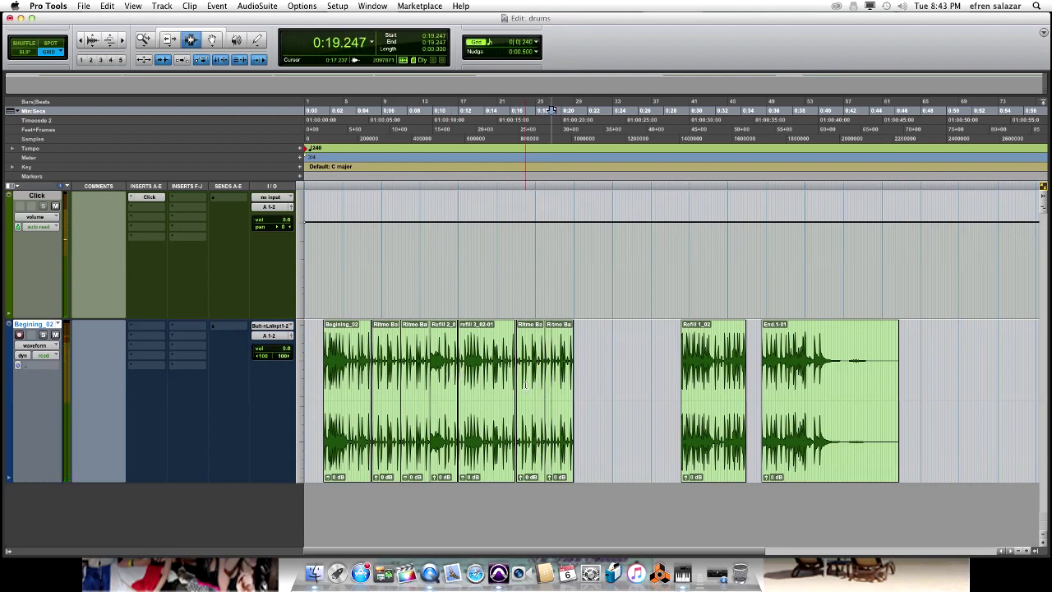
Examine the remaining Refill 1_02 and End.1-01 clips and their waveforms against the bar grid
key(super+bracketleft)
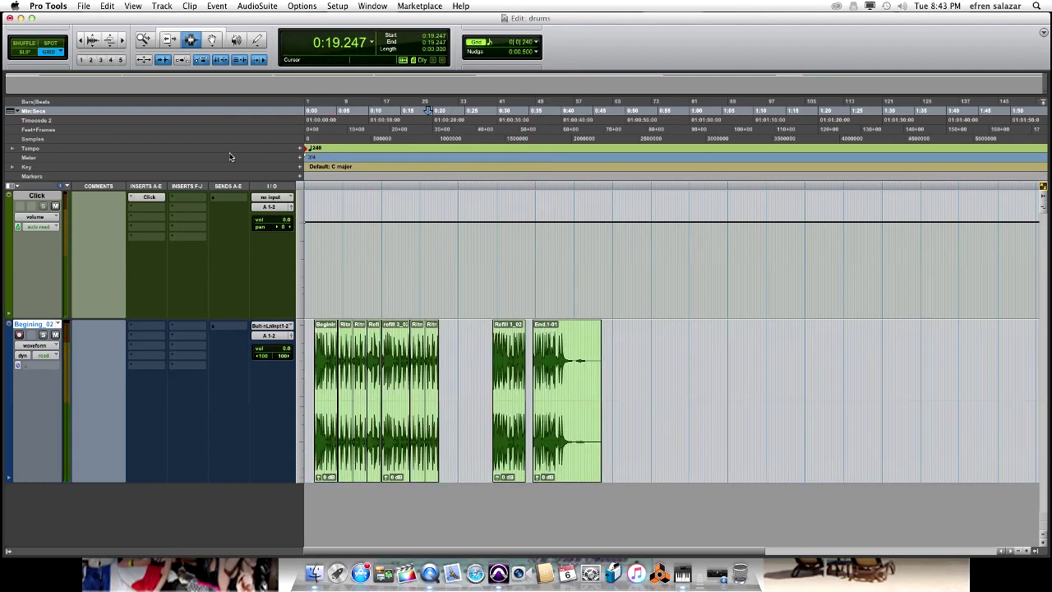
click(212, 39)
click(503, 400)
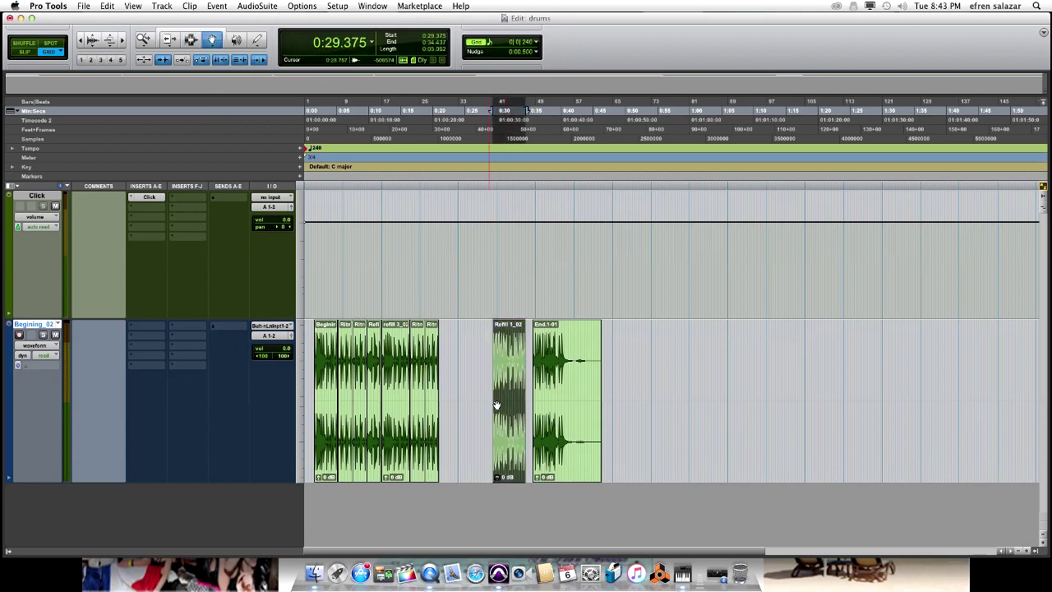
key(super+bracketright)
key(super+bracketright)
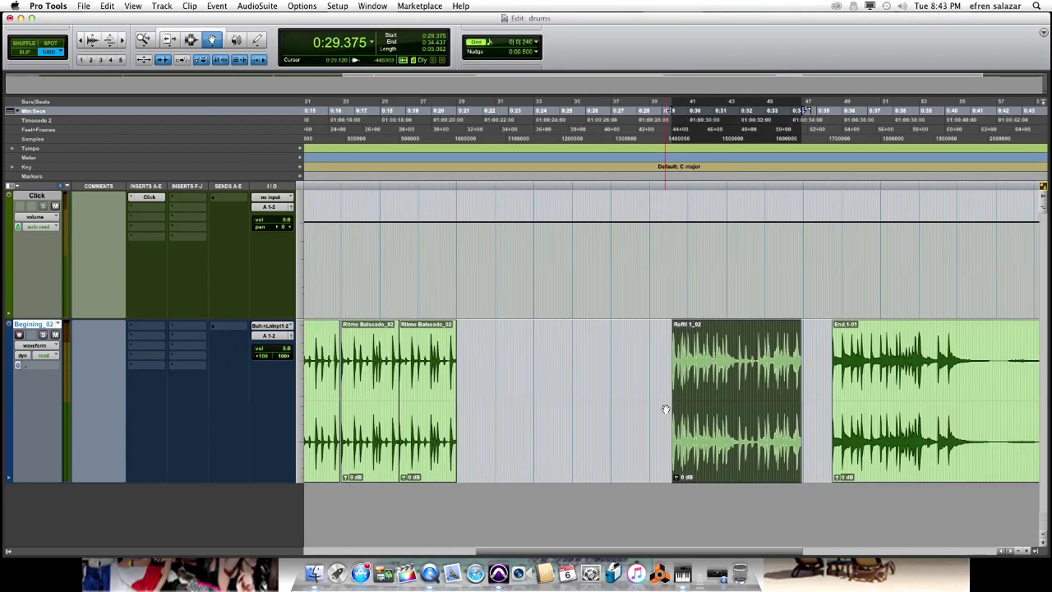
key(super+bracketleft)
key(super+bracketleft)
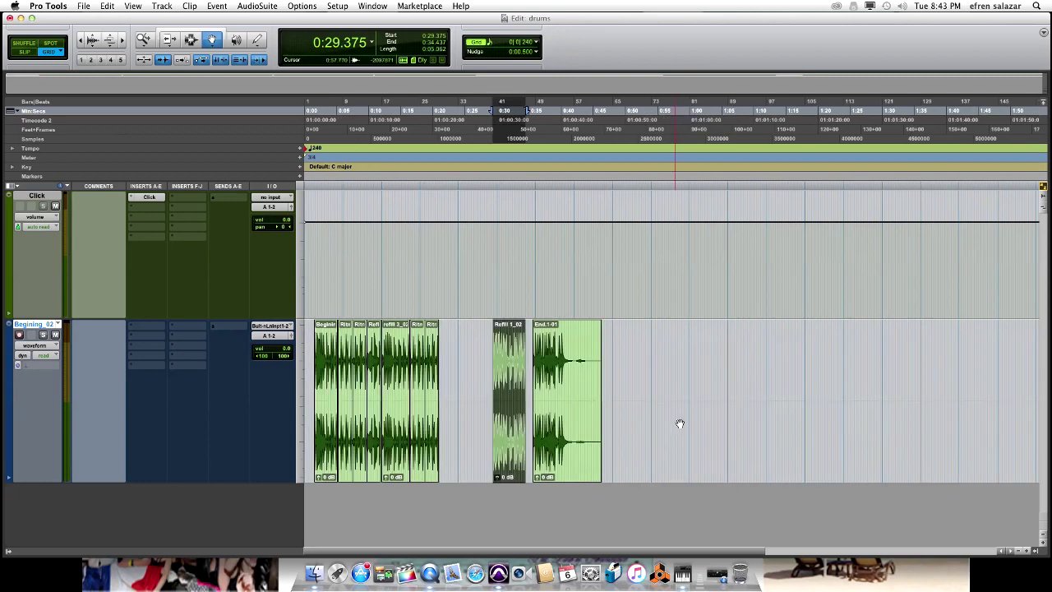
click(559, 399)
key(super+bracketright)
key(super+bracketright)
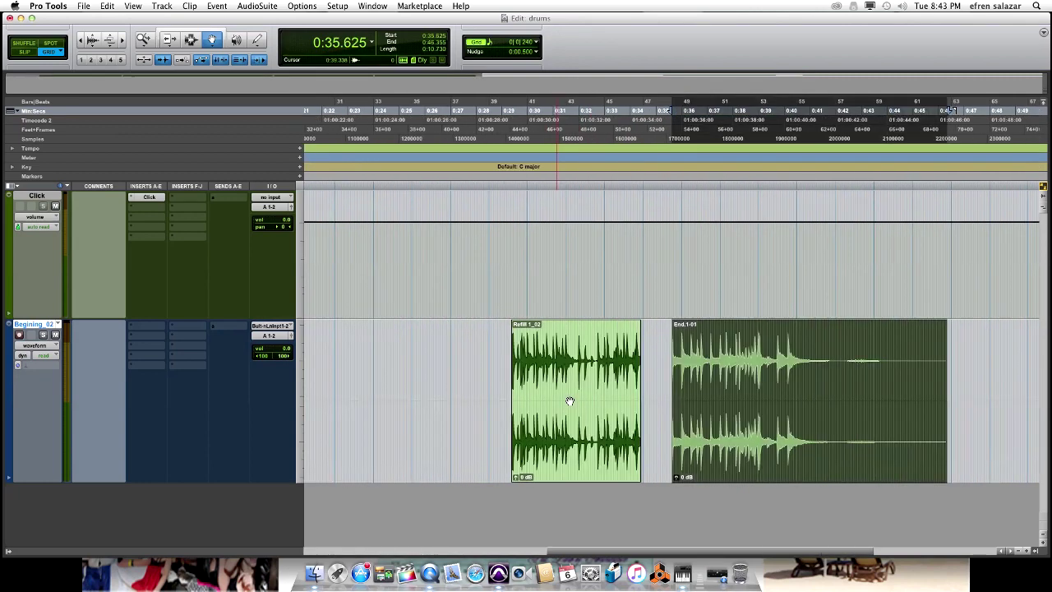
click(552, 411)
key(super+bracketright)
key(super+bracketright)
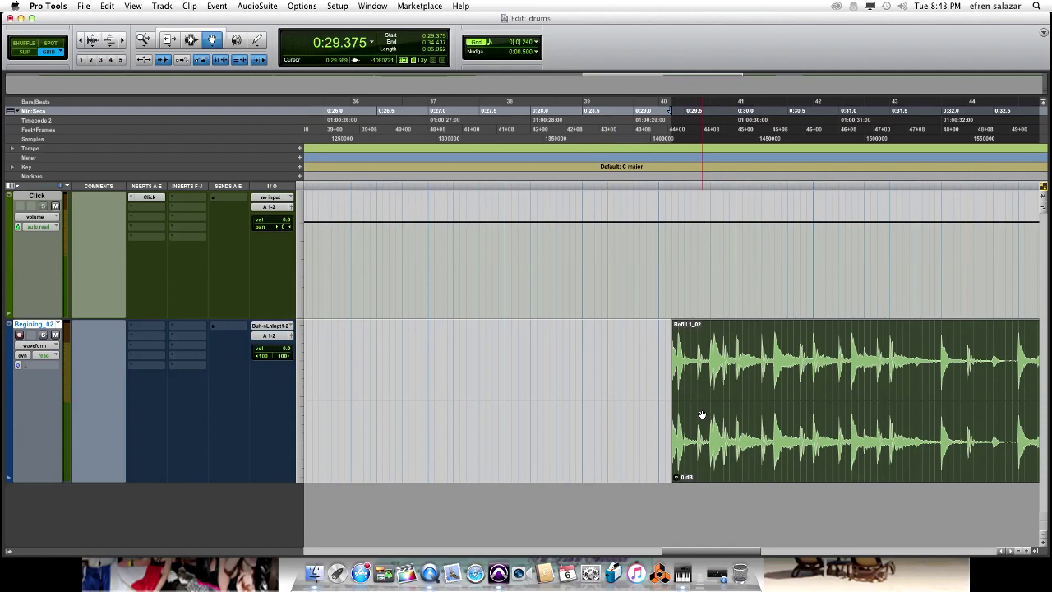
key(super+bracketleft)
key(super+bracketleft)
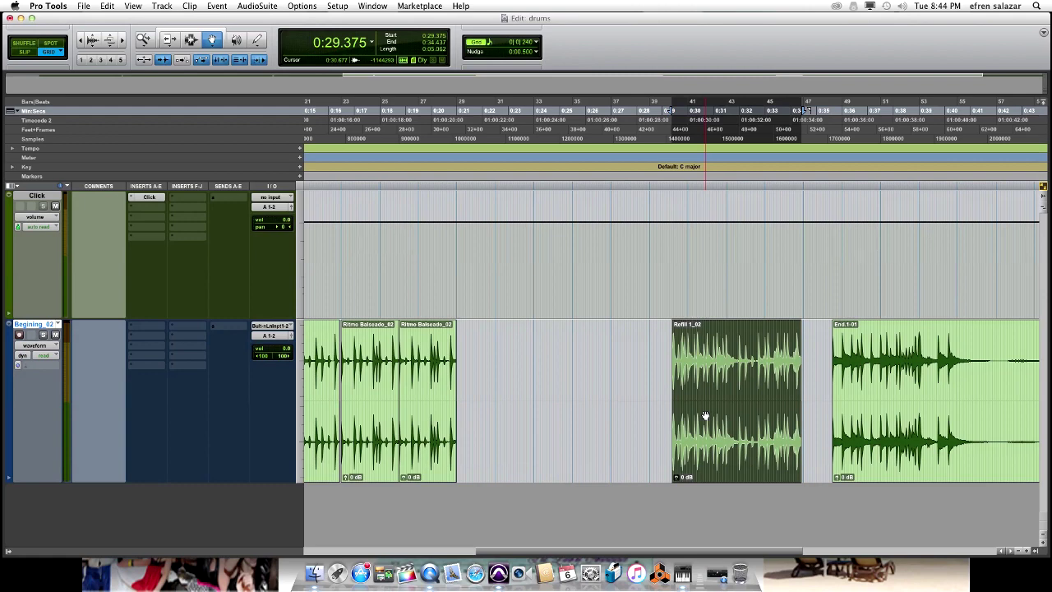
key(super+bracketleft)
key(super+bracketleft)
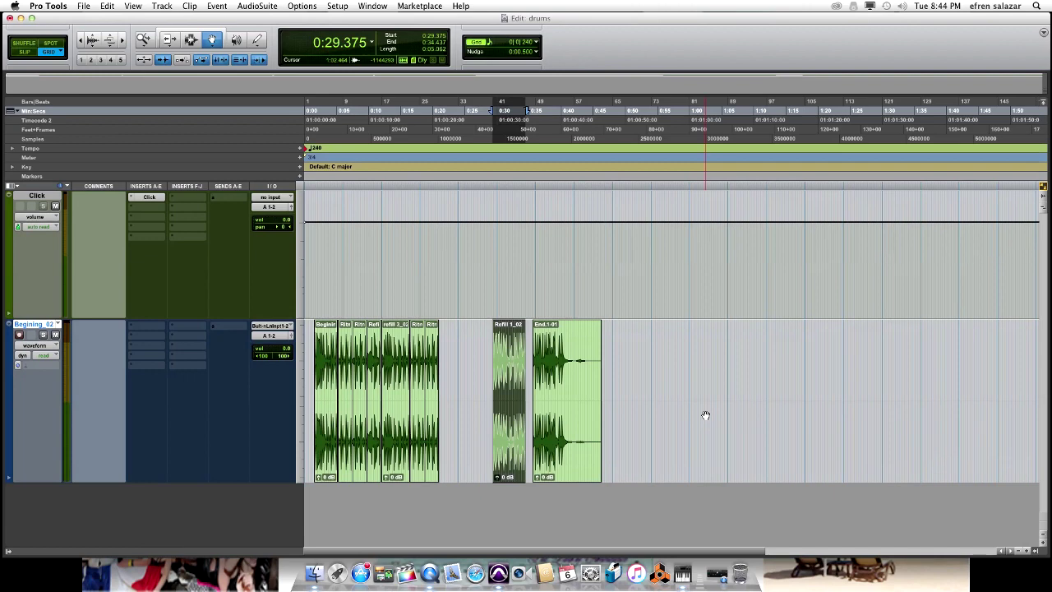
Delete the Refill 1_02 clip from the drum track
click(514, 393)
key(t)
key(t)
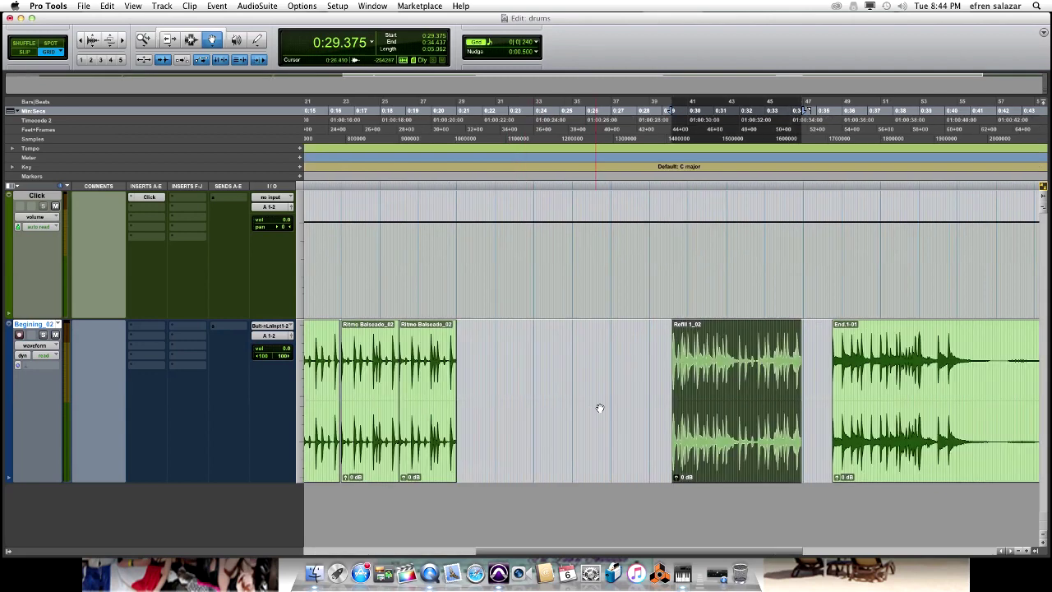
key(r)
key(Delete)
key(r)
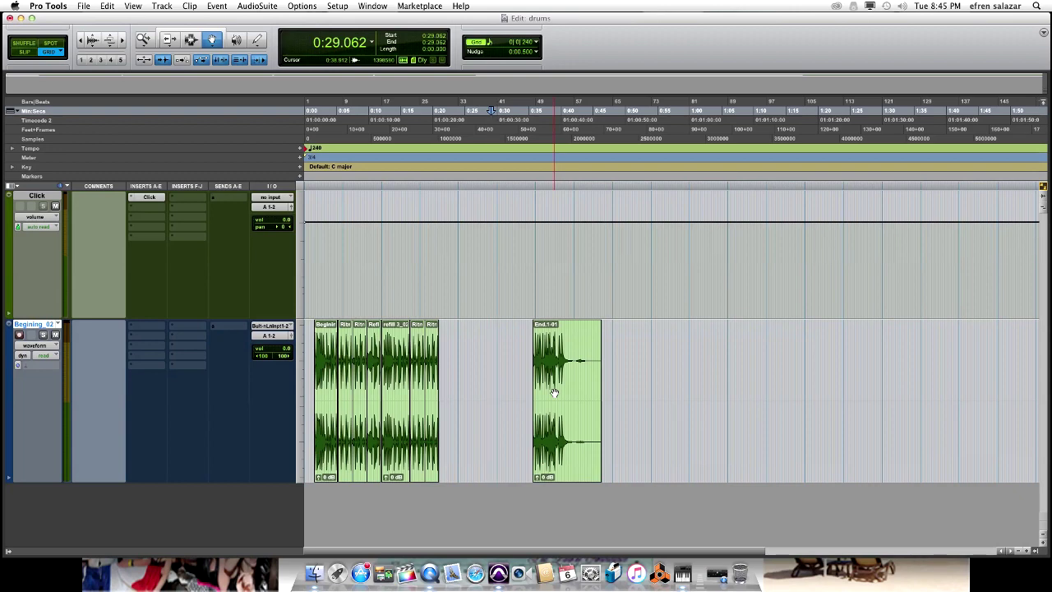
Move the End.1-01 clip to the start of bar 29, directly after the last Ritmo Balseado_02 clip
drag(559, 385, 475, 376)
key(t)
key(t)
key(t)
key(t)
key(t)
drag(697, 383, 421, 375)
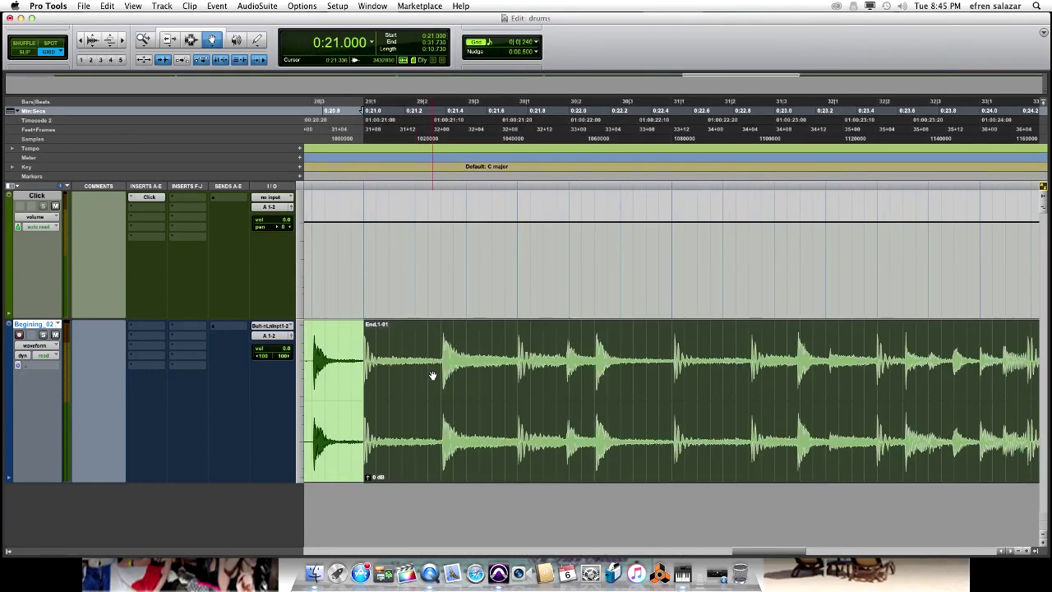
Play the whole arrangement from the session start into the End.1-01 clip, muting the Click track during playback
key(r)
key(r)
key(r)
key(r)
key(Return)
key(t)
key(t)
key(t)
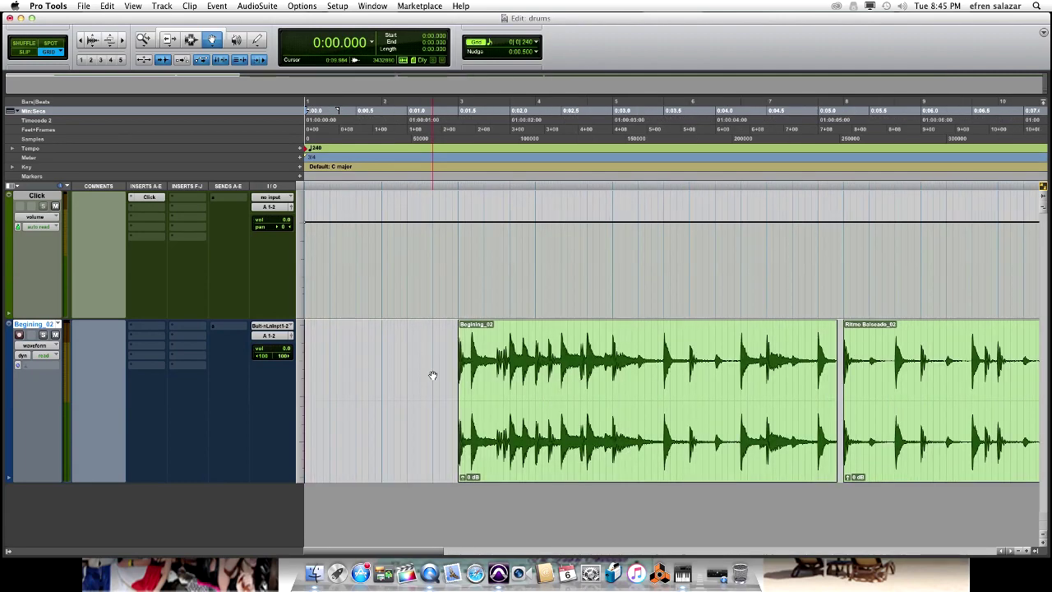
key(space)
key(r)
key(r)
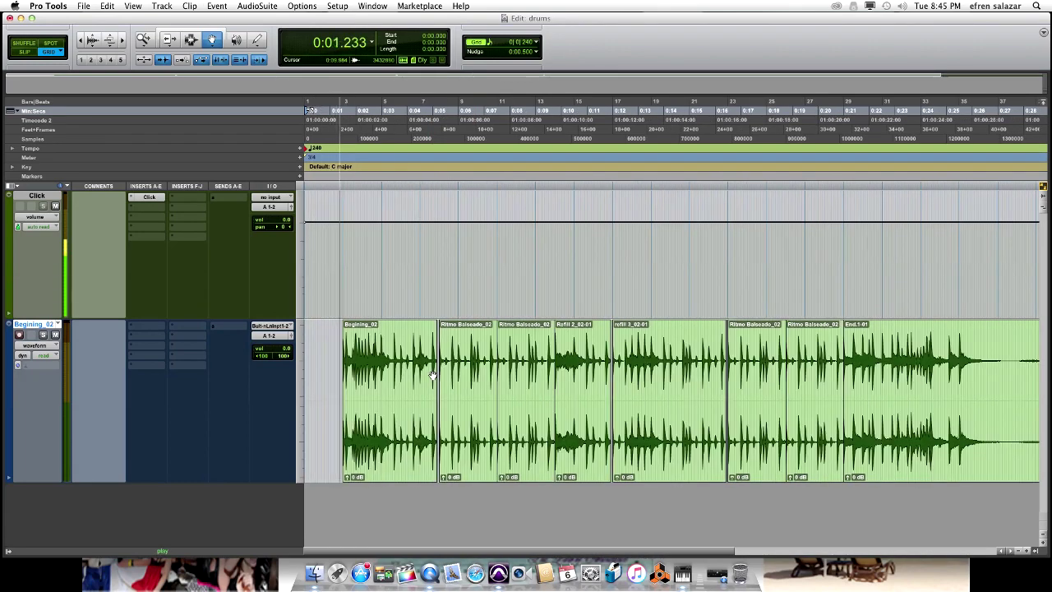
key(r)
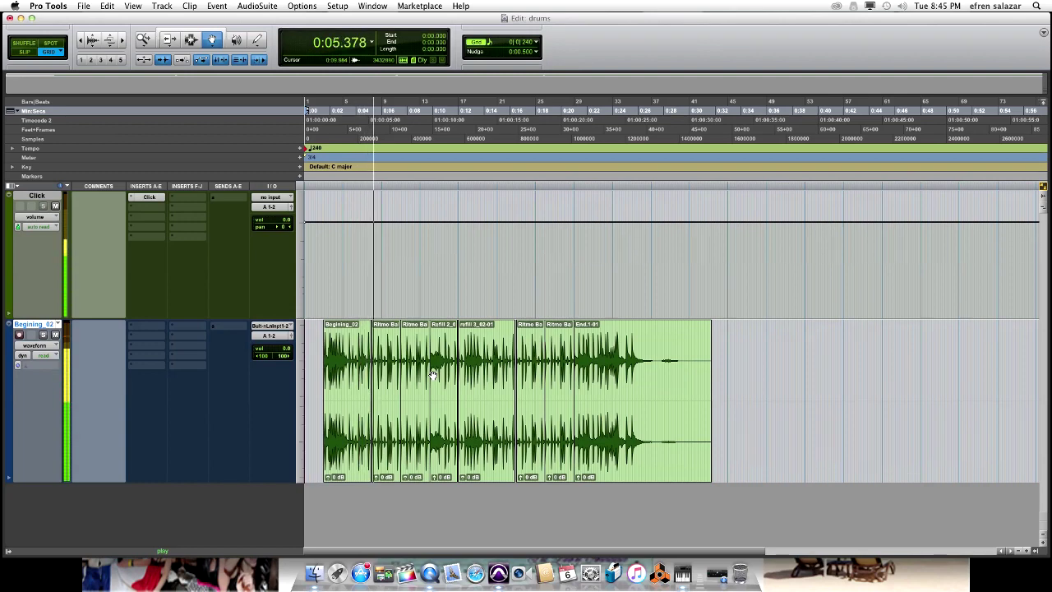
key(r)
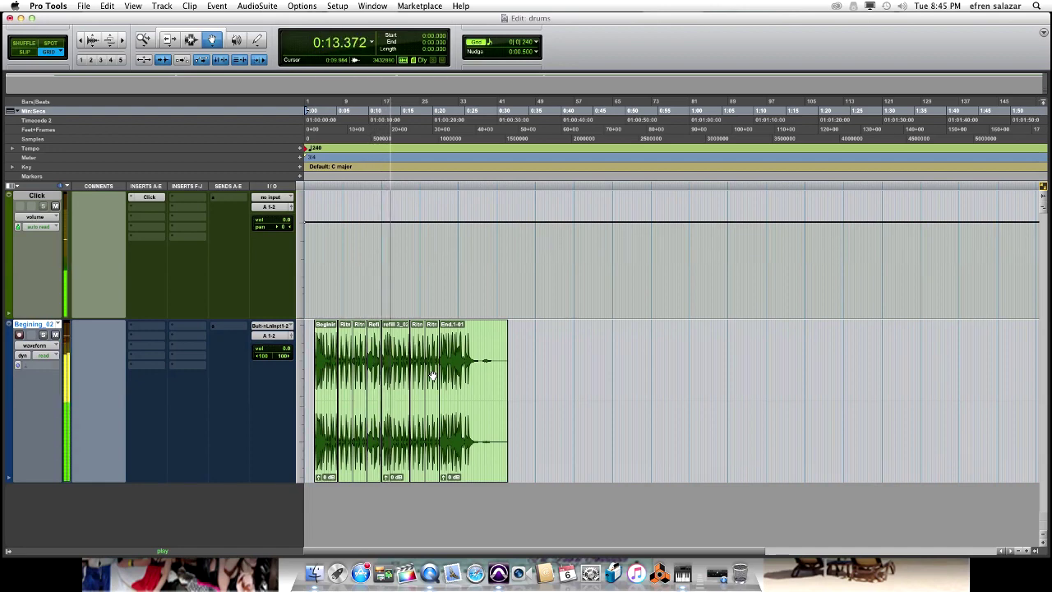
key(super+bracketright)
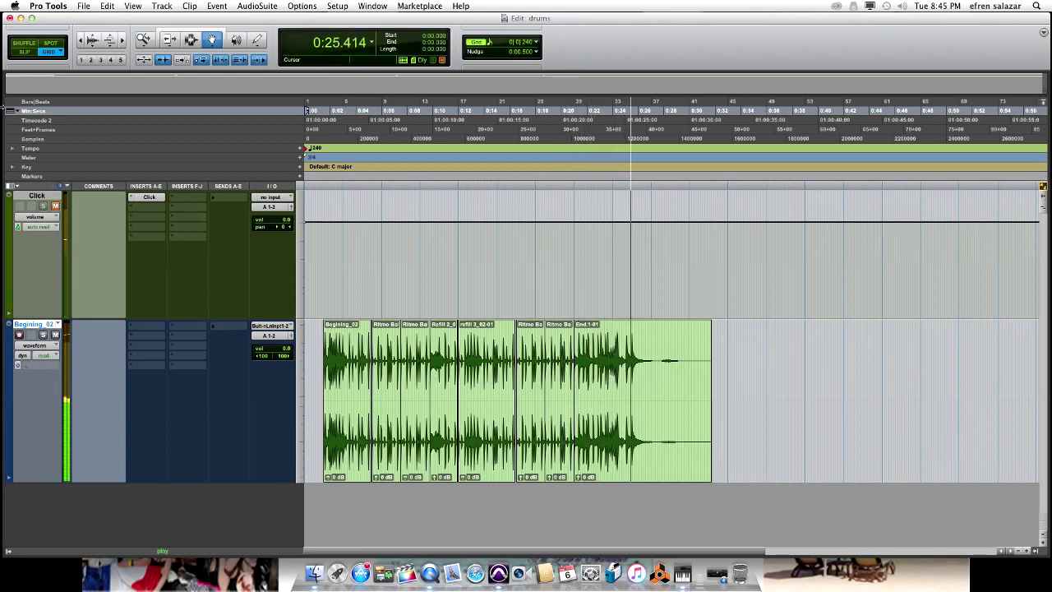
Examine the arranged clips from Begining_02 to End.1-01 against the bar grid, both as a full overview and in close detail
click(192, 41)
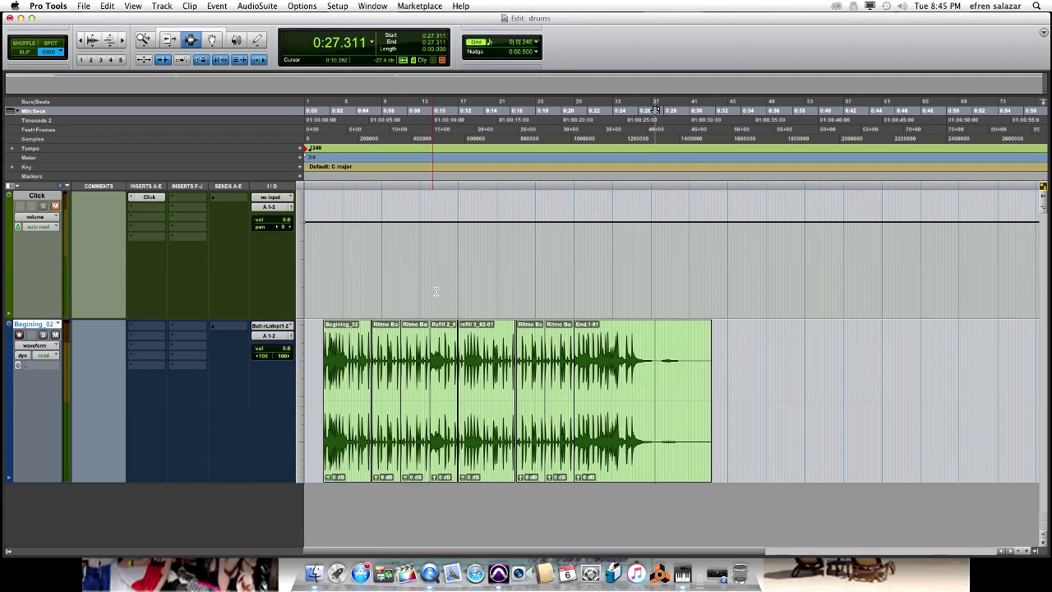
key(r)
key(r)
click(212, 40)
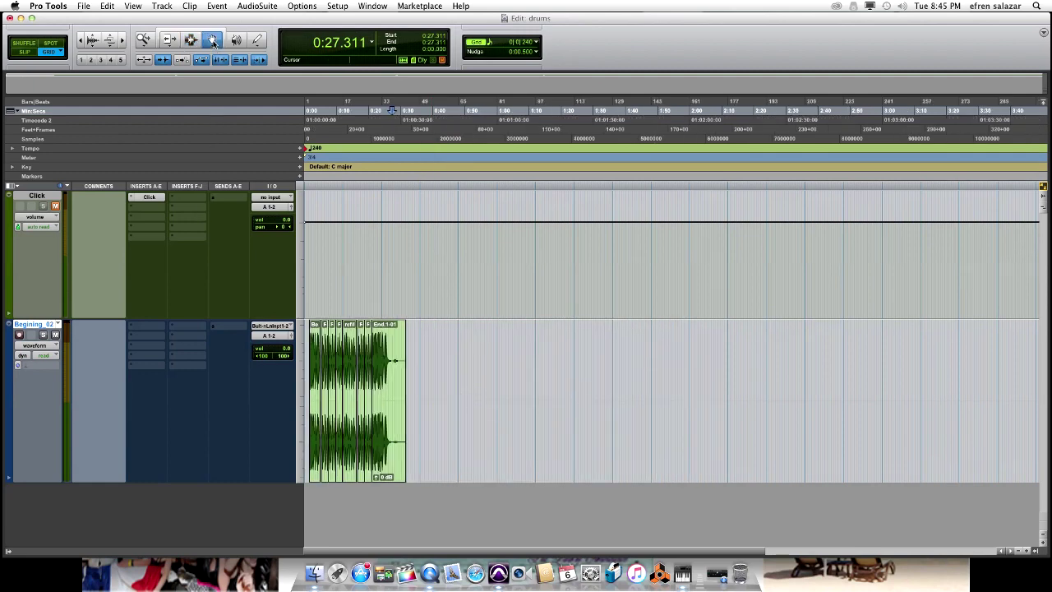
click(376, 379)
shift+click(315, 370)
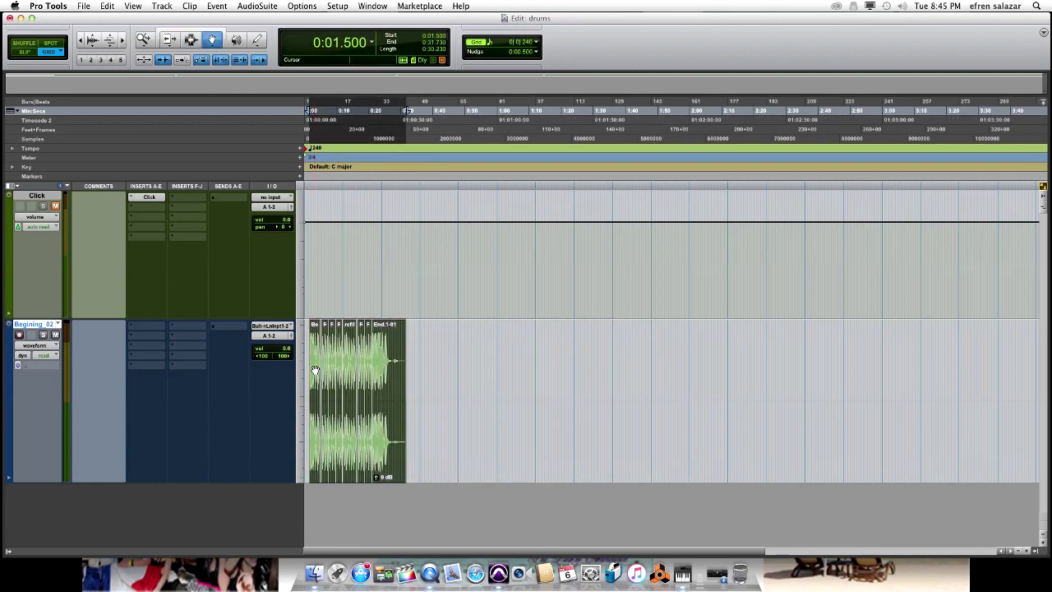
key(t)
key(t)
key(t)
key(t)
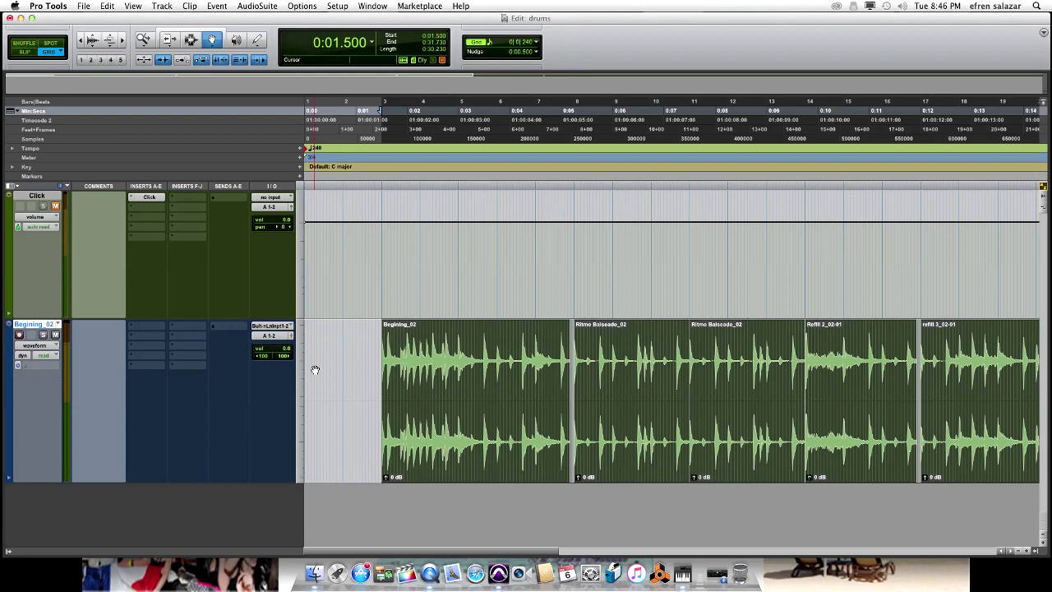
key(r)
key(r)
key(r)
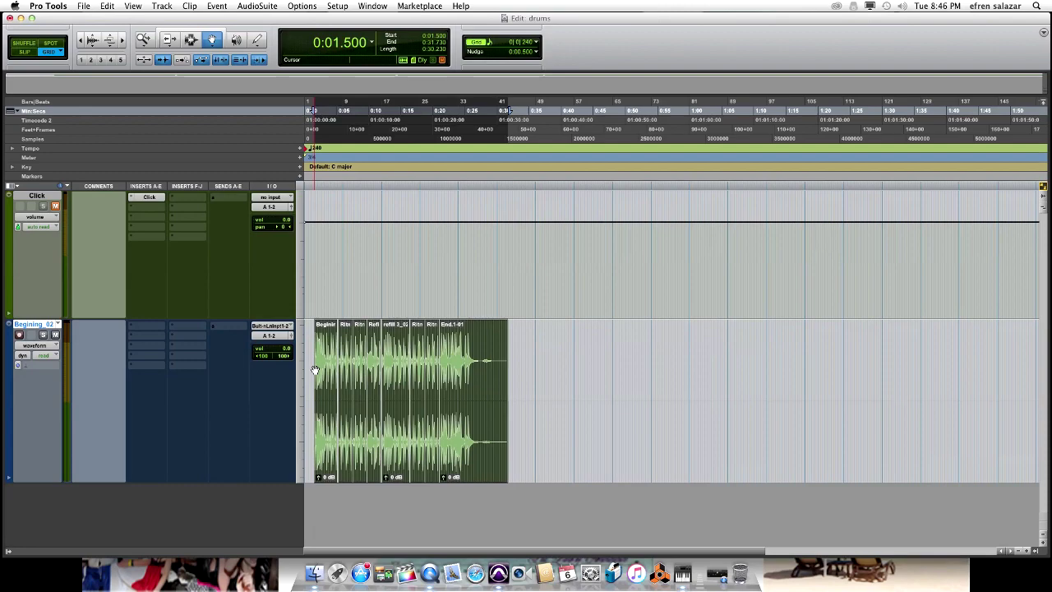
key(t)
key(t)
key(t)
click(324, 369)
key(r)
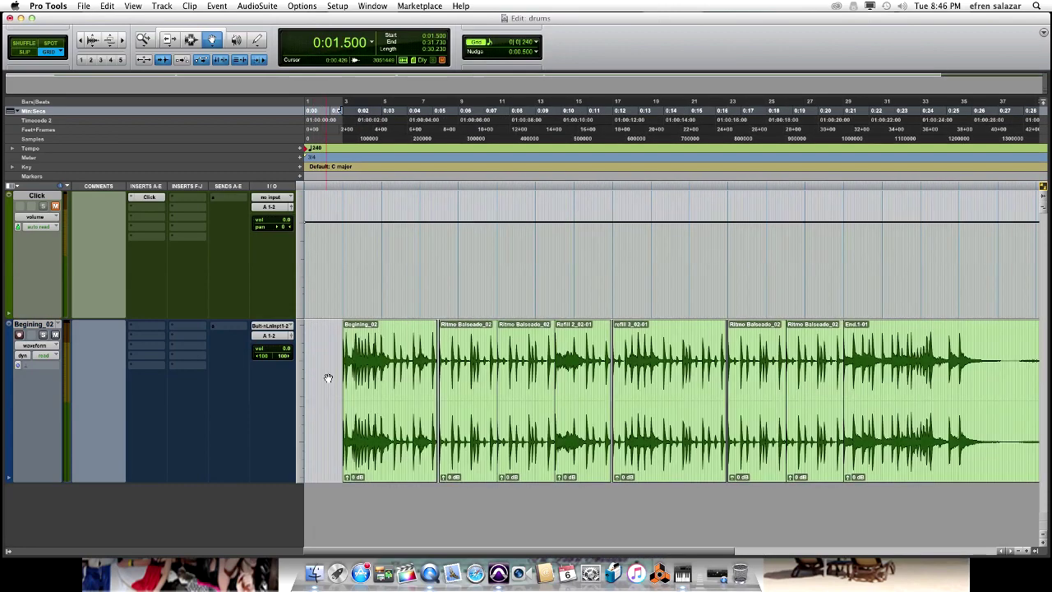
click(398, 374)
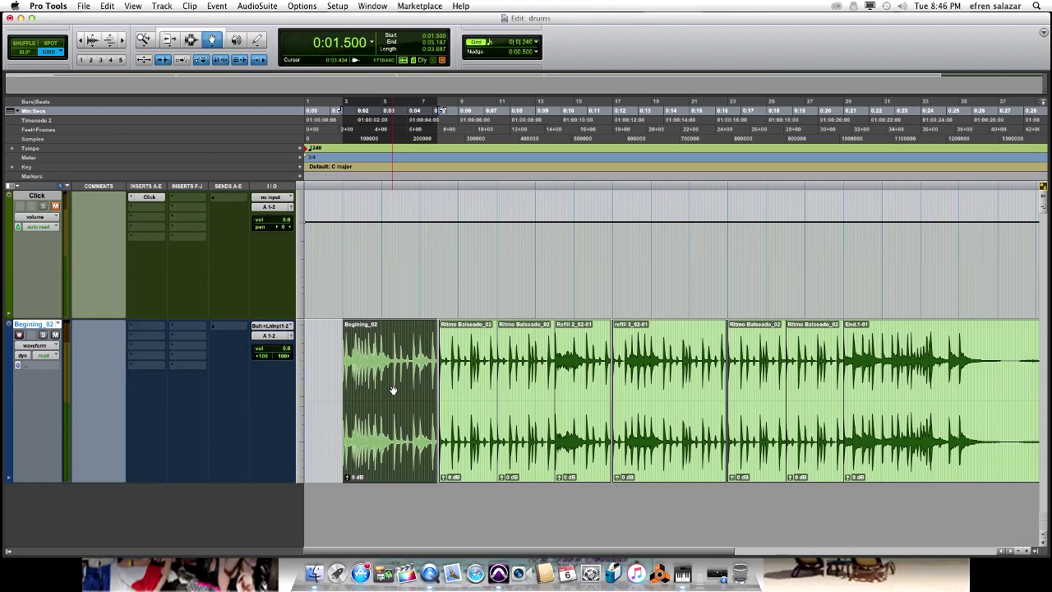
key(r)
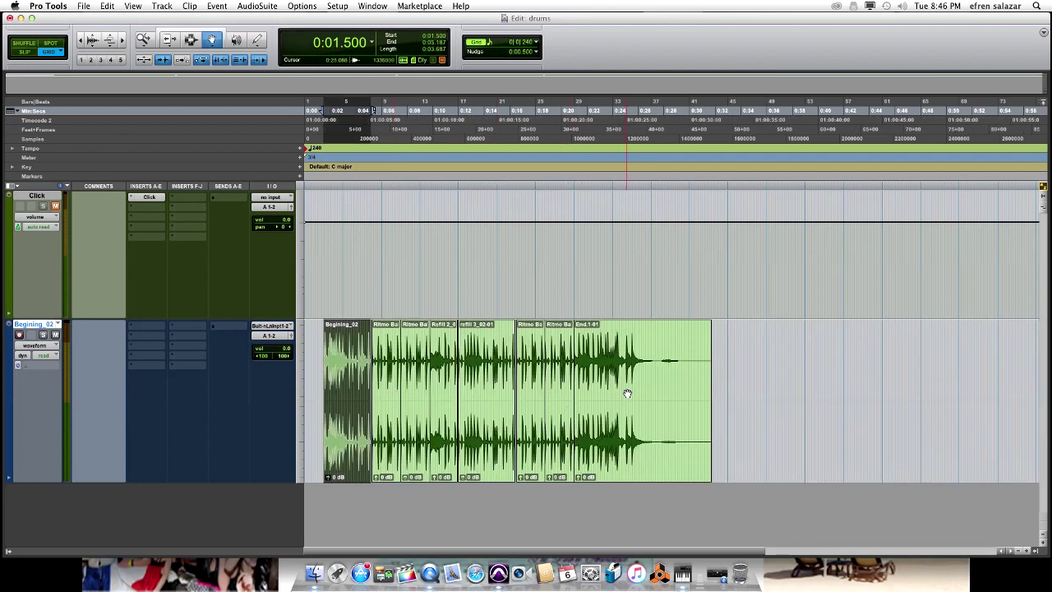
key(super+a)
key(t)
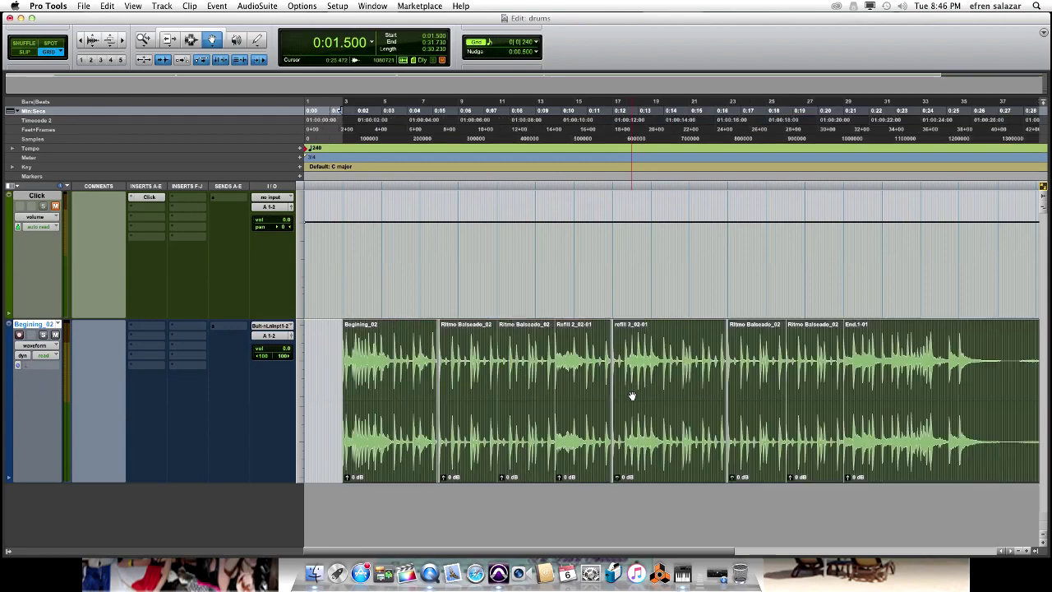
key(t)
key(t)
key(r)
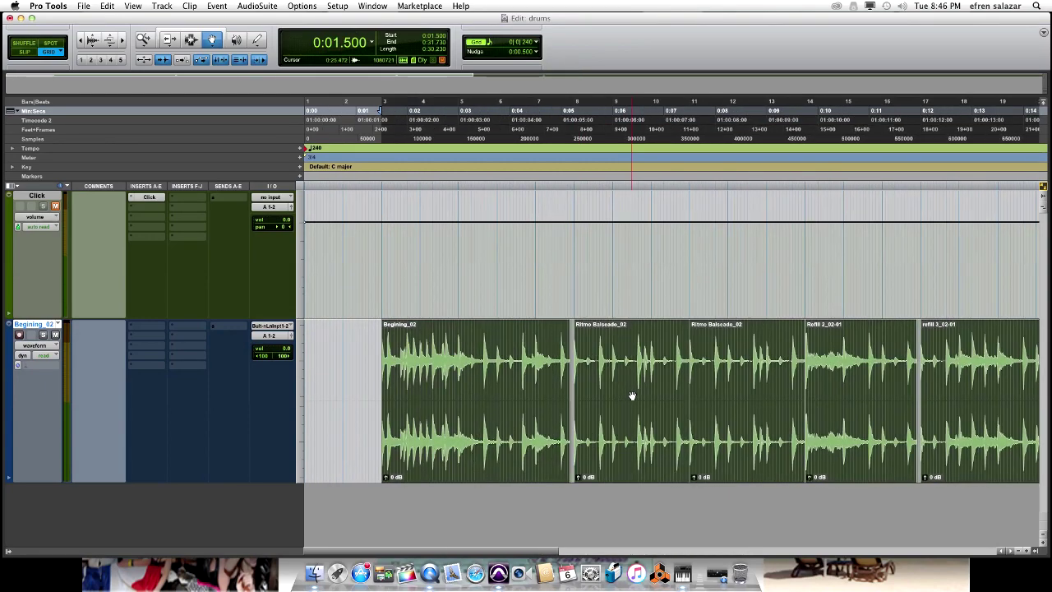
key(r)
key(r)
click(768, 396)
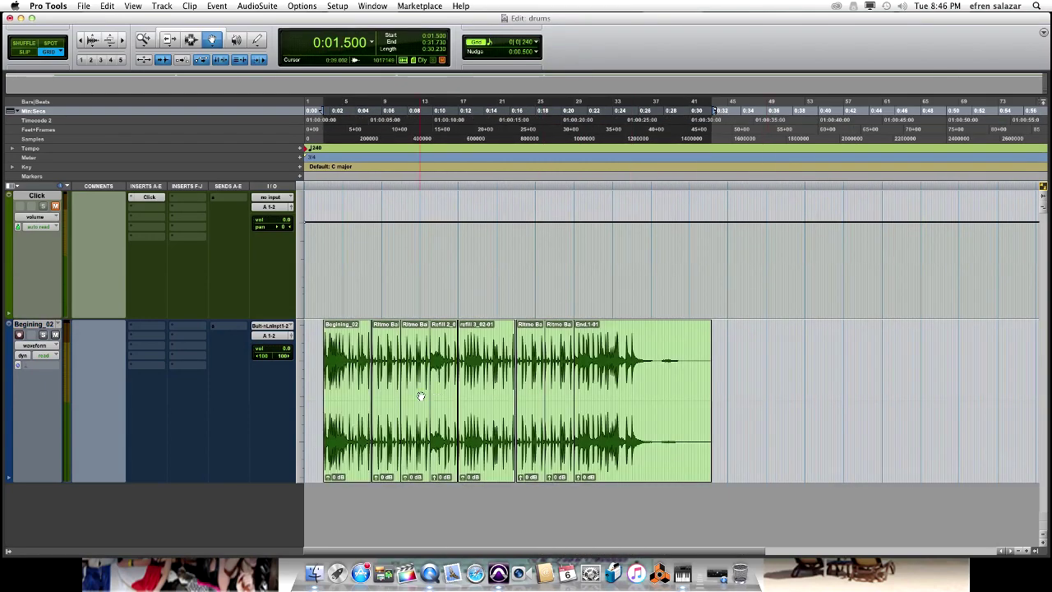
Move all clips from the first Ritmo Balseado_02 through End.1-01 together so that they start at 0:30.750
click(396, 382)
shift+click(626, 398)
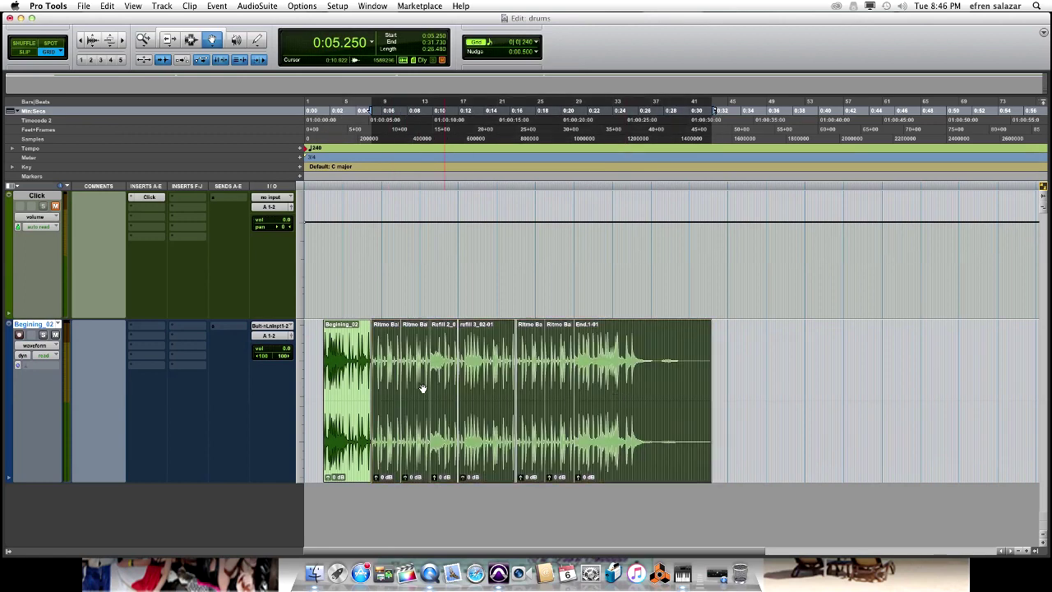
drag(421, 388, 749, 407)
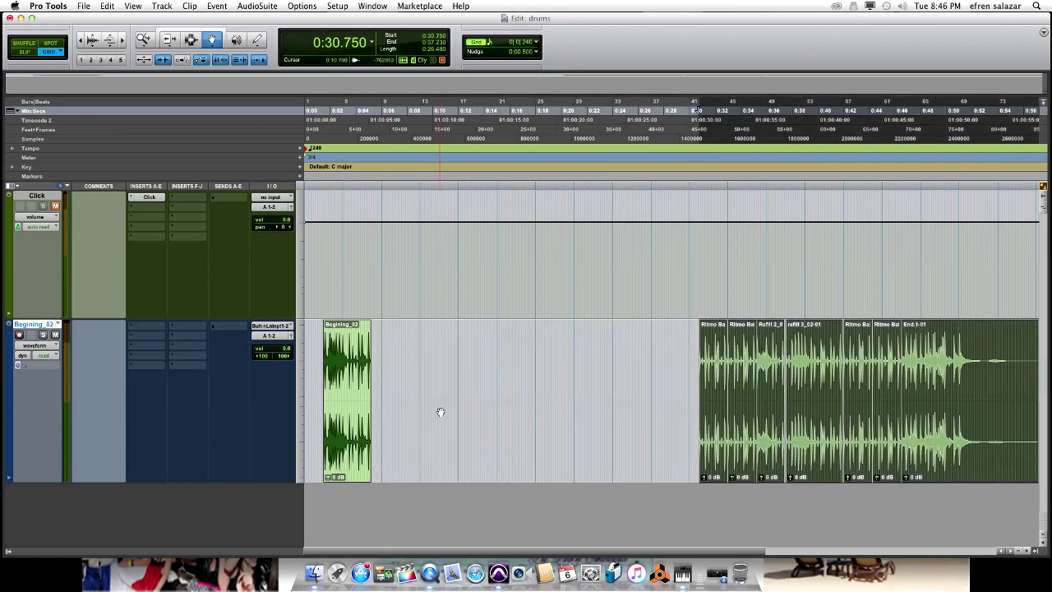
Move the Begining_02 clip to the session start at bar 1
click(360, 404)
key(t)
key(t)
key(t)
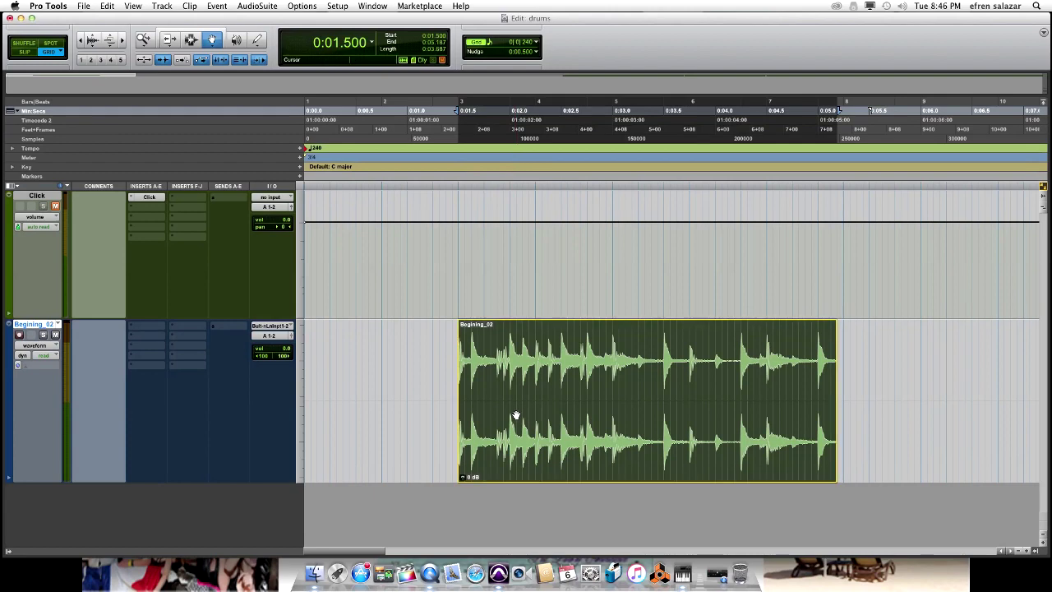
drag(516, 415, 328, 416)
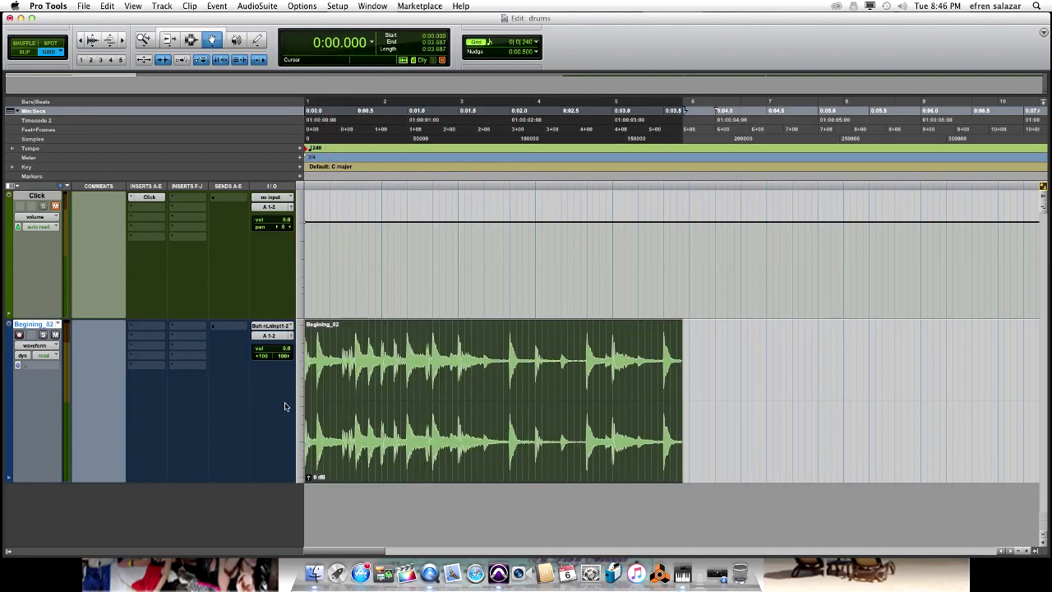
Enable Rhythmic Elastic Audio on the Begining_02 track and set its timebase to Ticks
click(40, 366)
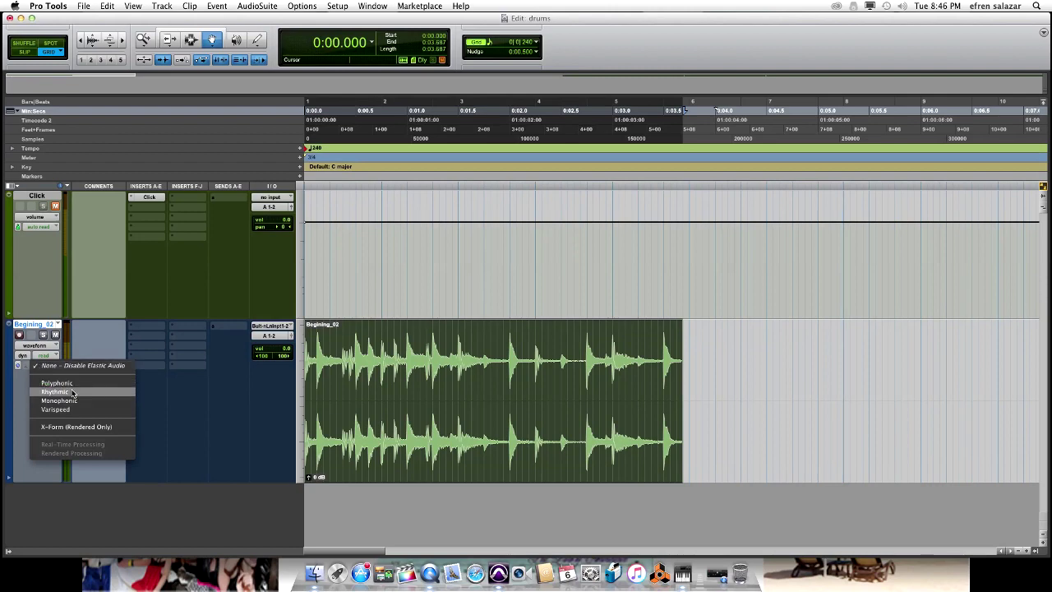
click(72, 392)
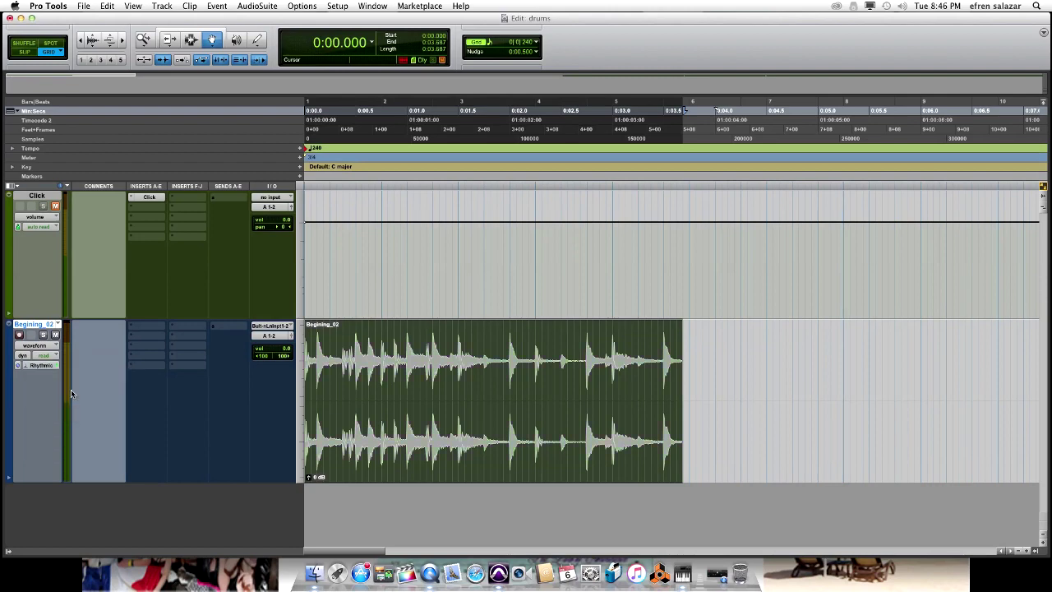
click(17, 369)
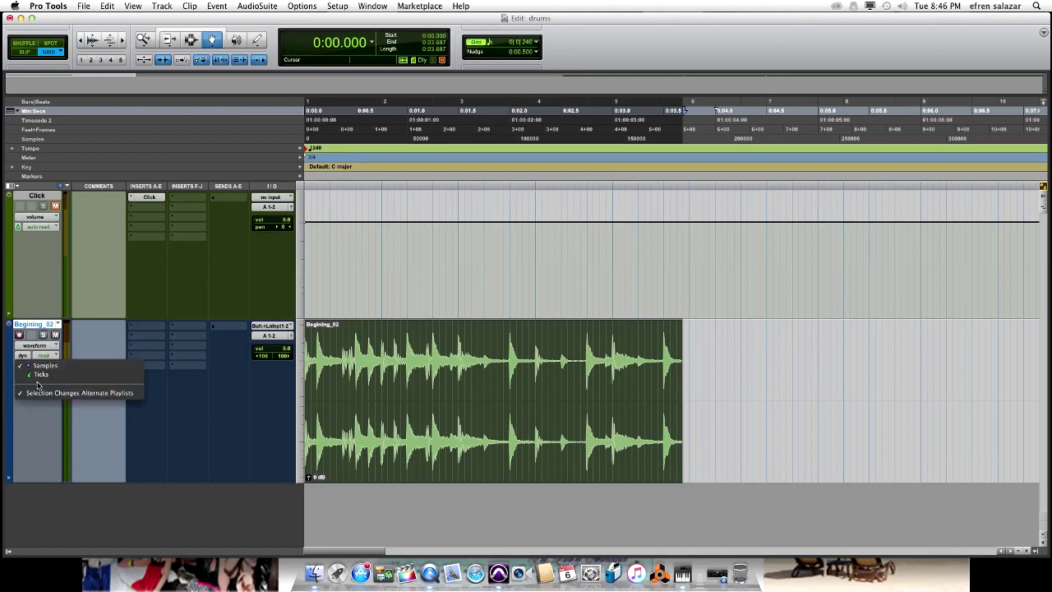
click(37, 380)
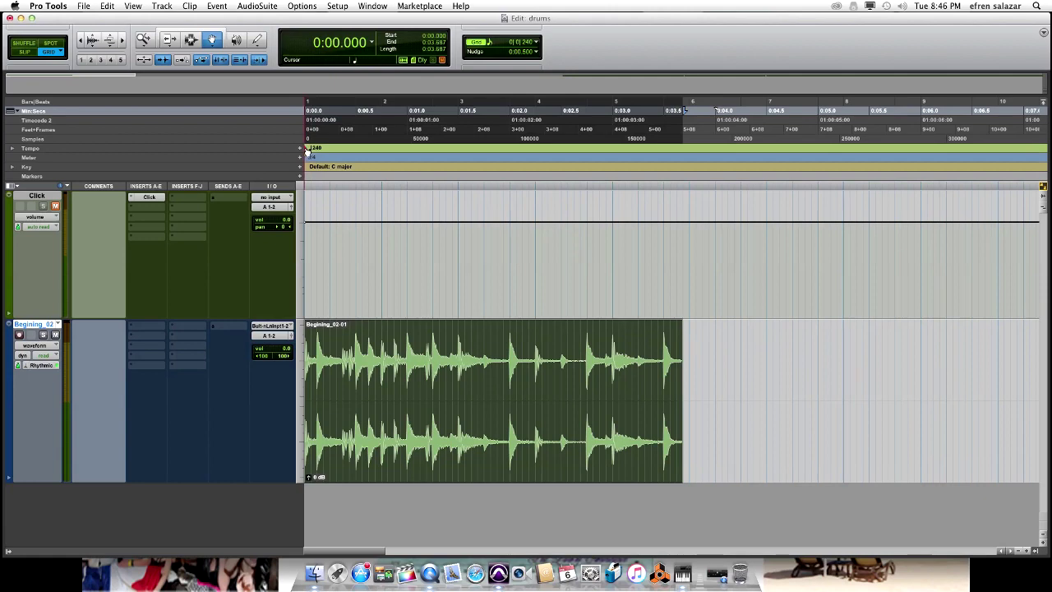
Set the session's starting tempo to 160 bpm
double_click(308, 150)
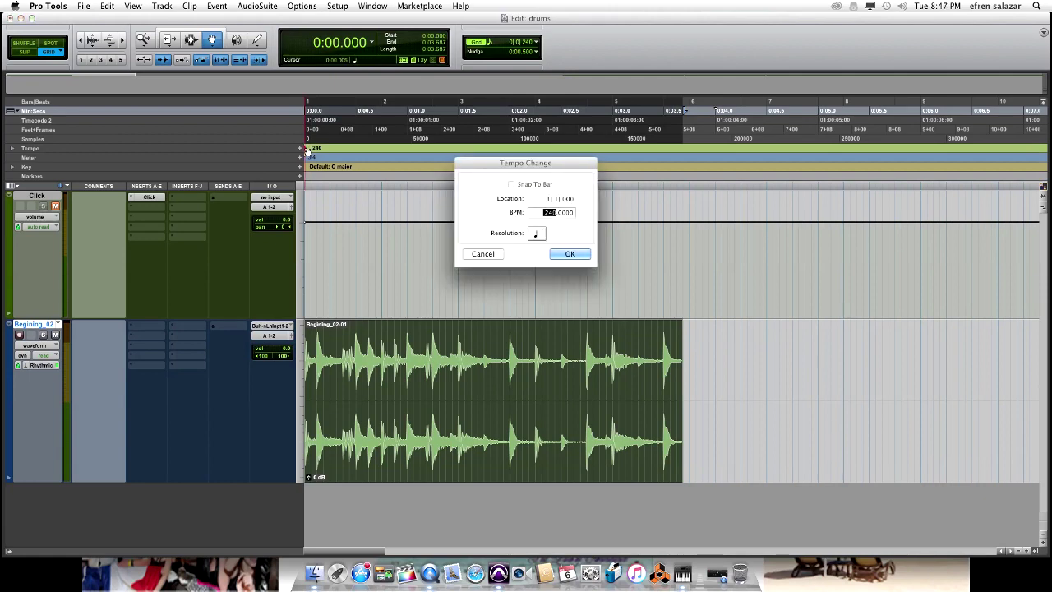
text(160)
key(Return)
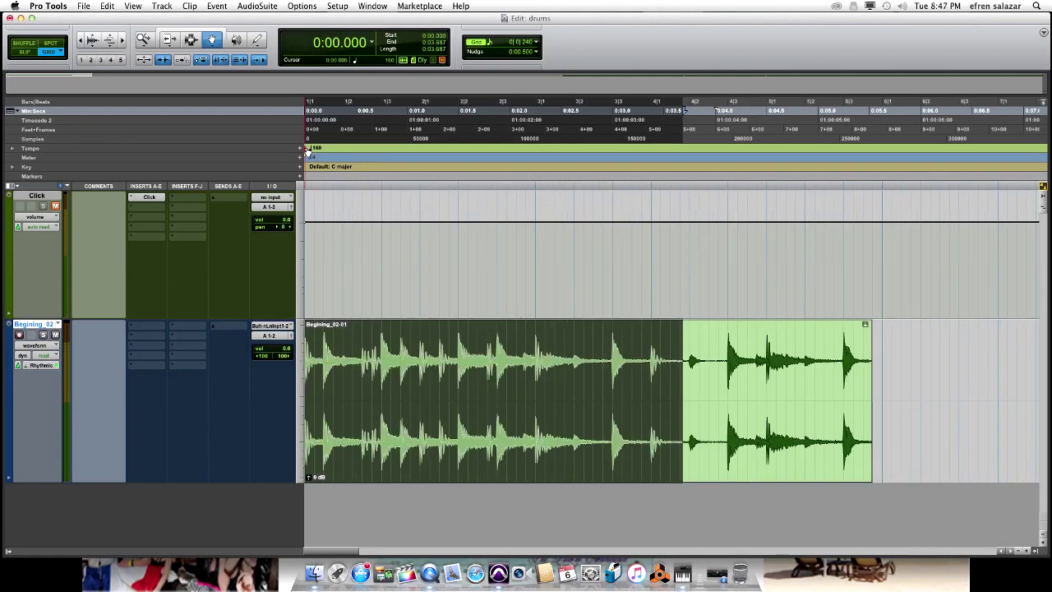
Play the Begining_02-01 clip from the session start at 160 bpm, first alone and then with the Click track unmuted
click(421, 356)
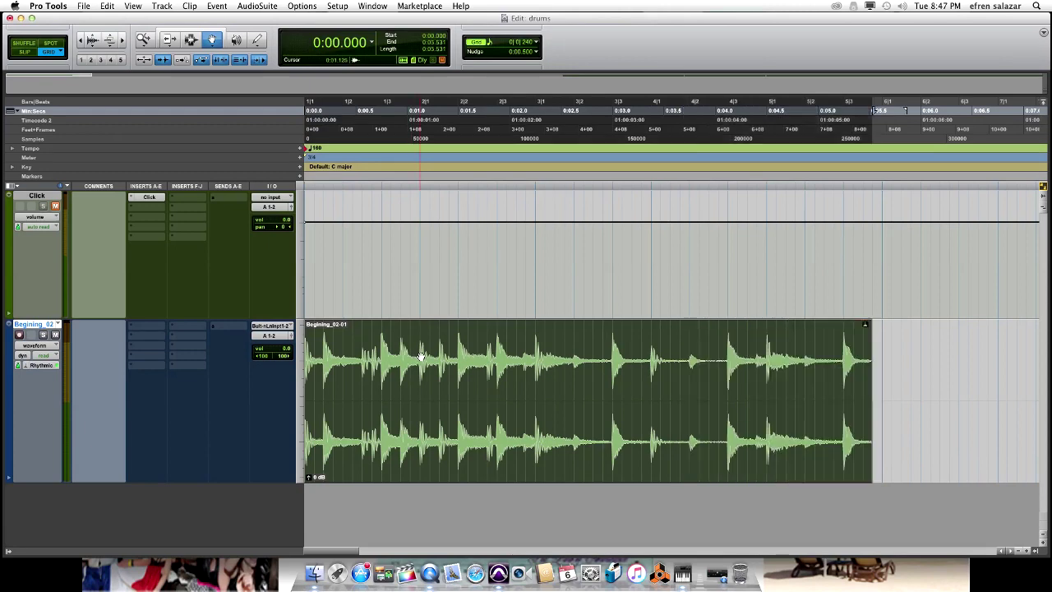
key(Return)
key(space)
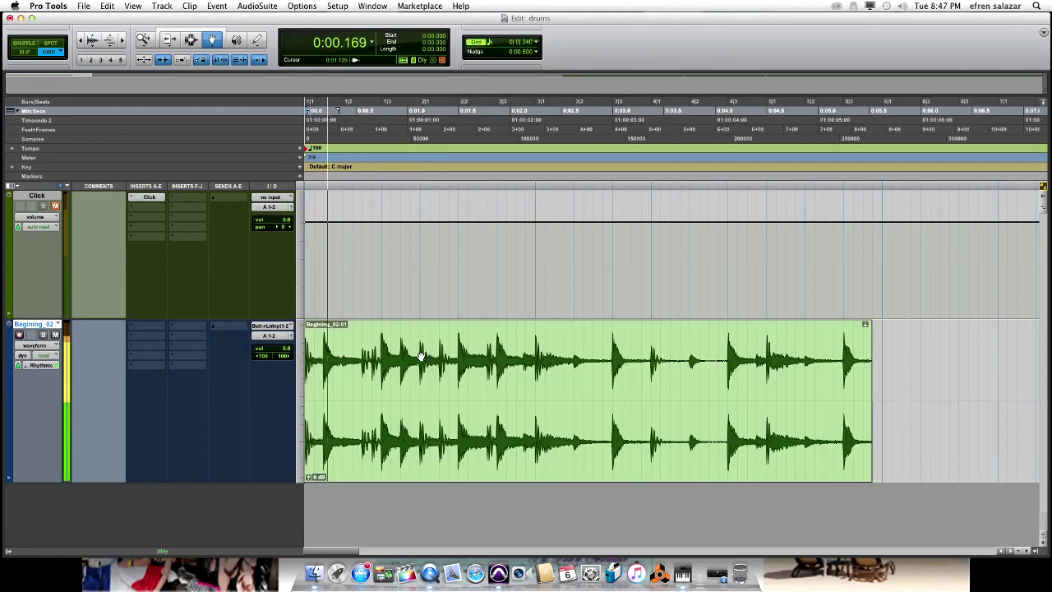
key(space)
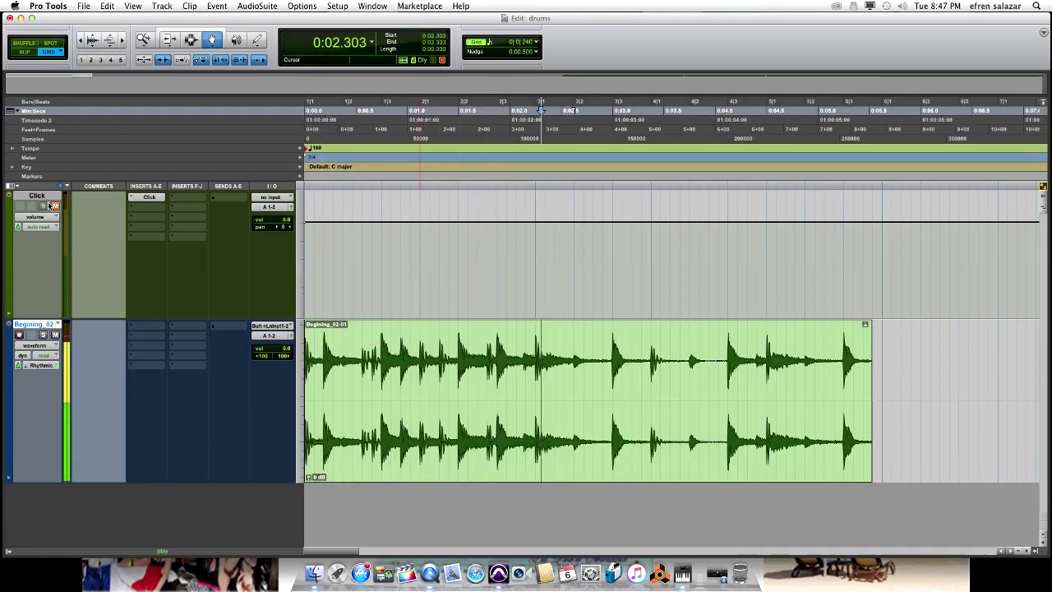
key(Return)
key(space)
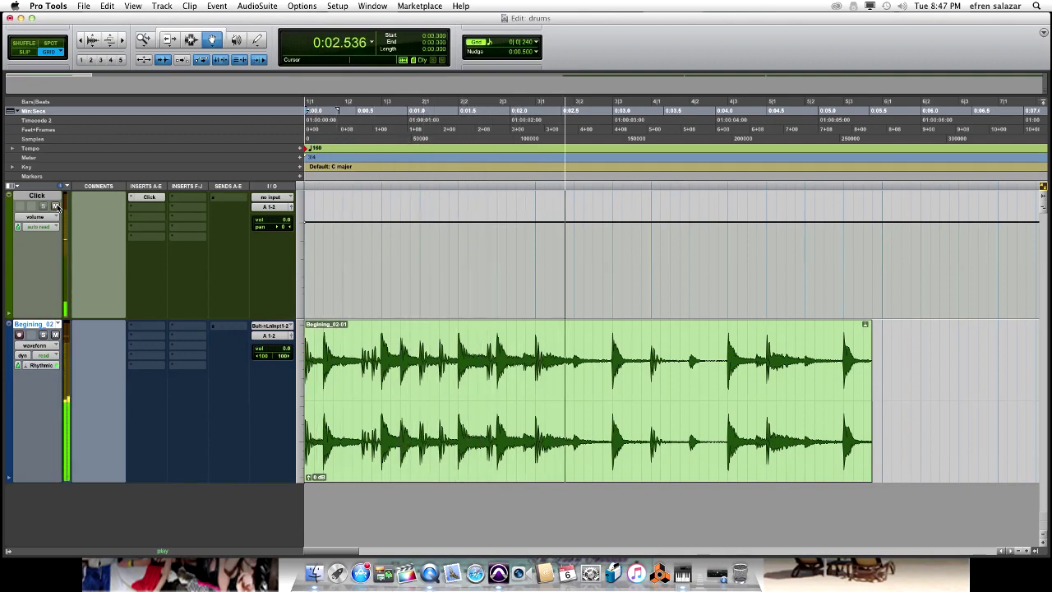
key(super+bracketleft)
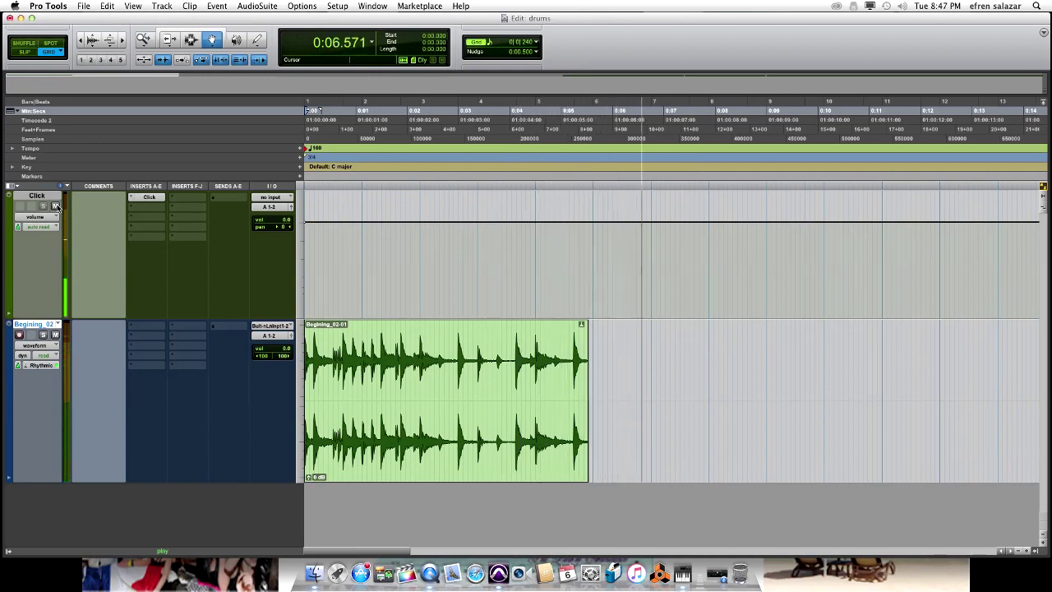
key(space)
Check the other clips' spacing on the drum track and undo the tempo change to 160 bpm
key(super+bracketleft)
key(super+bracketleft)
key(Return)
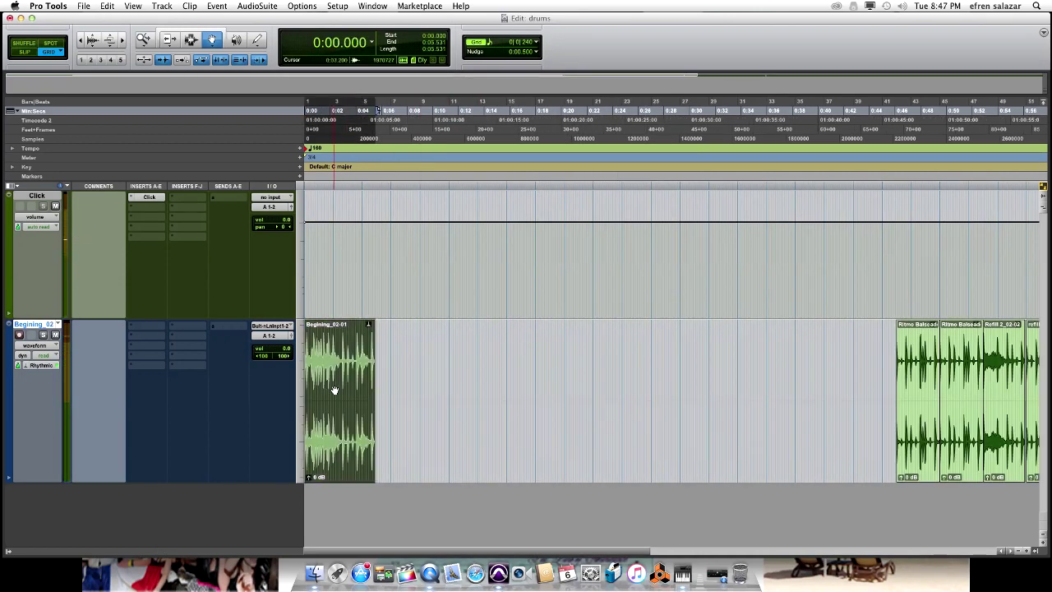
key(super+bracketleft)
click(615, 388)
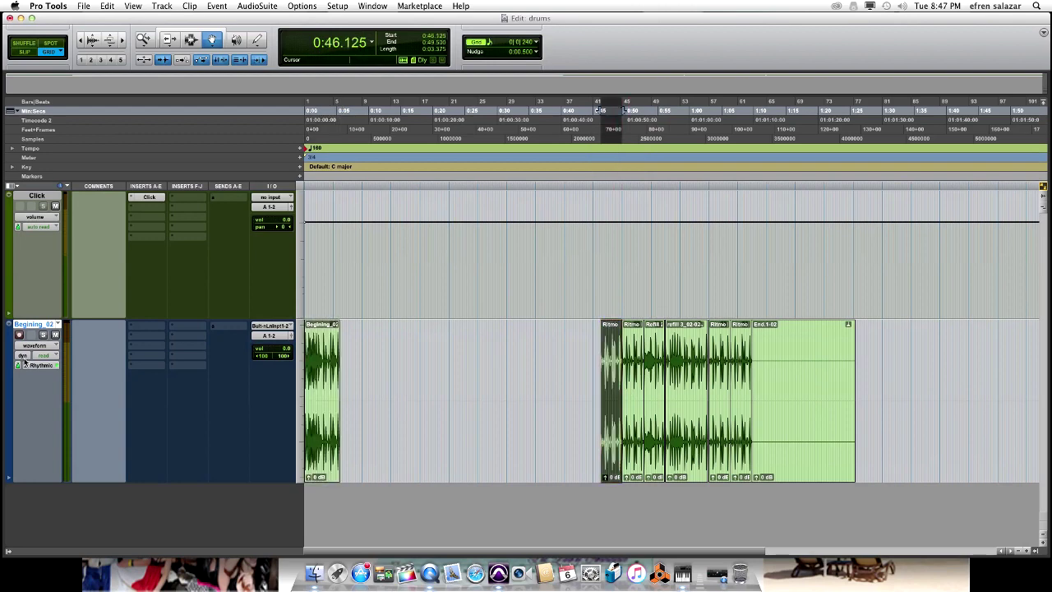
key(super+z)
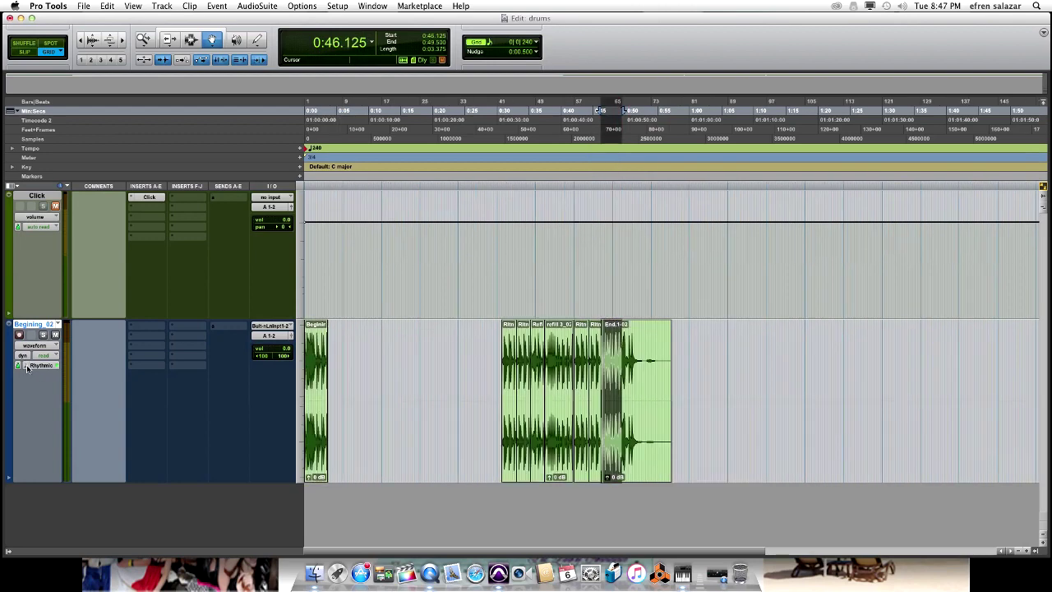
Switch the drum track's Elastic Audio algorithm to Polyphonic and select the Begining_02-01 clip for a close view
click(27, 368)
click(37, 357)
click(319, 360)
key(t)
key(t)
key(t)
key(t)
key(t)
Set the session's starting tempo to 200 bpm
double_click(308, 152)
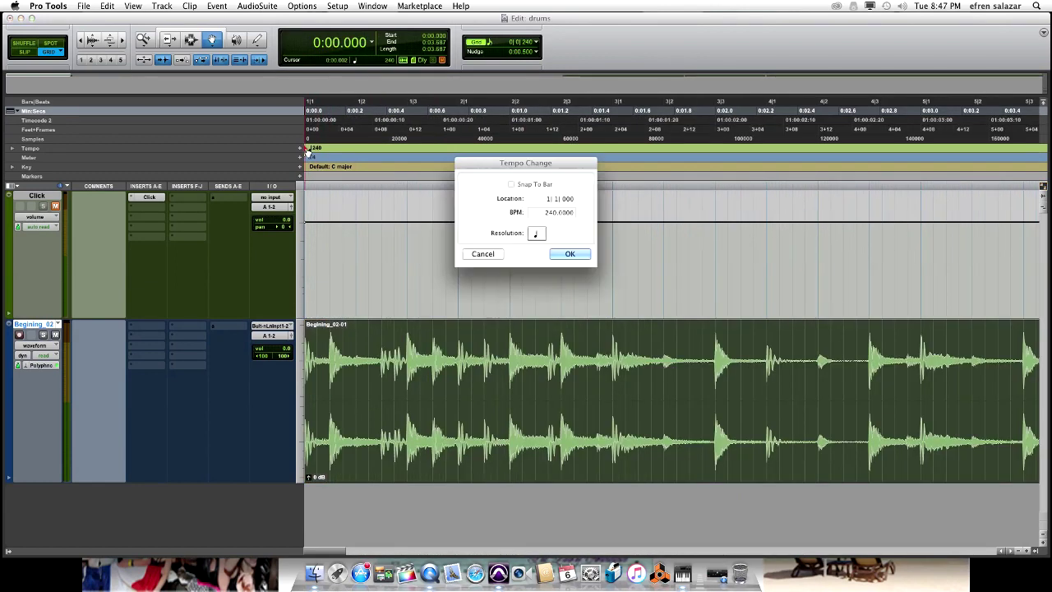
text(2)
key(Return)
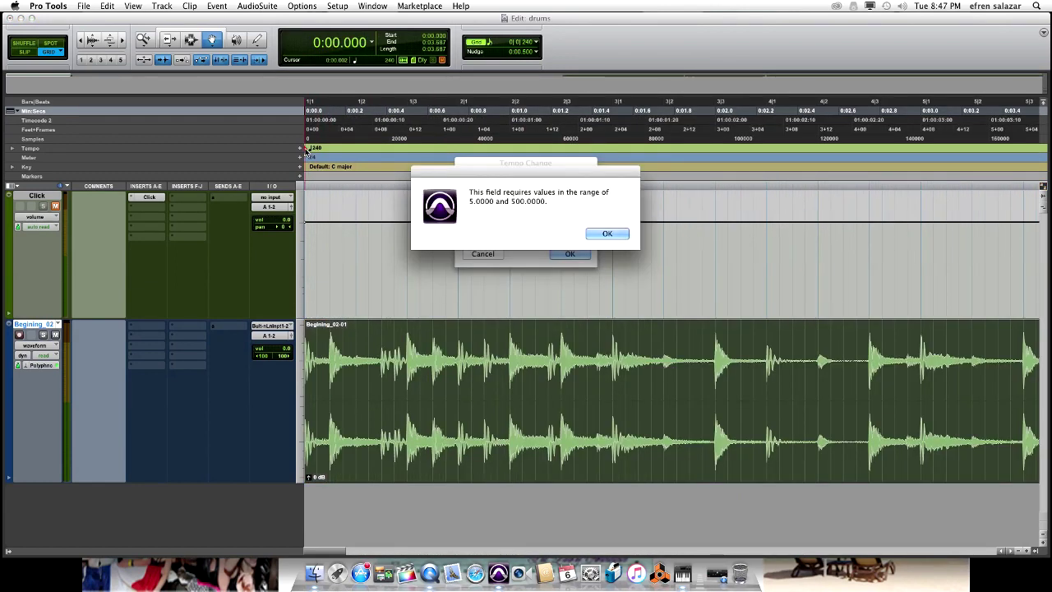
click(600, 236)
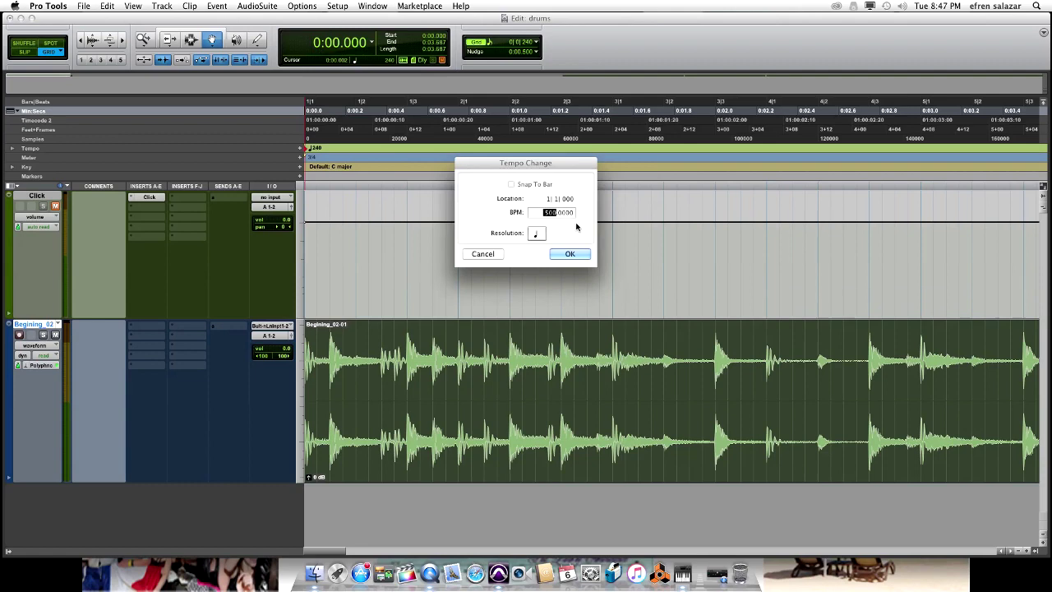
text(200)
key(Return)
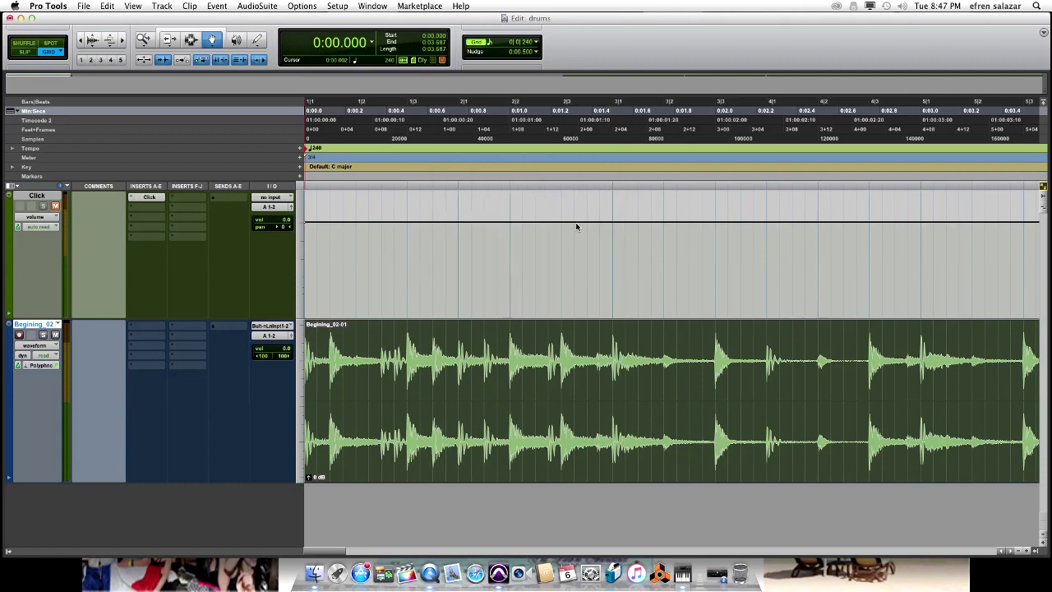
Play the Begining_02-01 clip together with the Click track at 200 bpm to check that it follows the tempo
key(space)
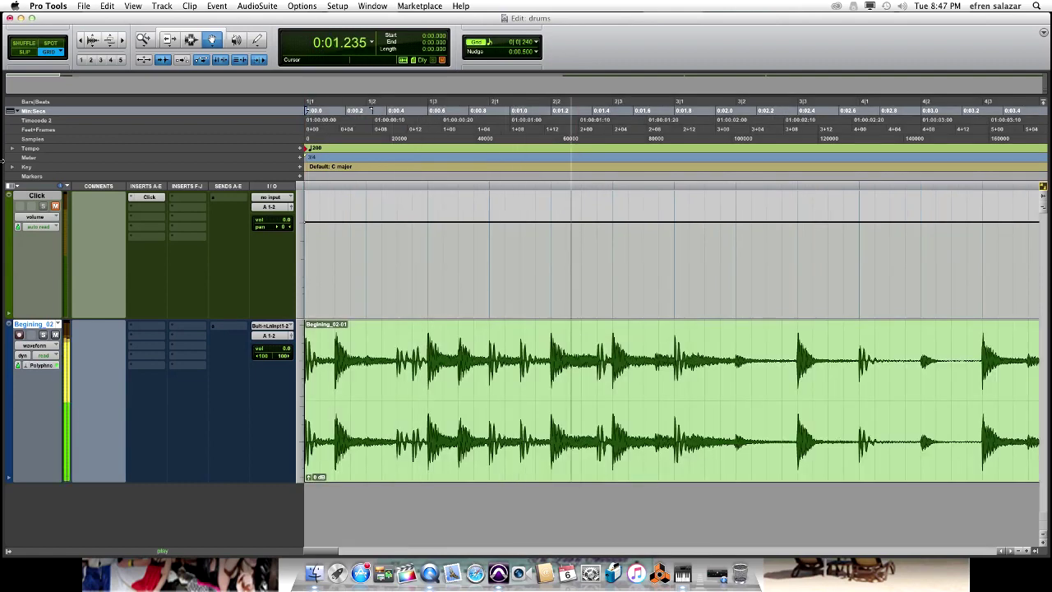
key(r)
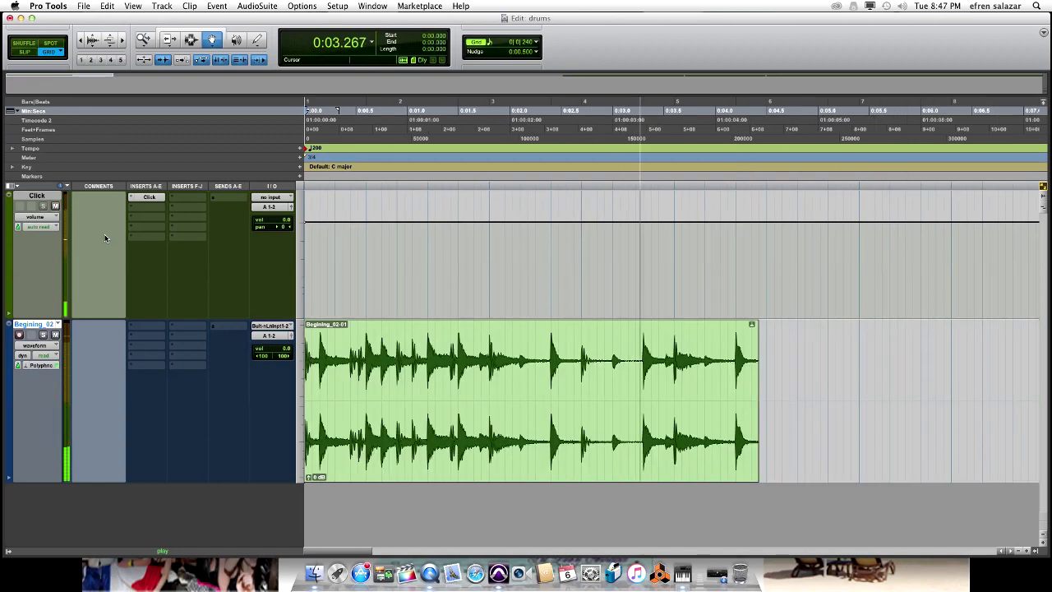
key(r)
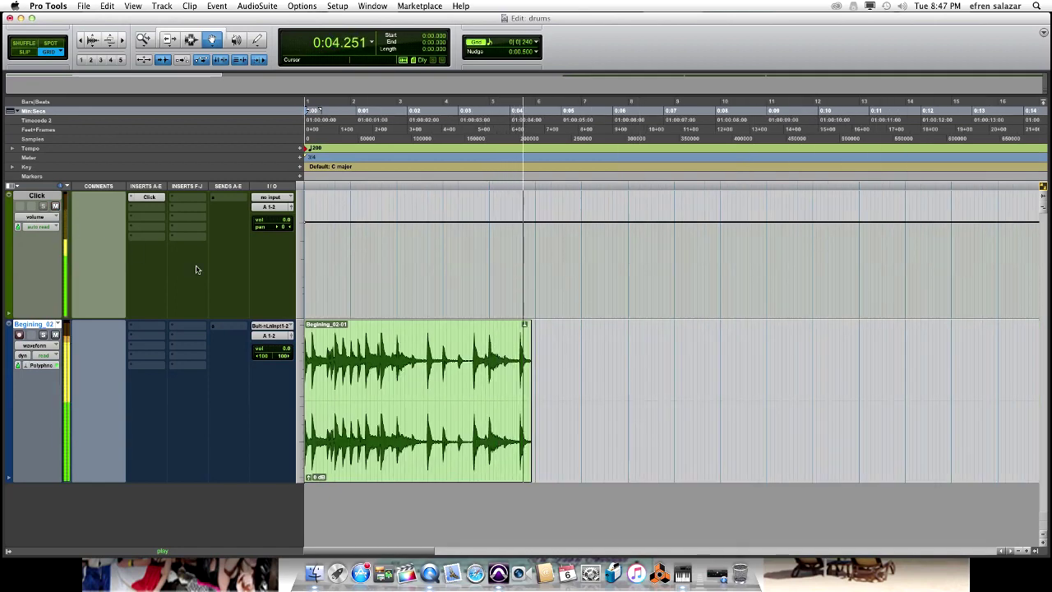
click(375, 364)
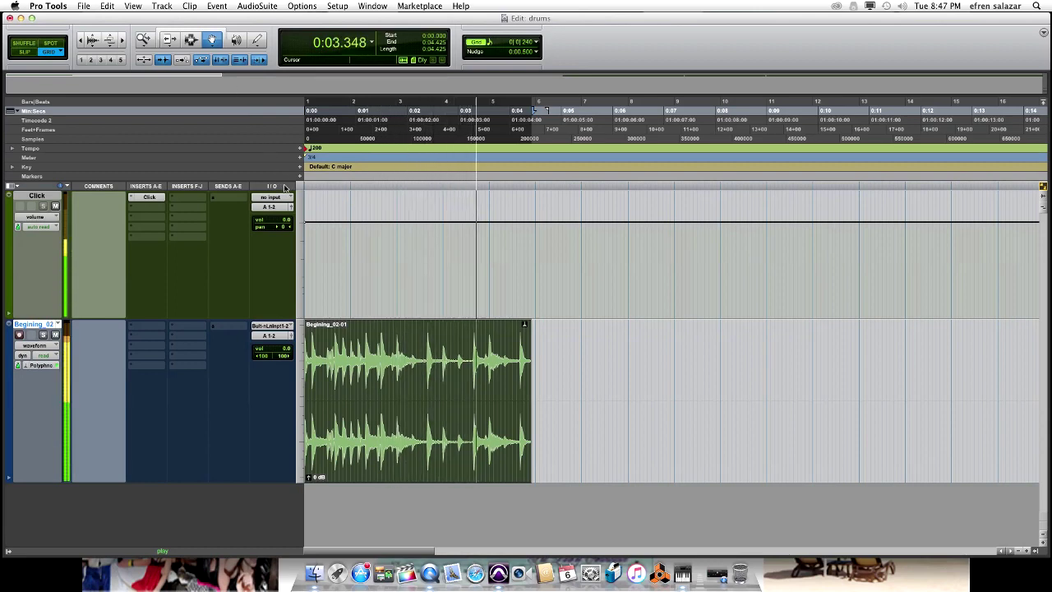
key(space)
key(r)
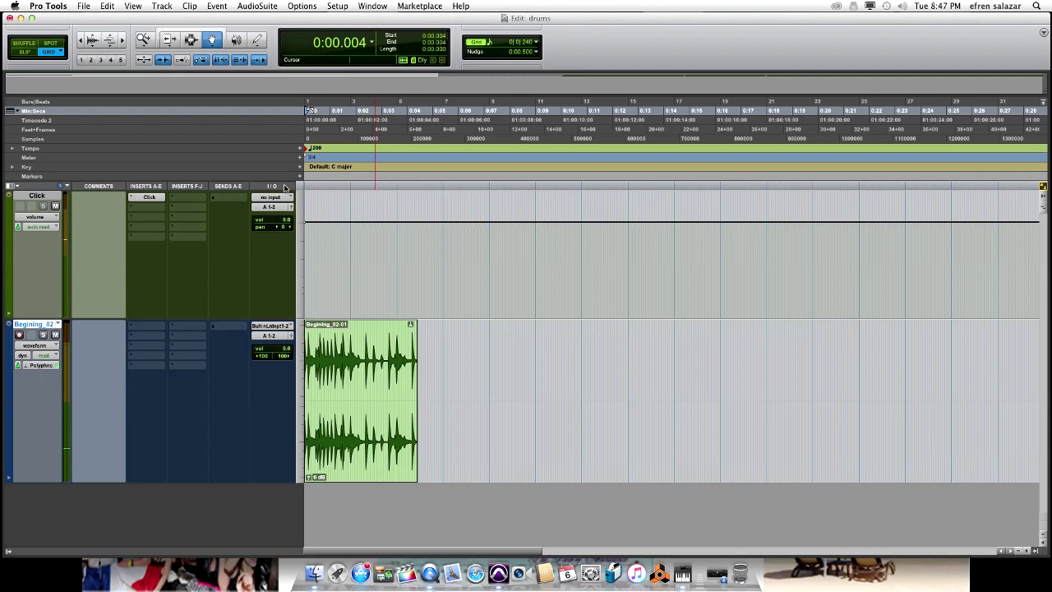
key(r)
key(r)
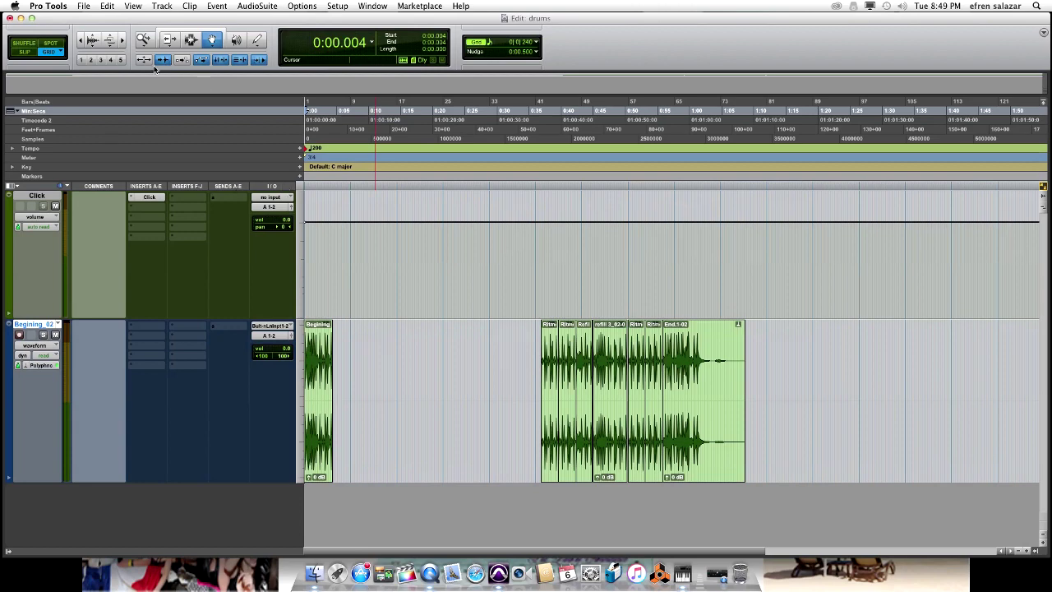
Start an audio import and search the COMPOSITORES and Arreglos De Poca M drives for finished songs
click(83, 5)
mouse_move(124, 153)
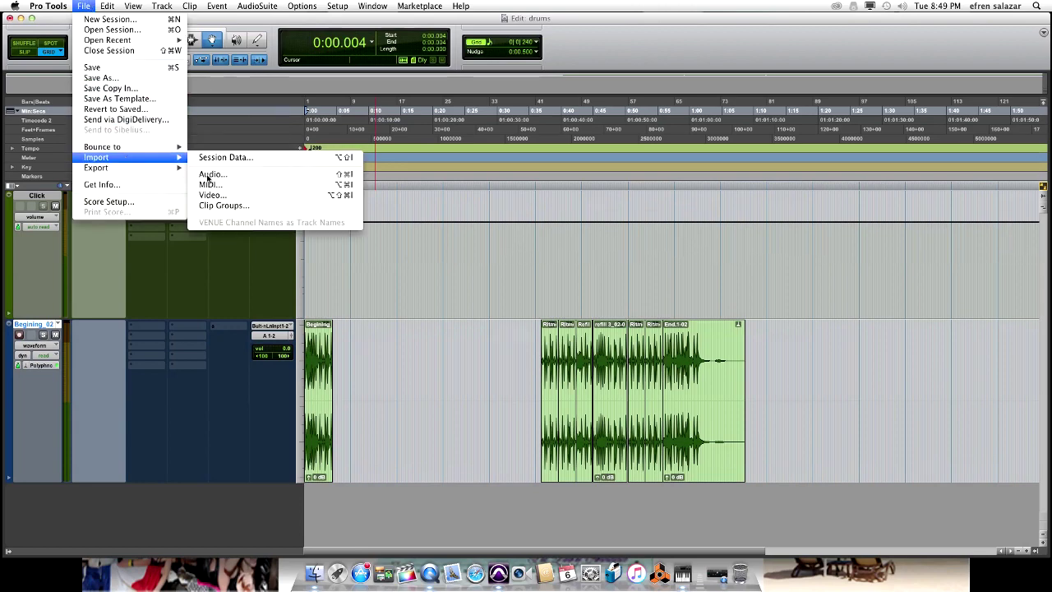
click(210, 172)
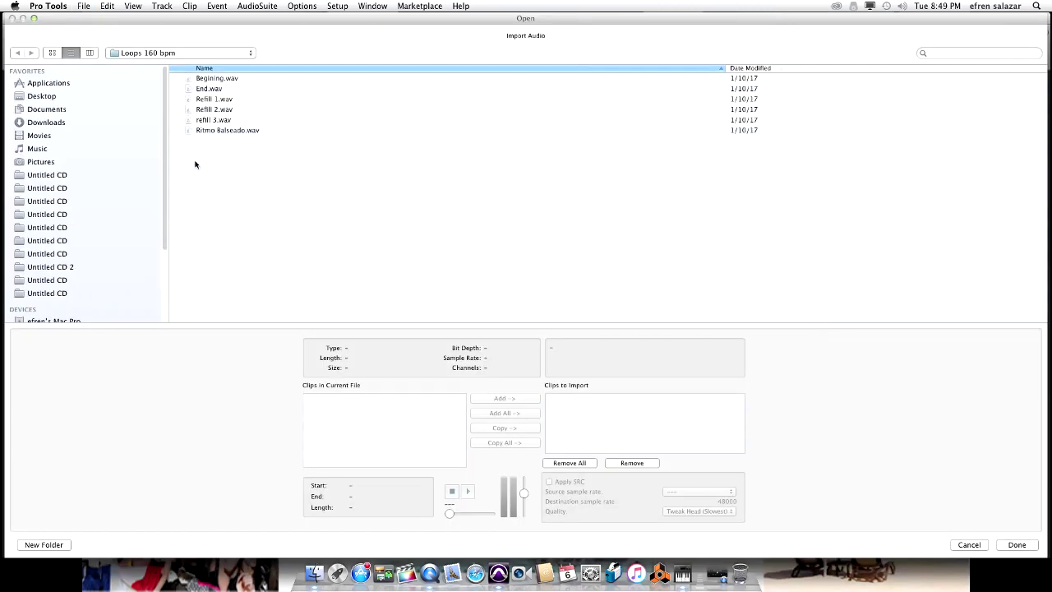
scroll(148, 145, down, 5)
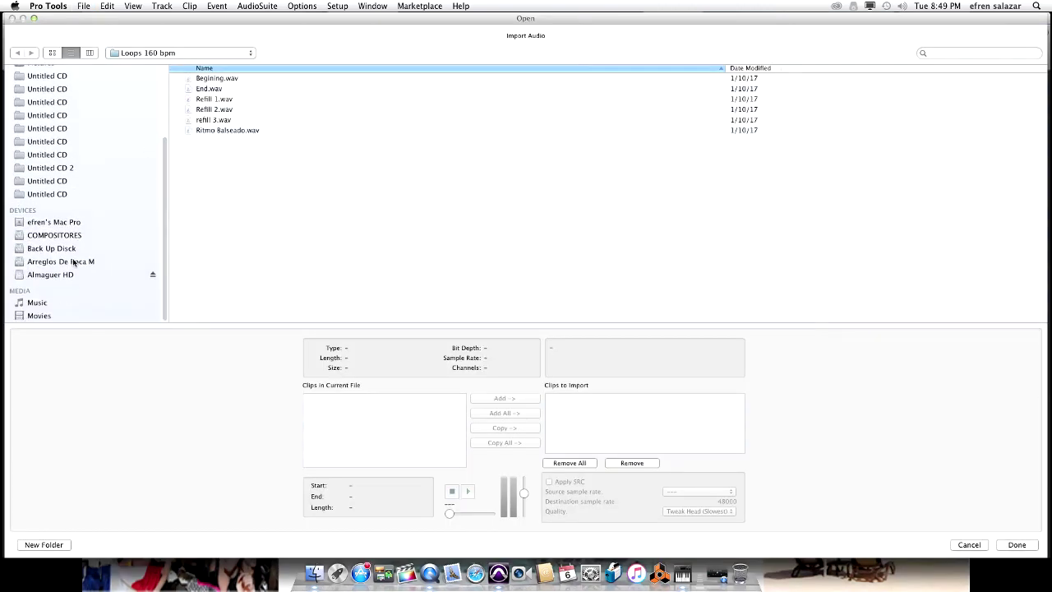
click(50, 239)
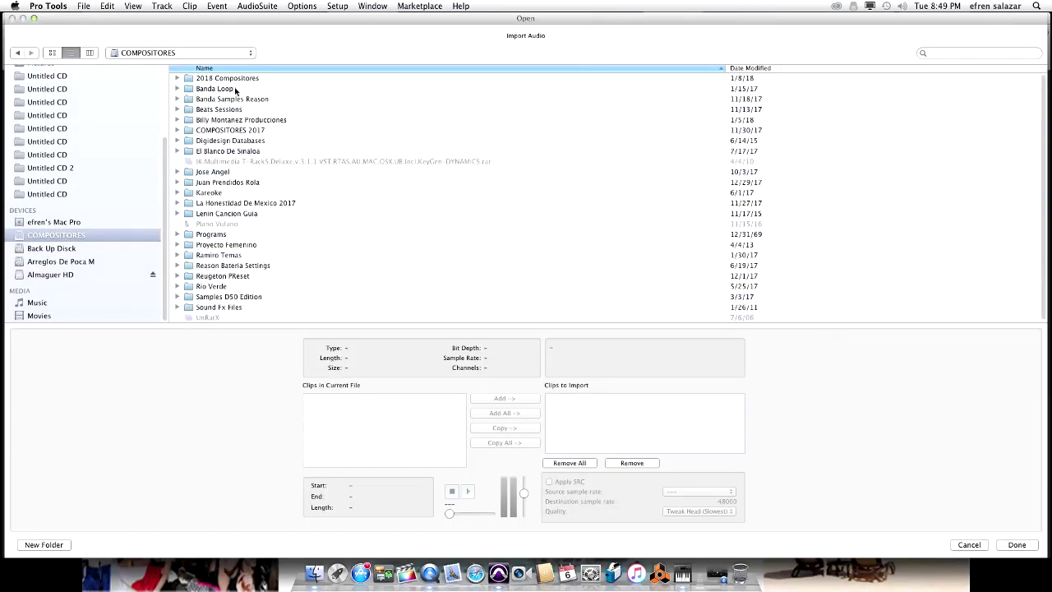
double_click(249, 131)
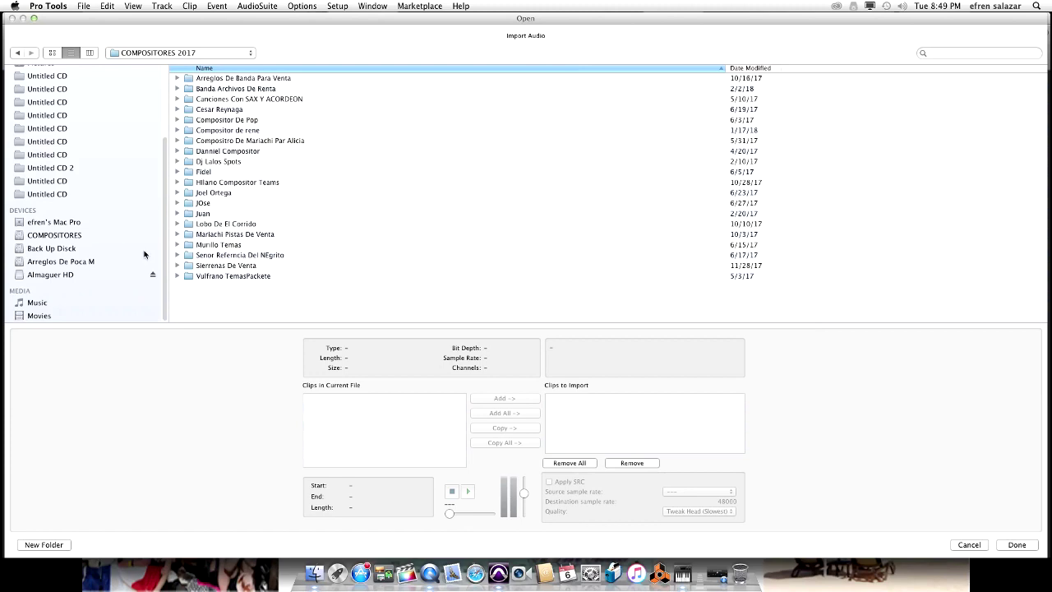
click(64, 263)
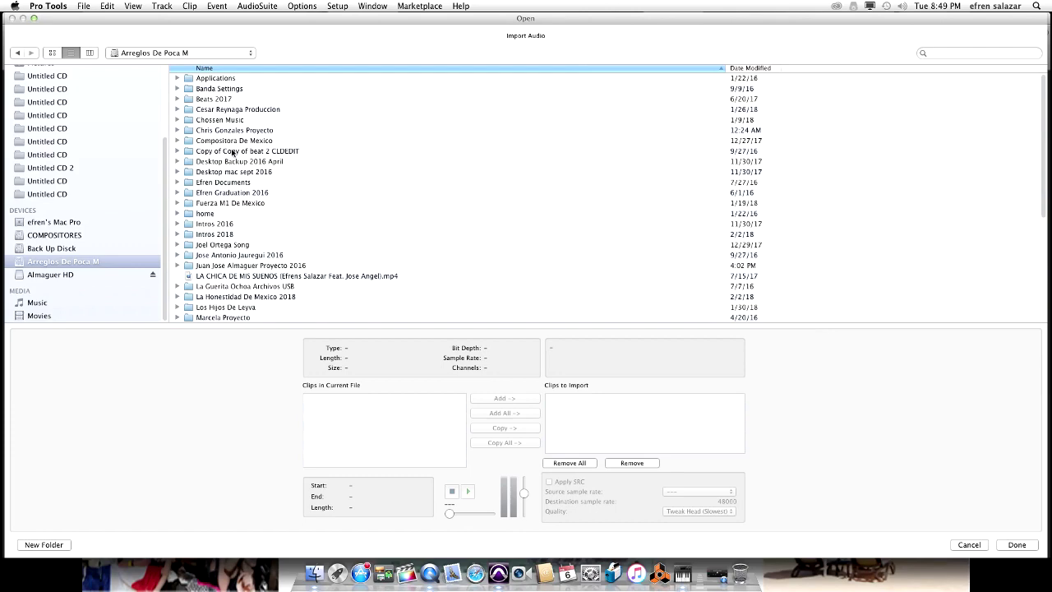
scroll(232, 156, down, 5)
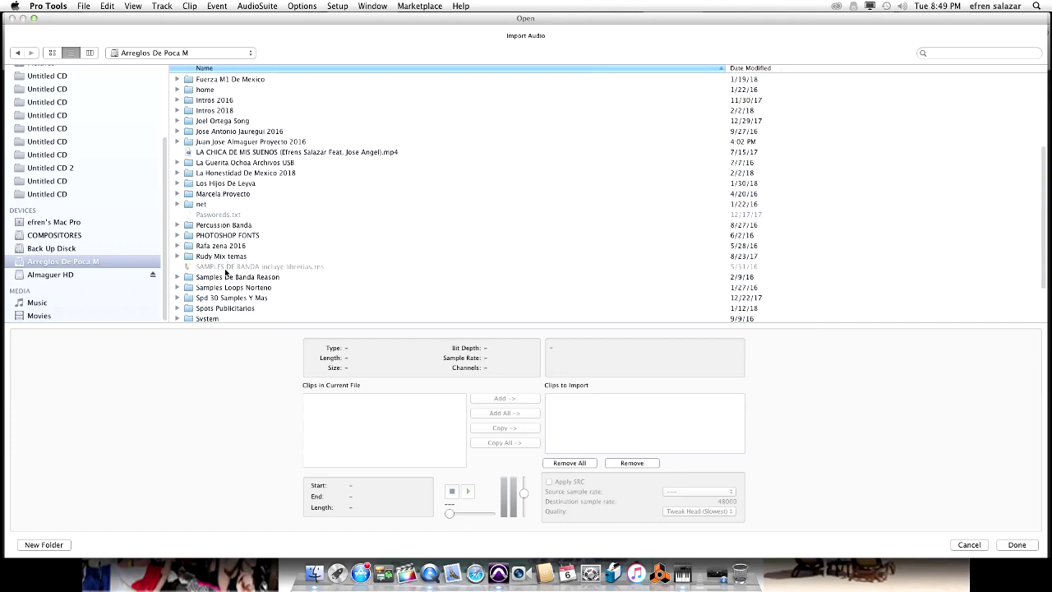
scroll(246, 294, down, 2)
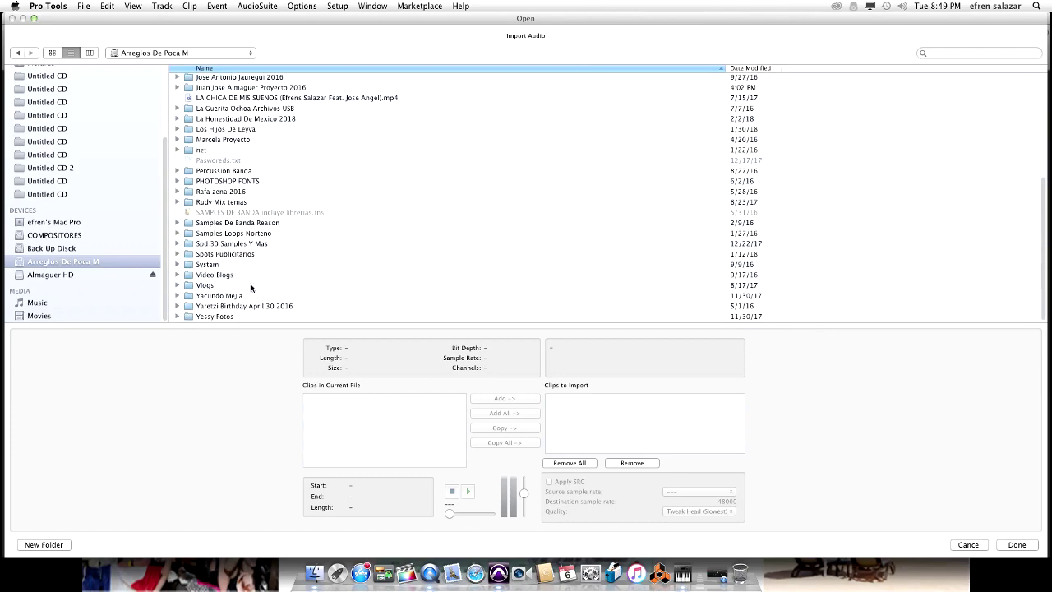
Open the Cd Master Produccion 2018 folder on Back Up Disck, inside Septiembre Compositores and Compositor De Santana
click(90, 250)
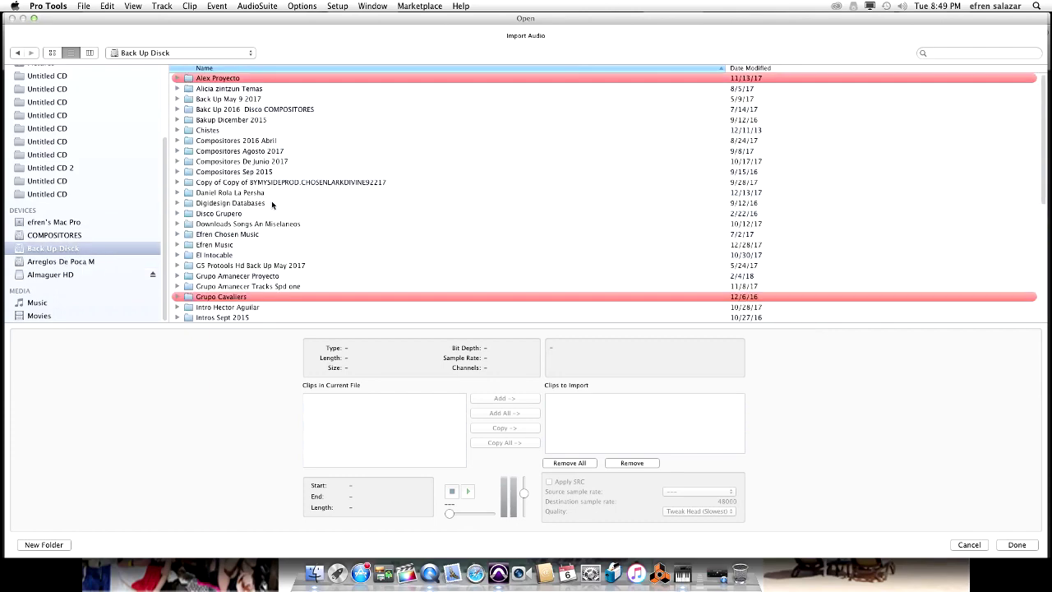
scroll(274, 203, down, 8)
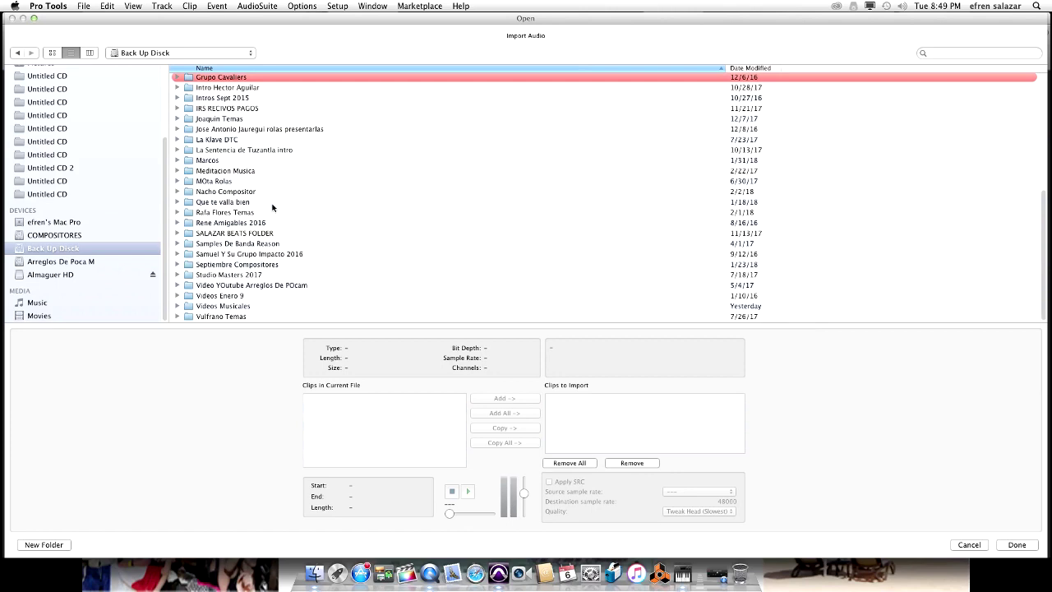
double_click(268, 265)
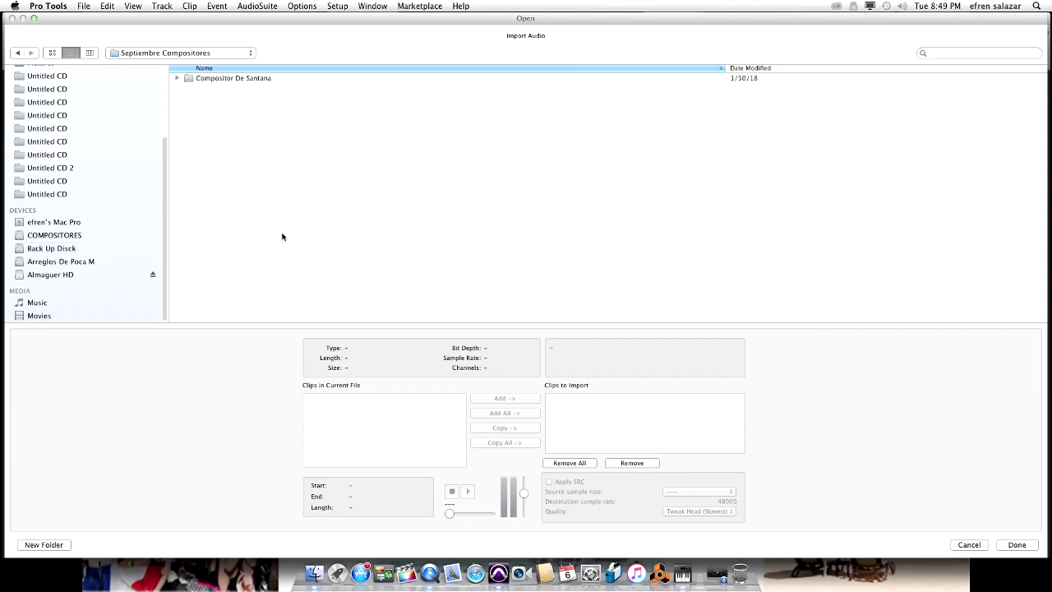
double_click(230, 79)
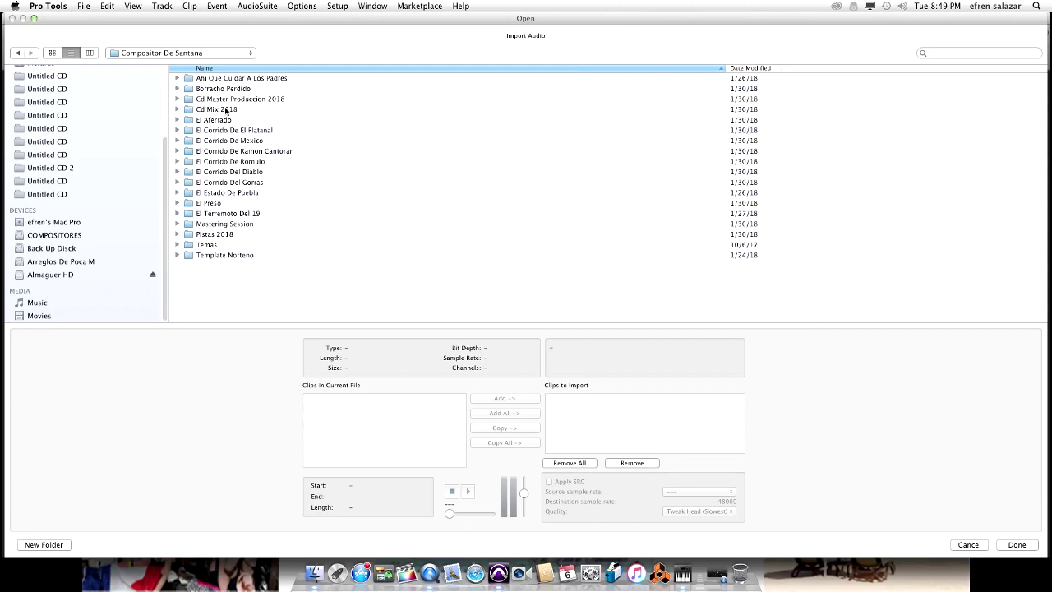
double_click(225, 100)
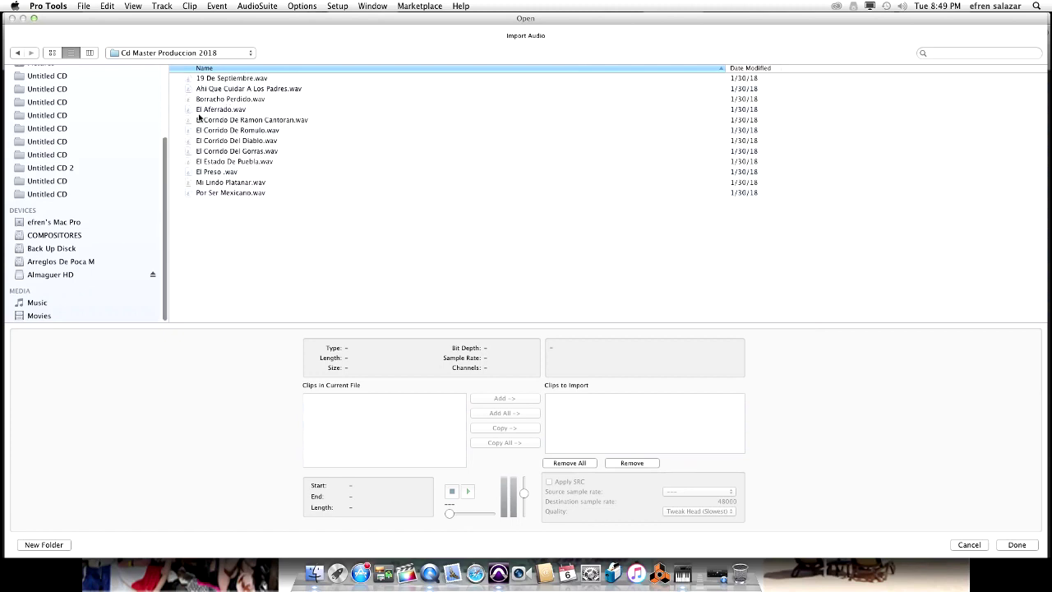
Preview four consecutive songs starting with Ahi Que Cuidar A Los Padres.wav, and cancel the audio import
click(215, 91)
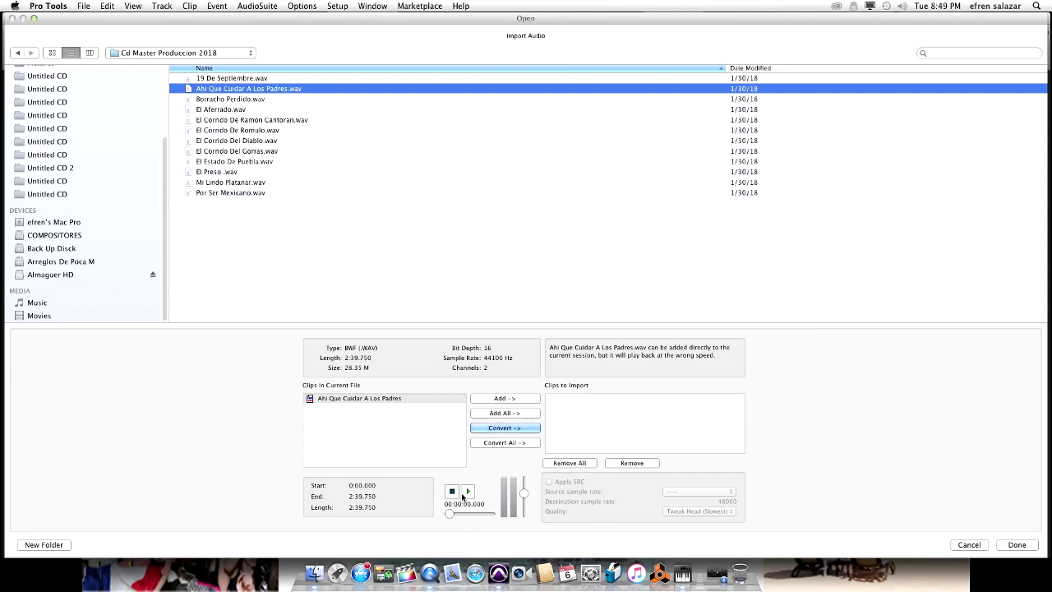
click(462, 494)
click(247, 100)
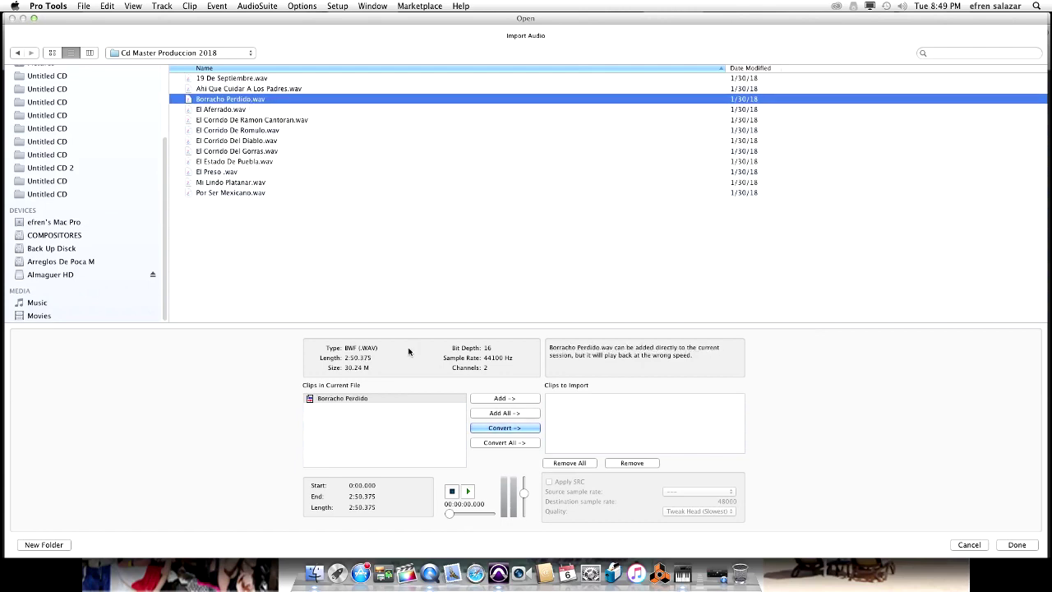
click(466, 493)
key(Down)
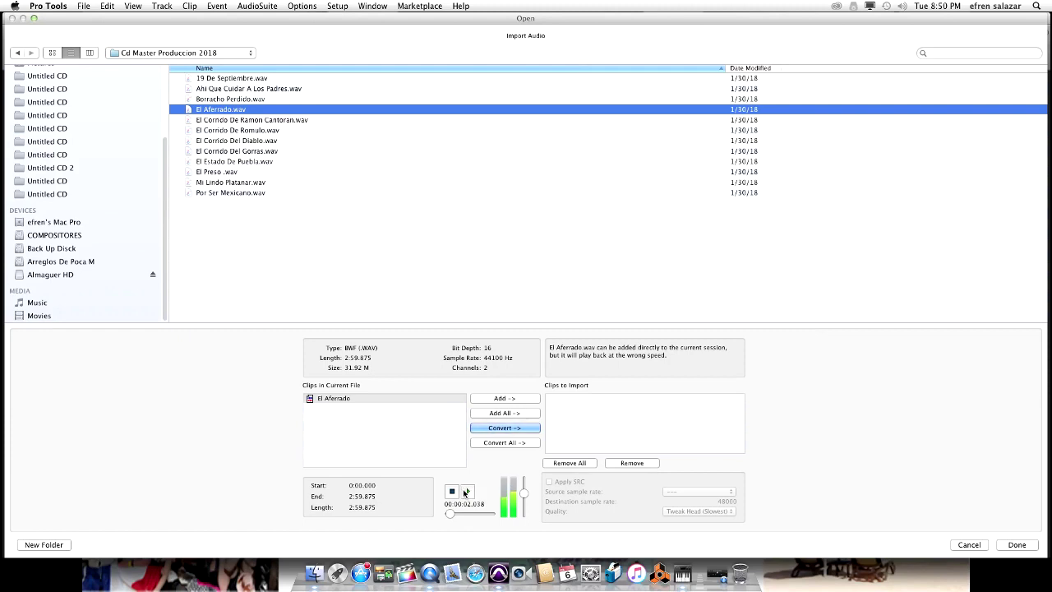
key(Down)
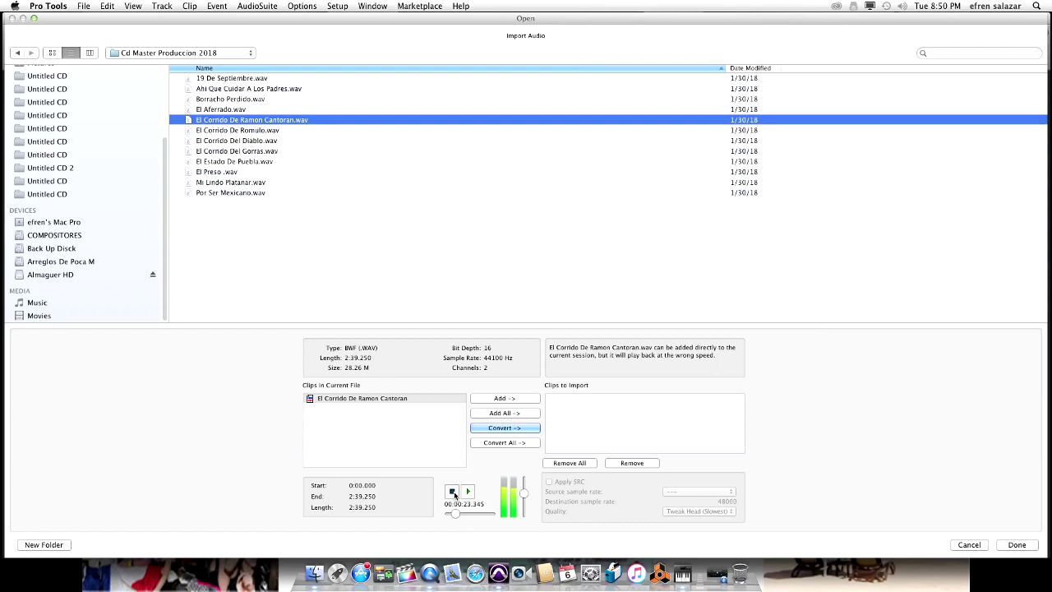
click(453, 492)
click(969, 544)
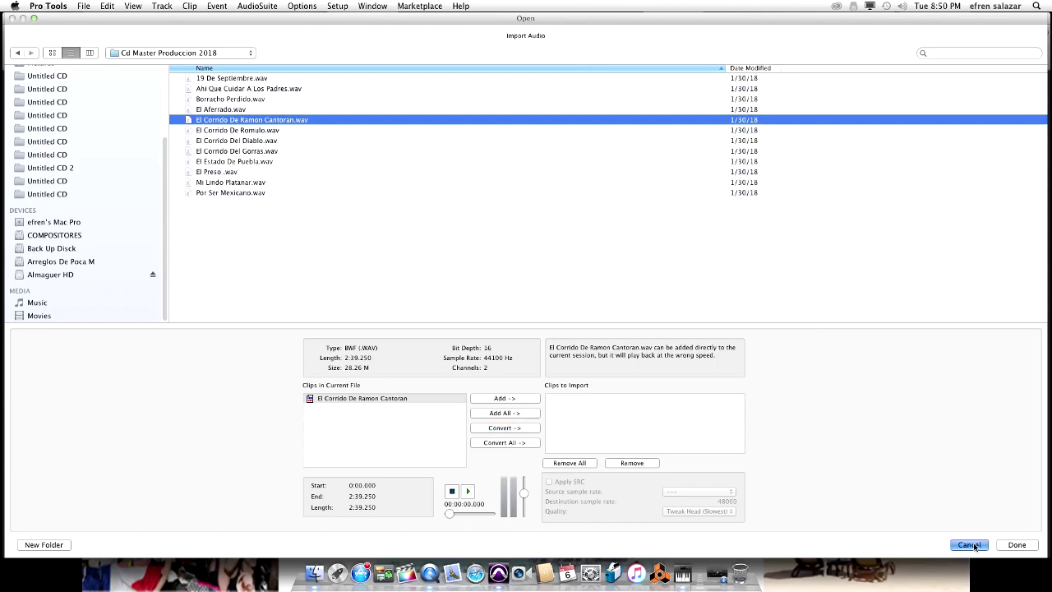